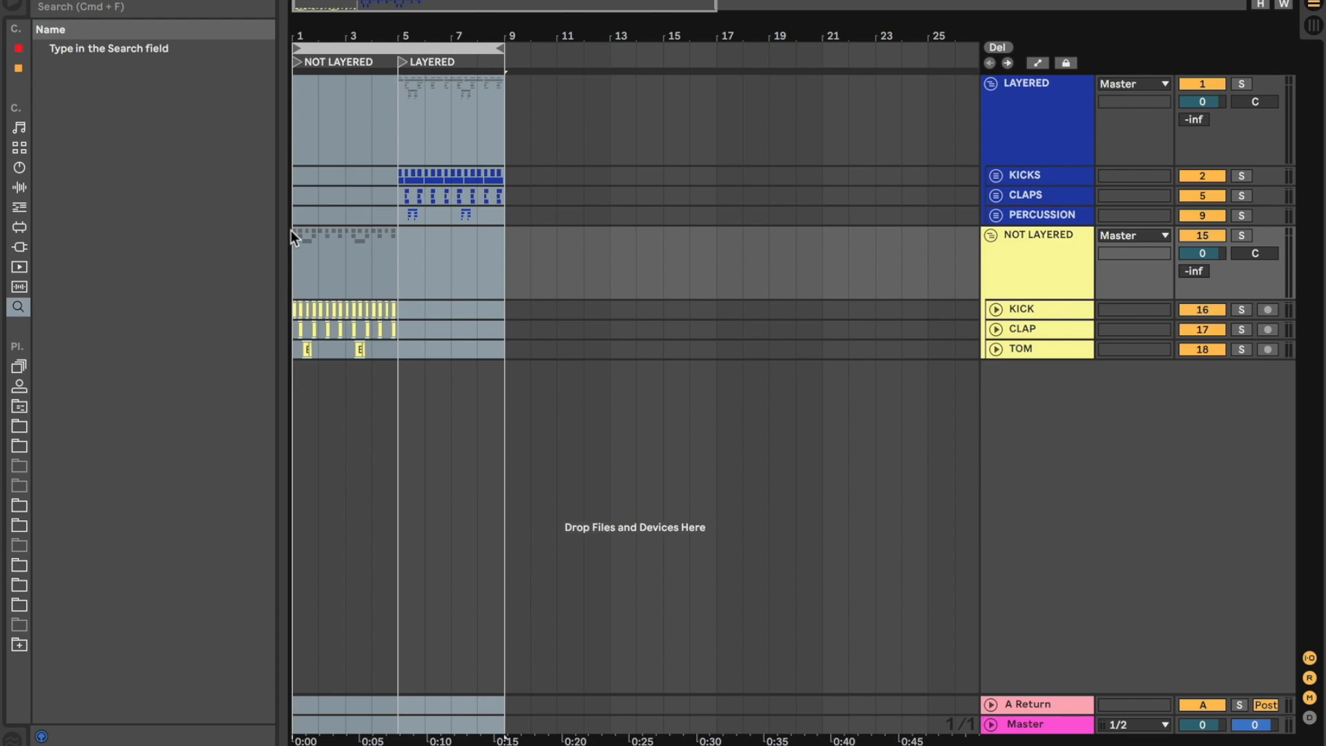
# - Play the full arrangement and audition the MAIN KICK and TOP END layers of the KICKS group individually in solo
pyautogui.press('space')
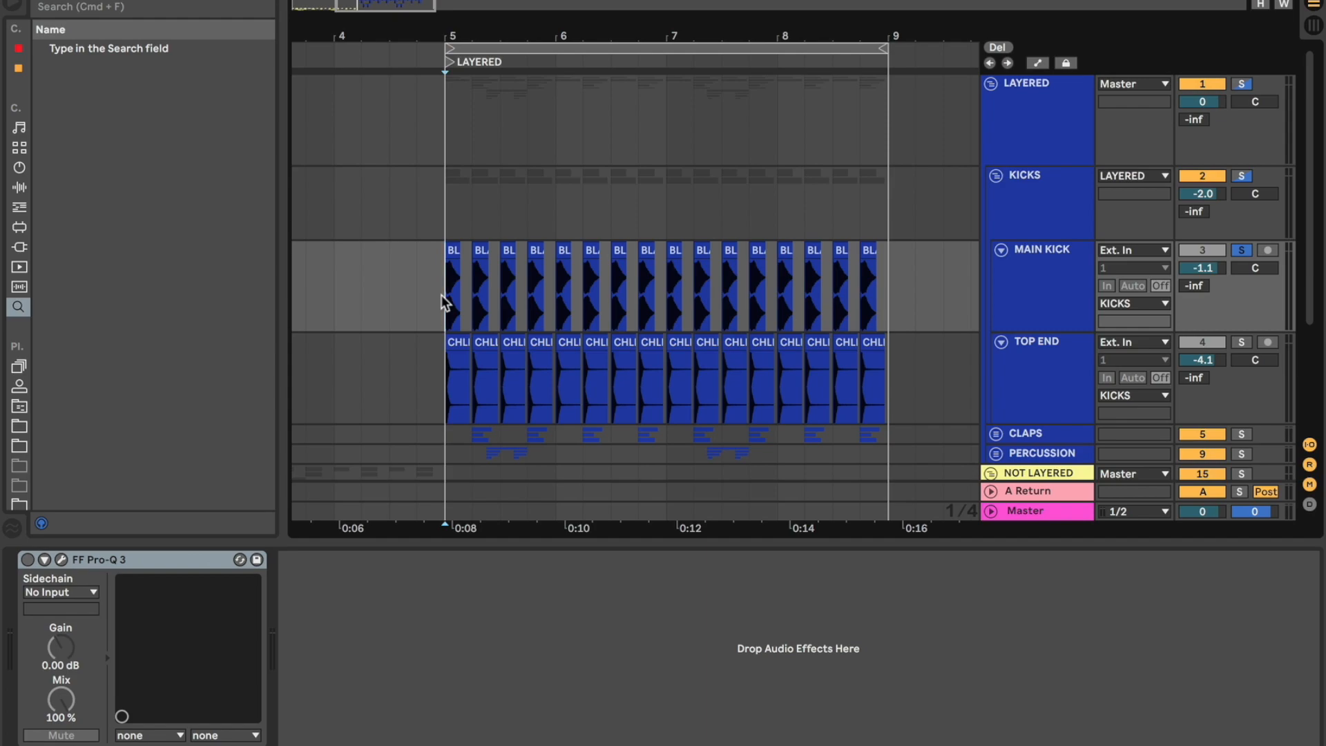
pyautogui.press('space')
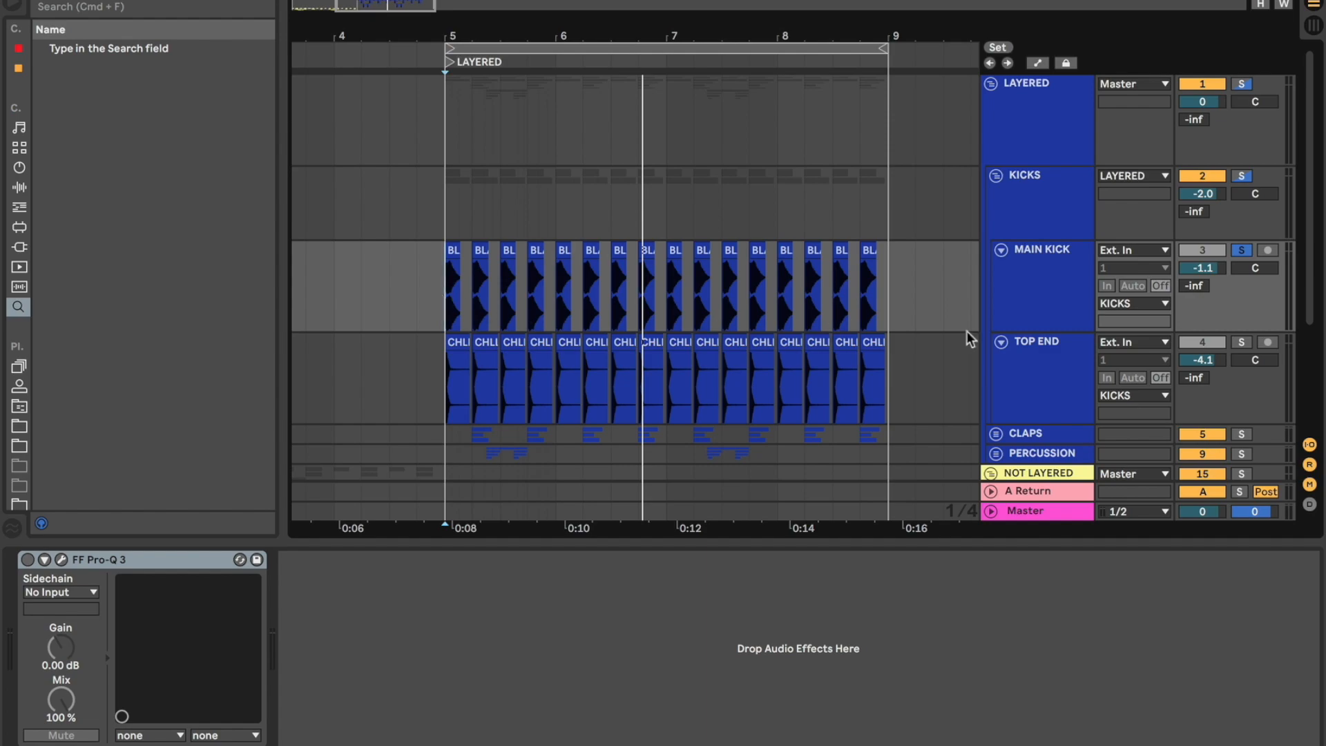
pyautogui.click(1024, 370)
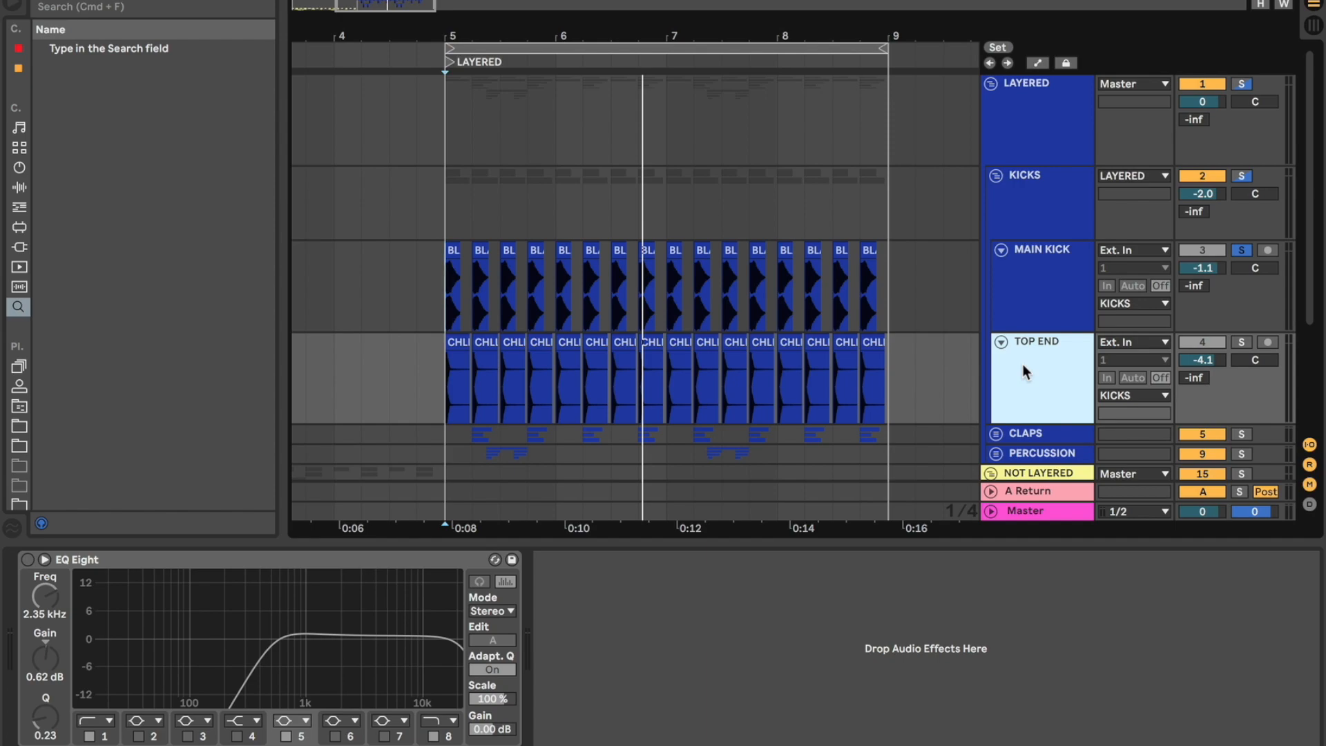
pyautogui.press('space')
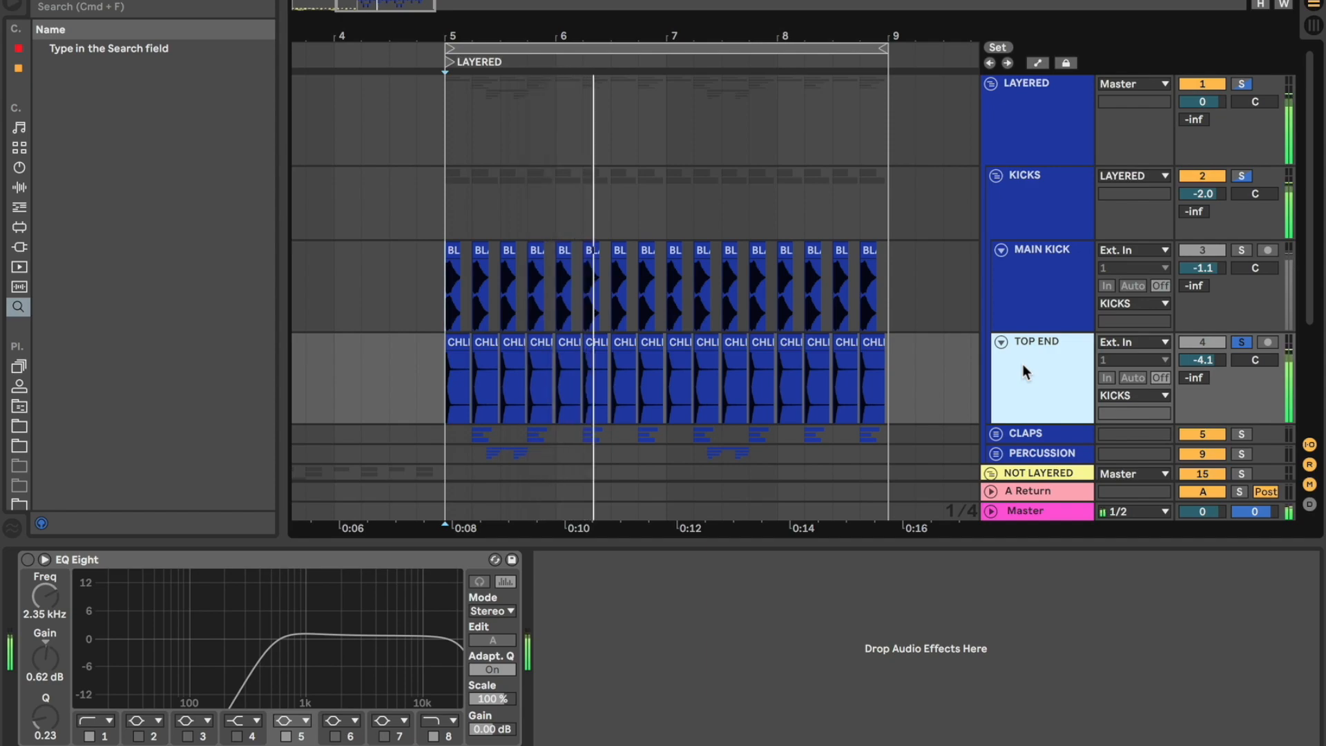
pyautogui.press('space')
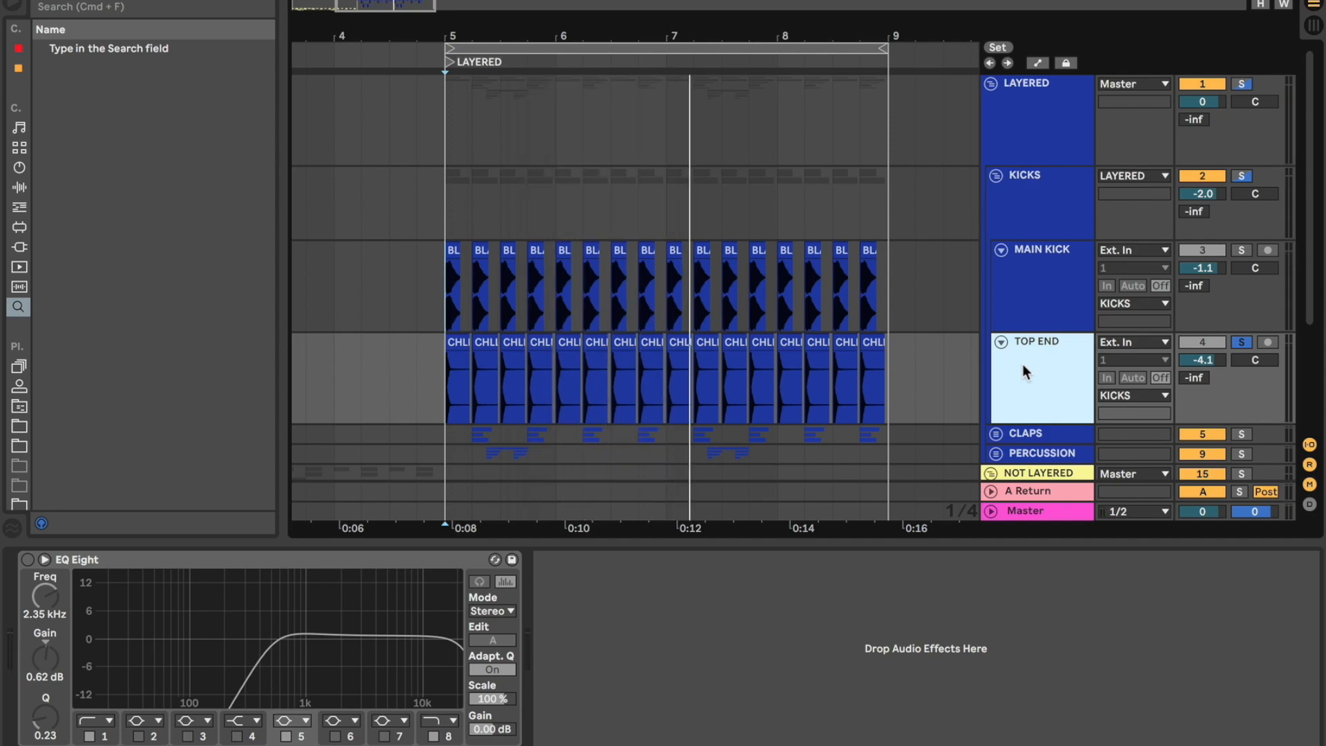
pyautogui.click(1033, 256)
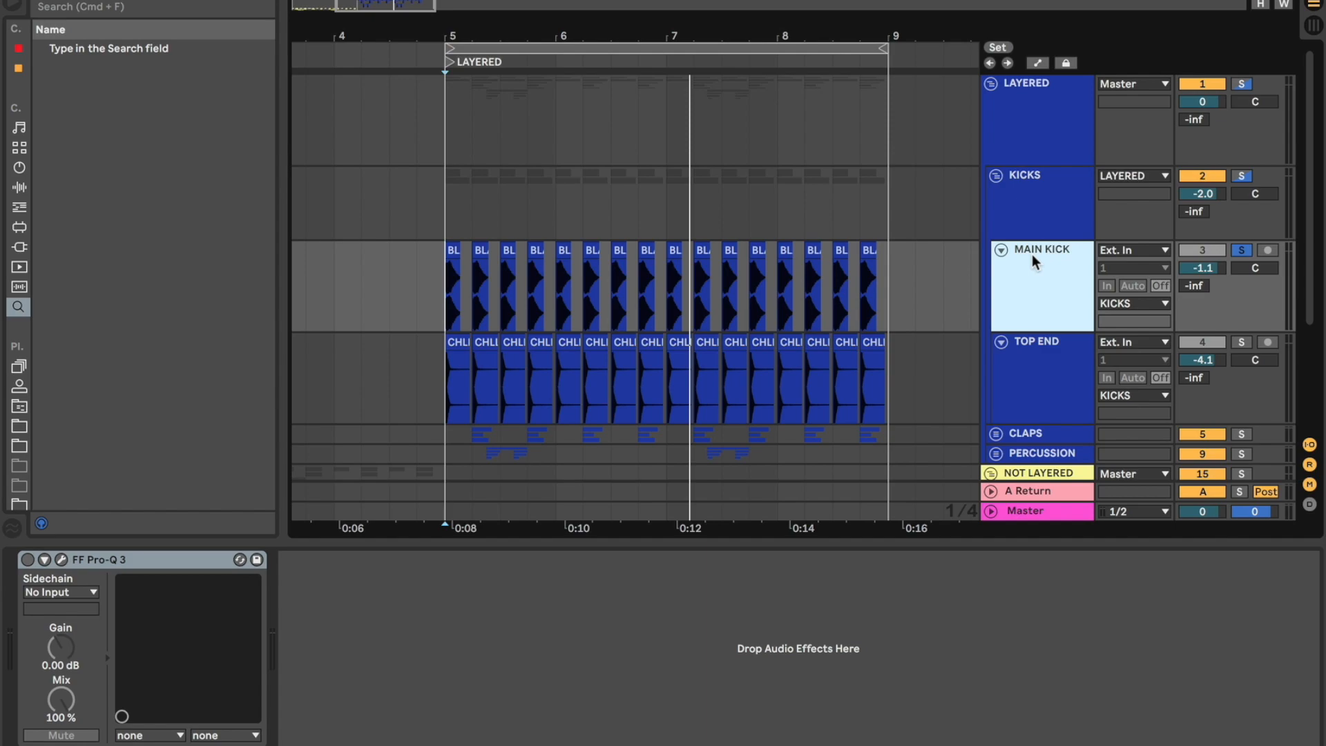
pyautogui.press('space')
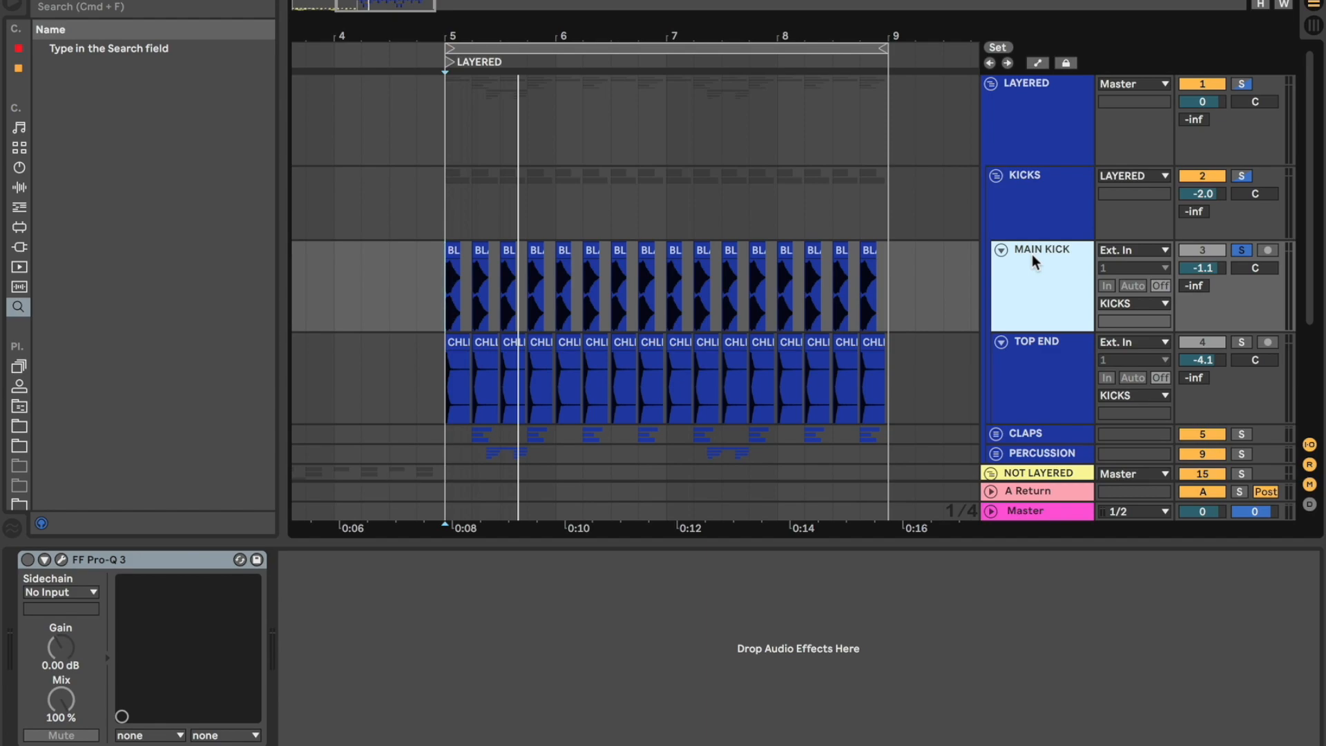
# - Enable the FF Pro-Q 3 equalizer on the MAIN KICK track and open its plug-in window
pyautogui.click(26, 563)
pyautogui.click(60, 559)
pyautogui.moveTo(581, 334)
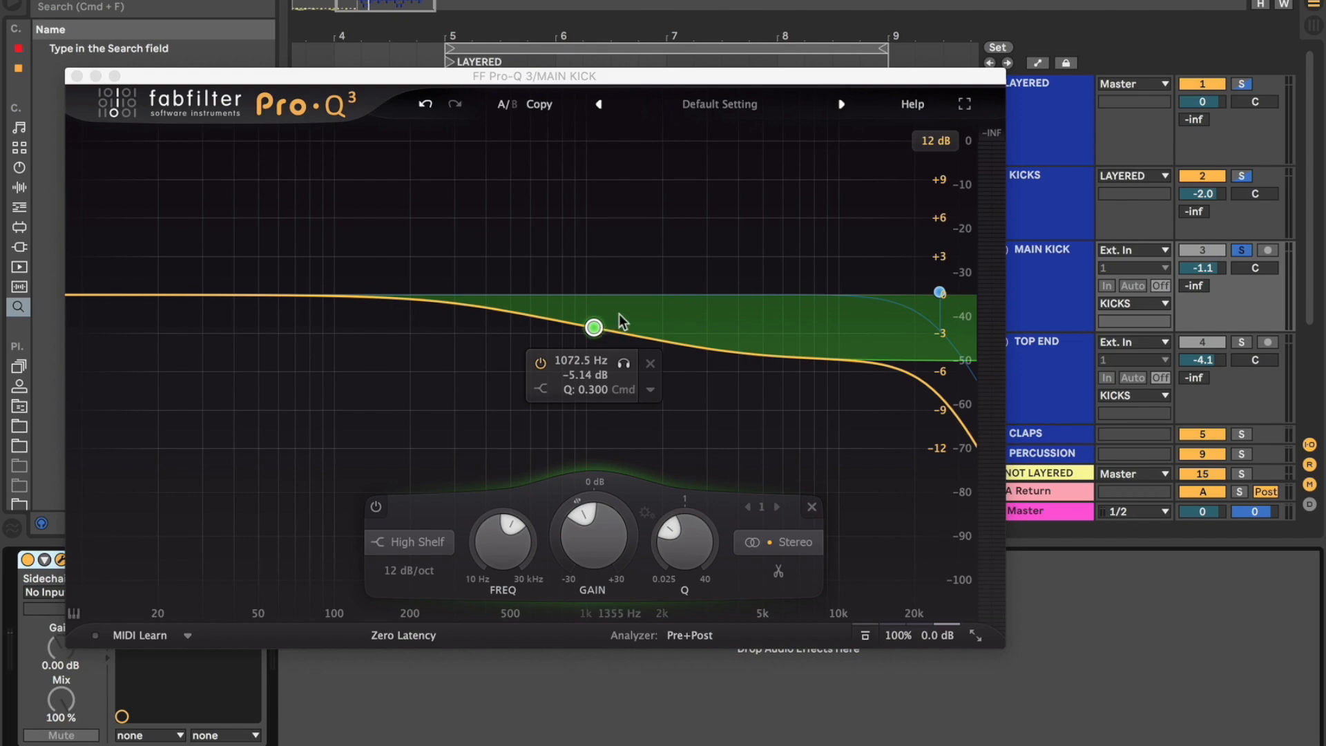
# - Play the soloed MAIN KICK and compare its high shelf band bypassed and active, closing the equalizer window when done
pyautogui.press('space')
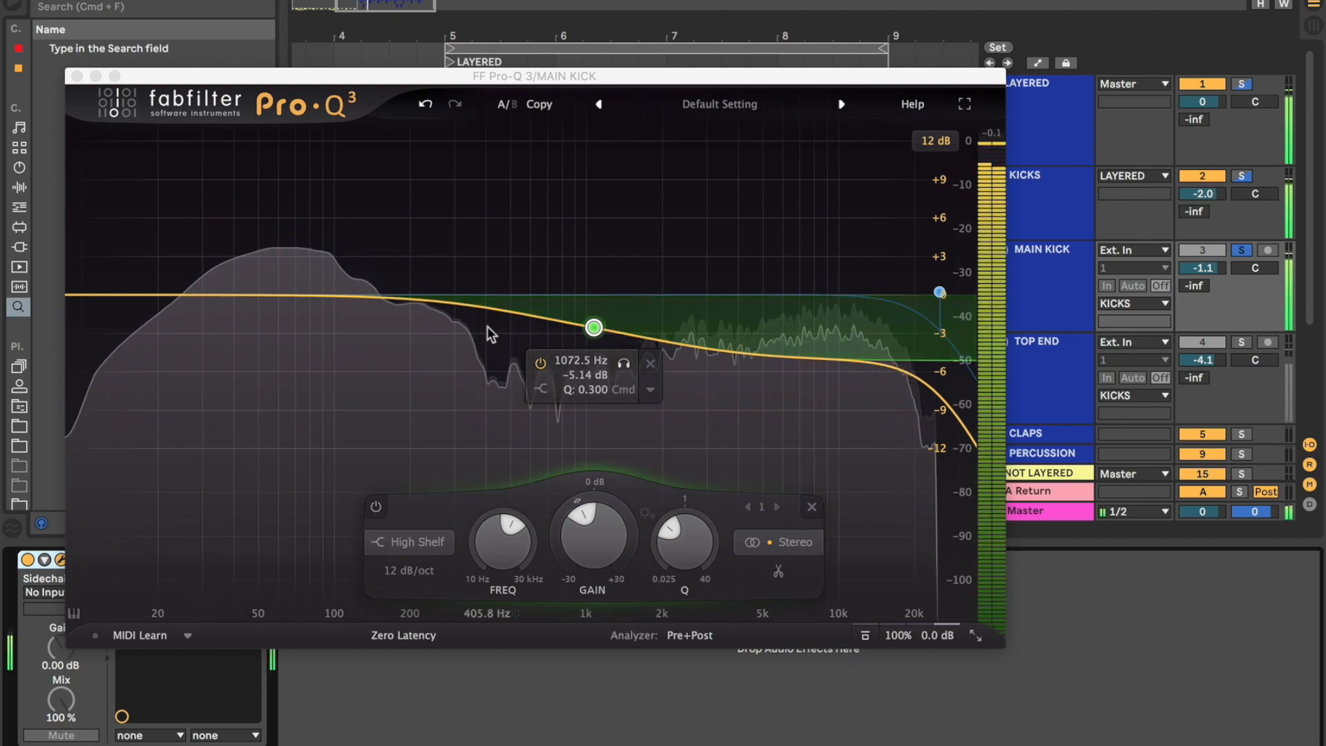
pyautogui.click(375, 508)
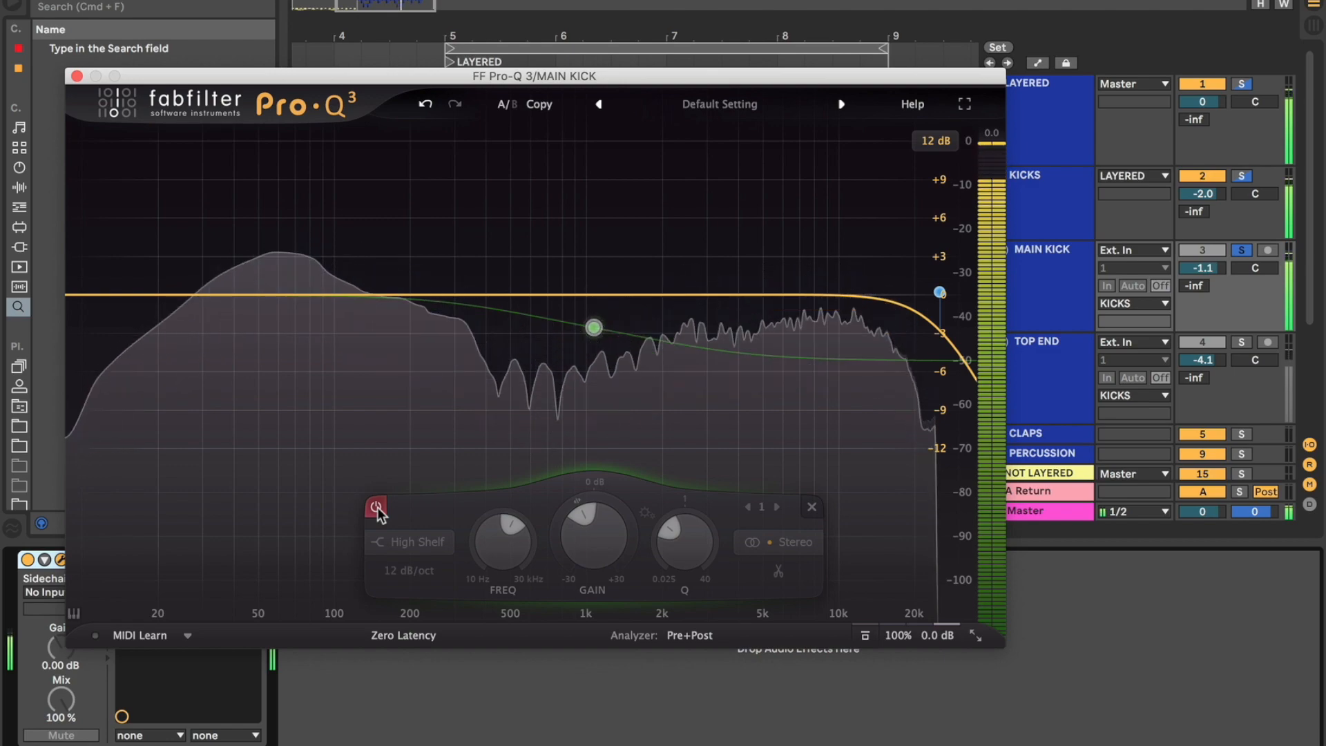
pyautogui.click(376, 508)
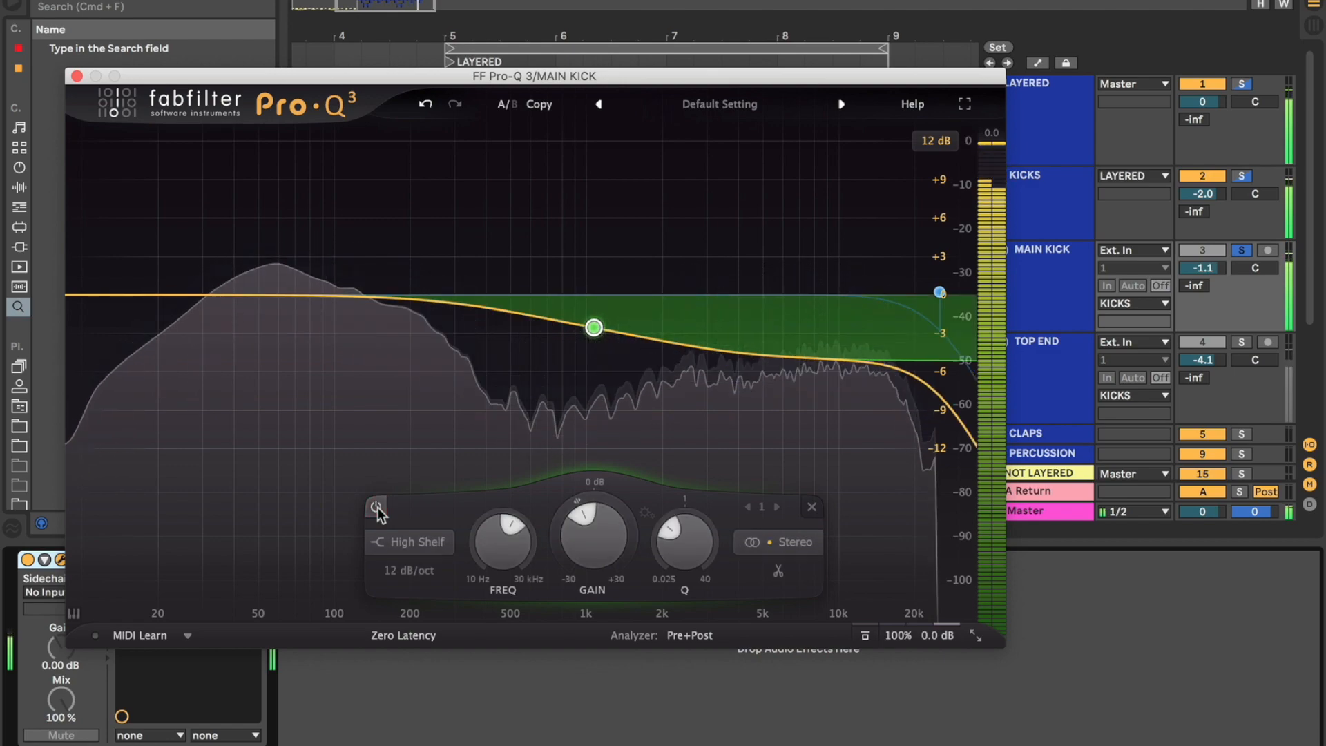
pyautogui.press('space')
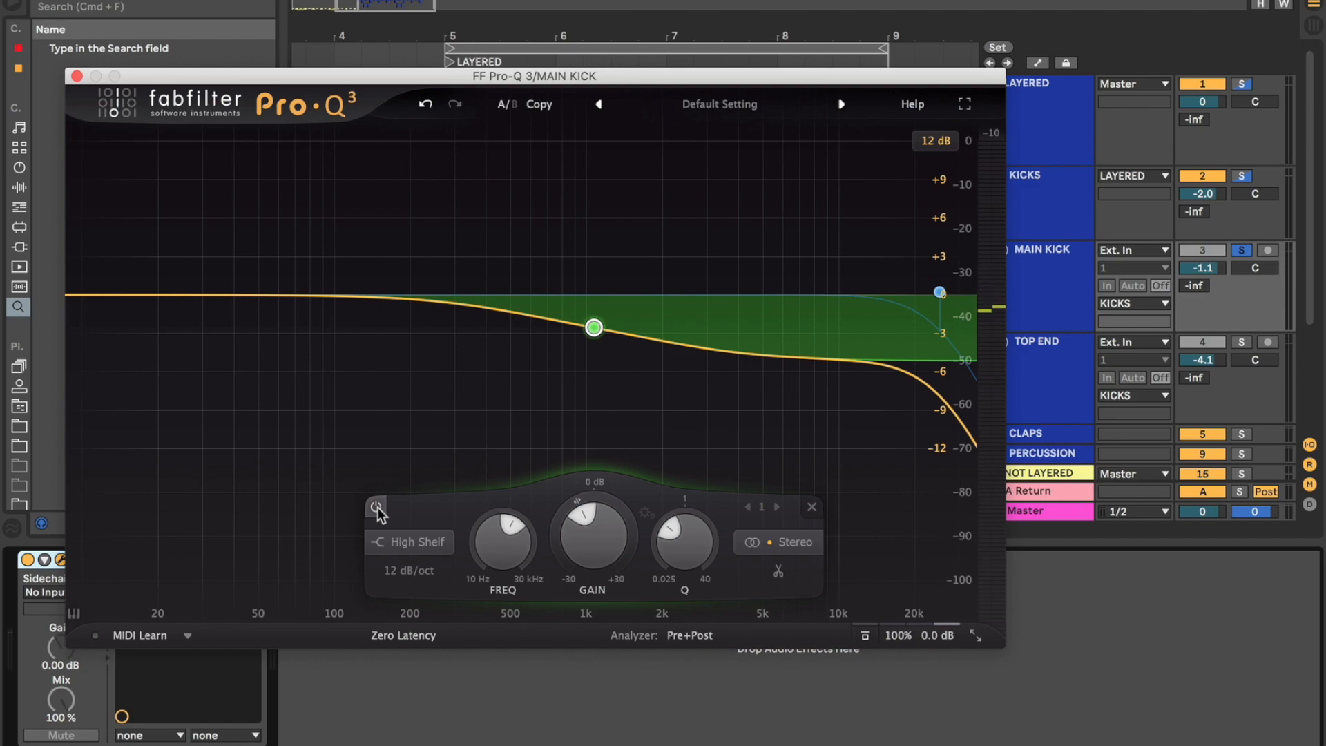
pyautogui.click(77, 75)
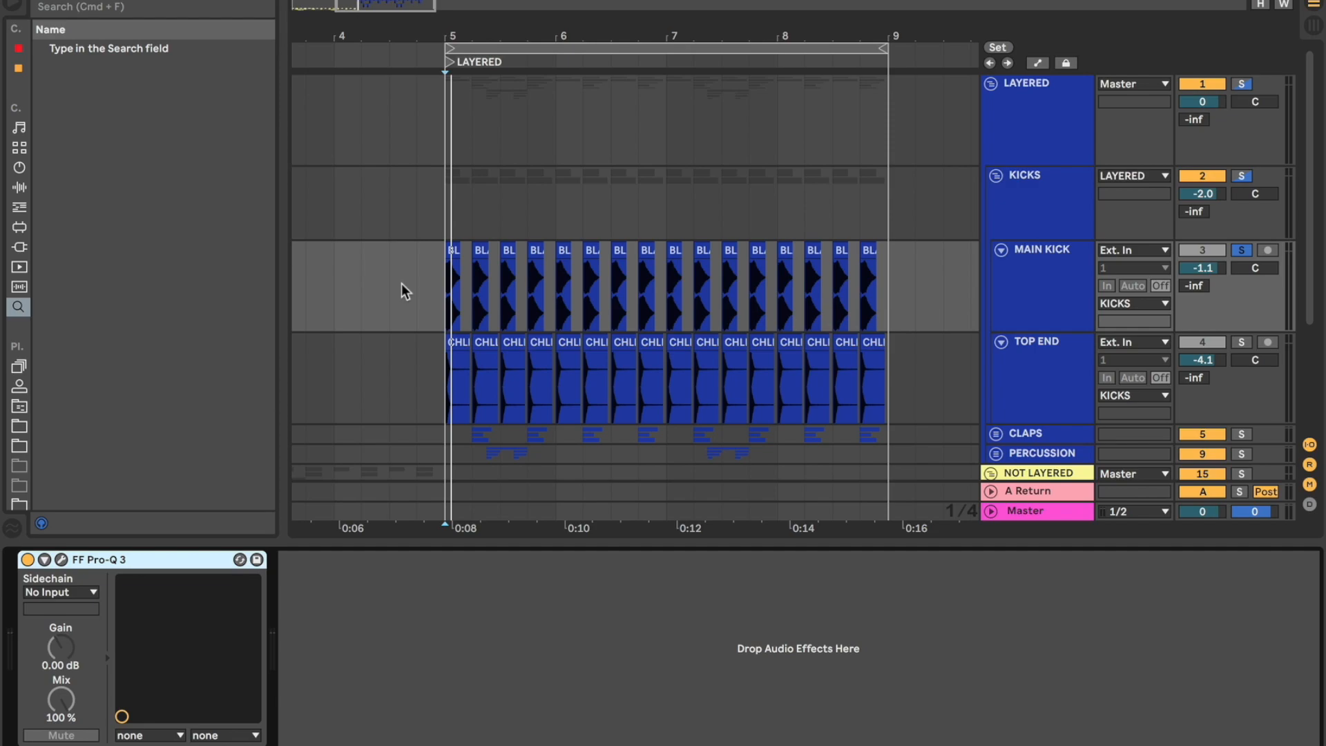
# - Solo TOP END together with MAIN KICK and play both kick layers
pyautogui.click(1241, 342)
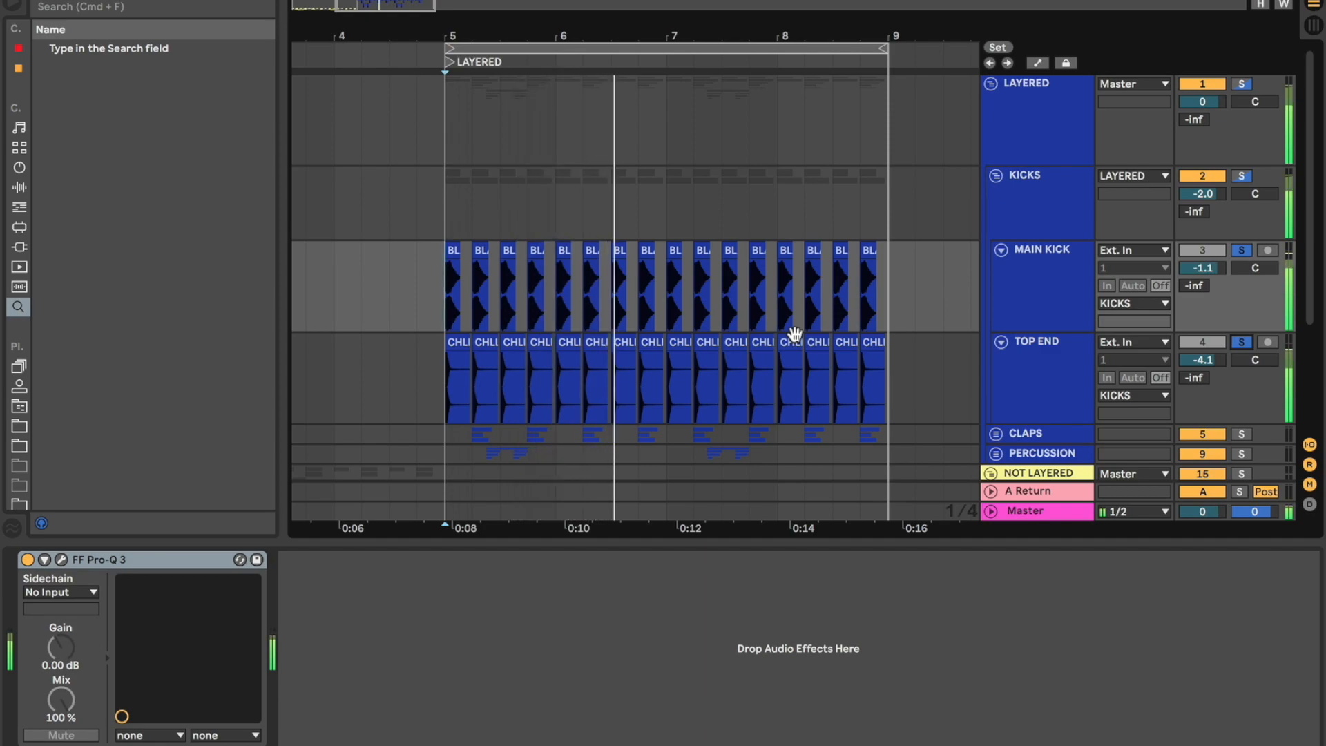
pyautogui.press('space')
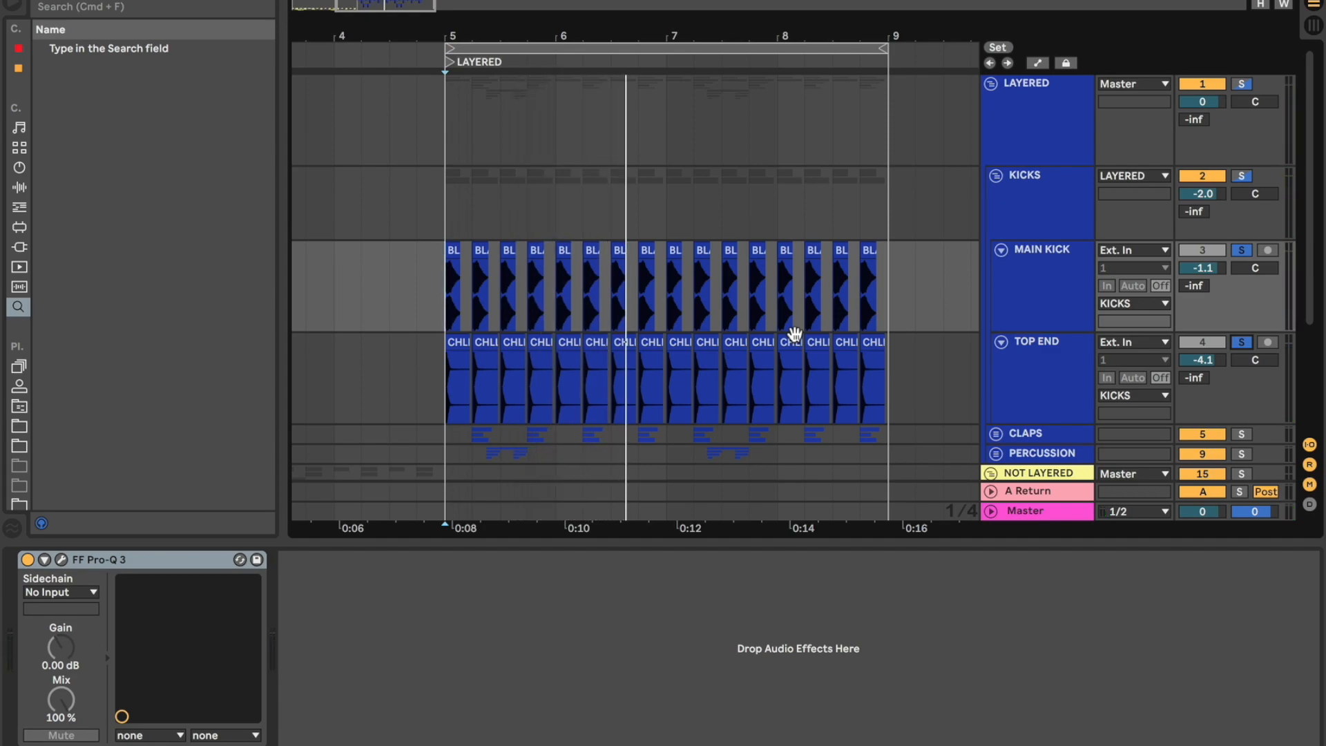
# - Enable EQ Eight on the TOP END track and select its low-cut band 1
pyautogui.click(1067, 373)
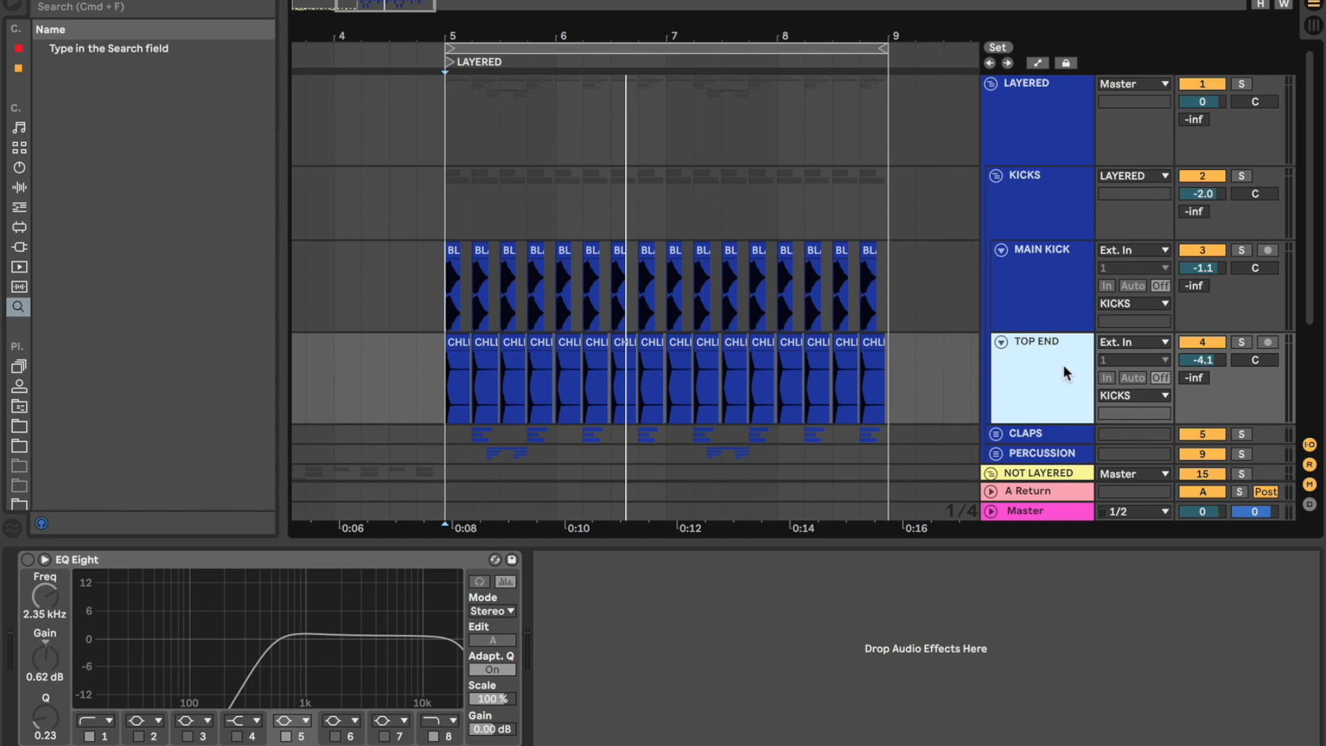
pyautogui.click(78, 558)
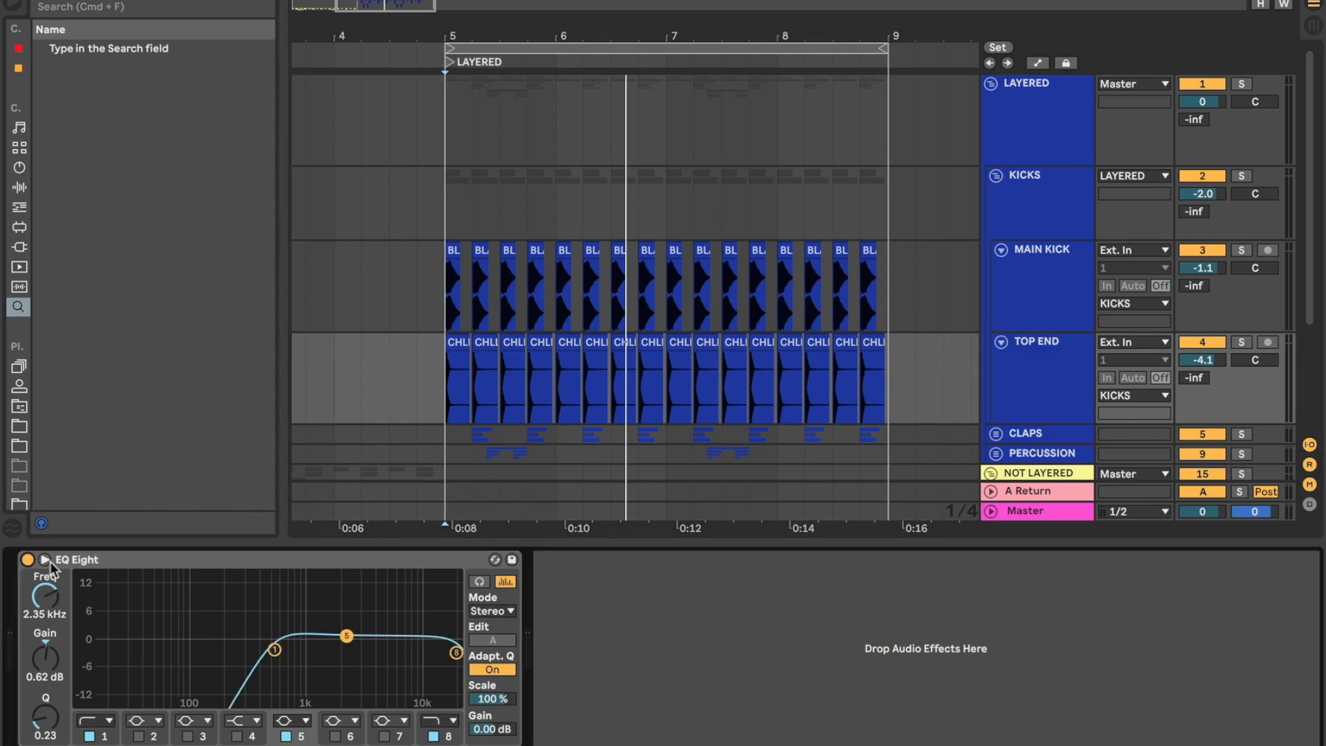
pyautogui.click(275, 650)
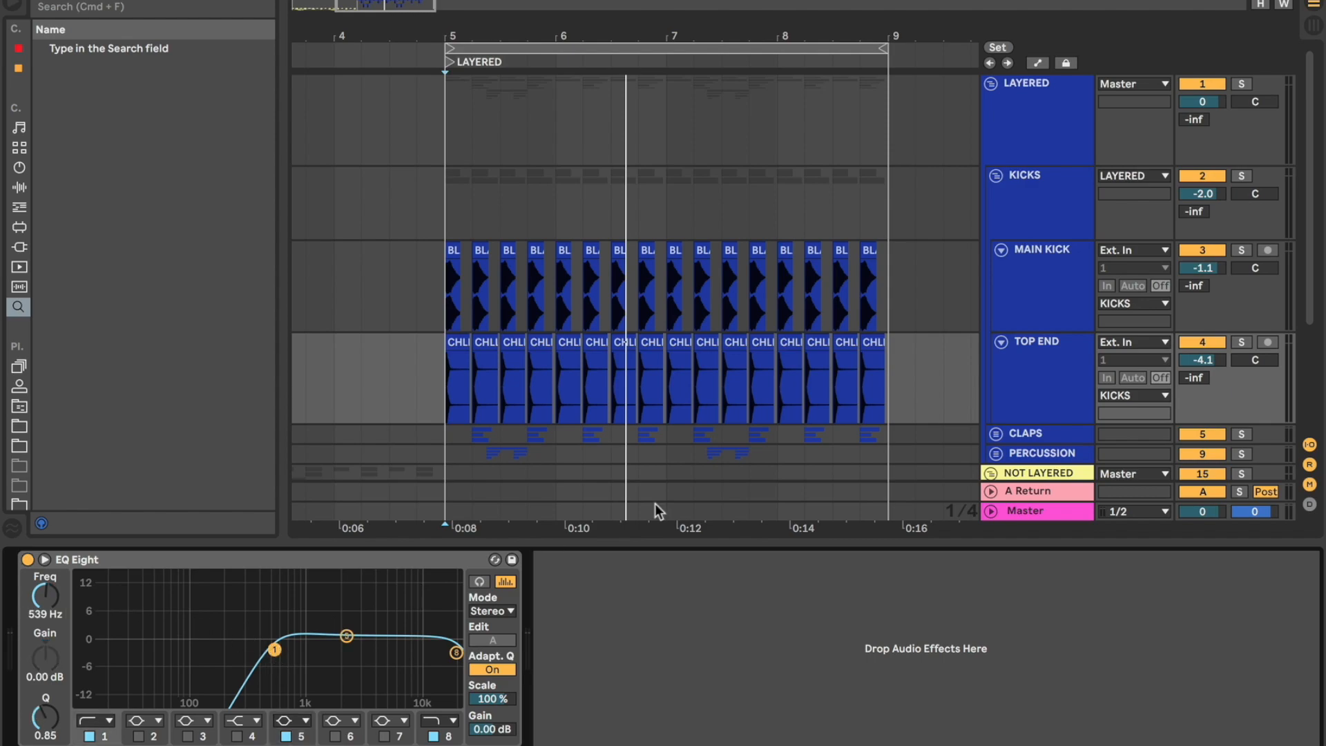
# - Solo the TOP END track and compare its sound with EQ Eight bypassed and active during playback
pyautogui.click(1033, 368)
pyautogui.press('s')
pyautogui.press('space')
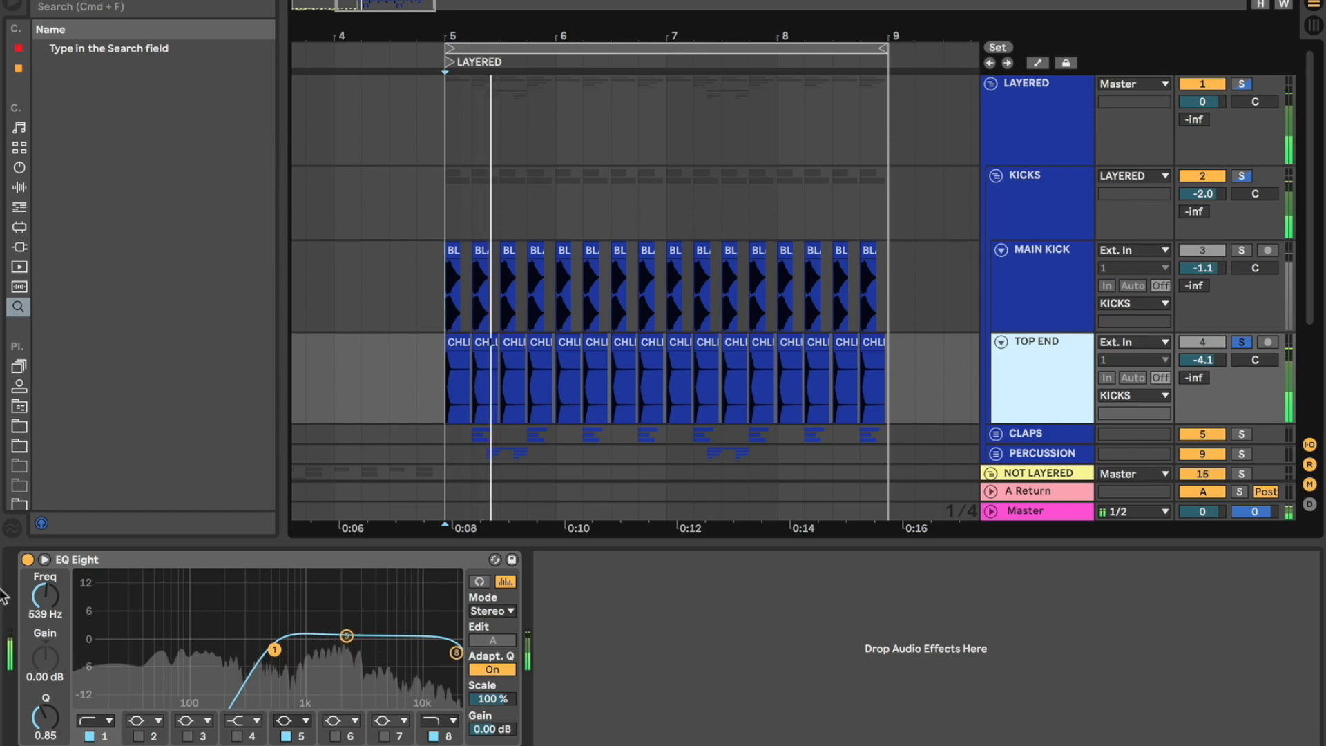
pyautogui.click(28, 560)
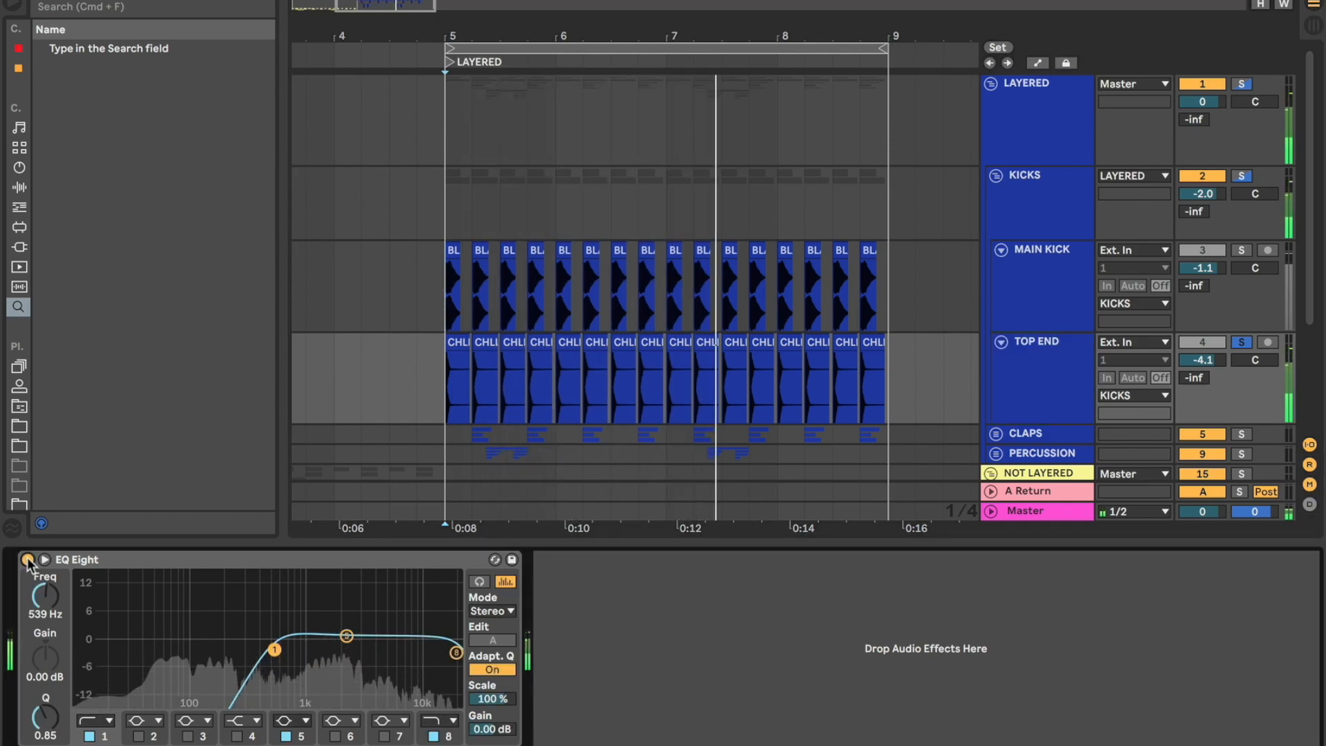
pyautogui.press('space')
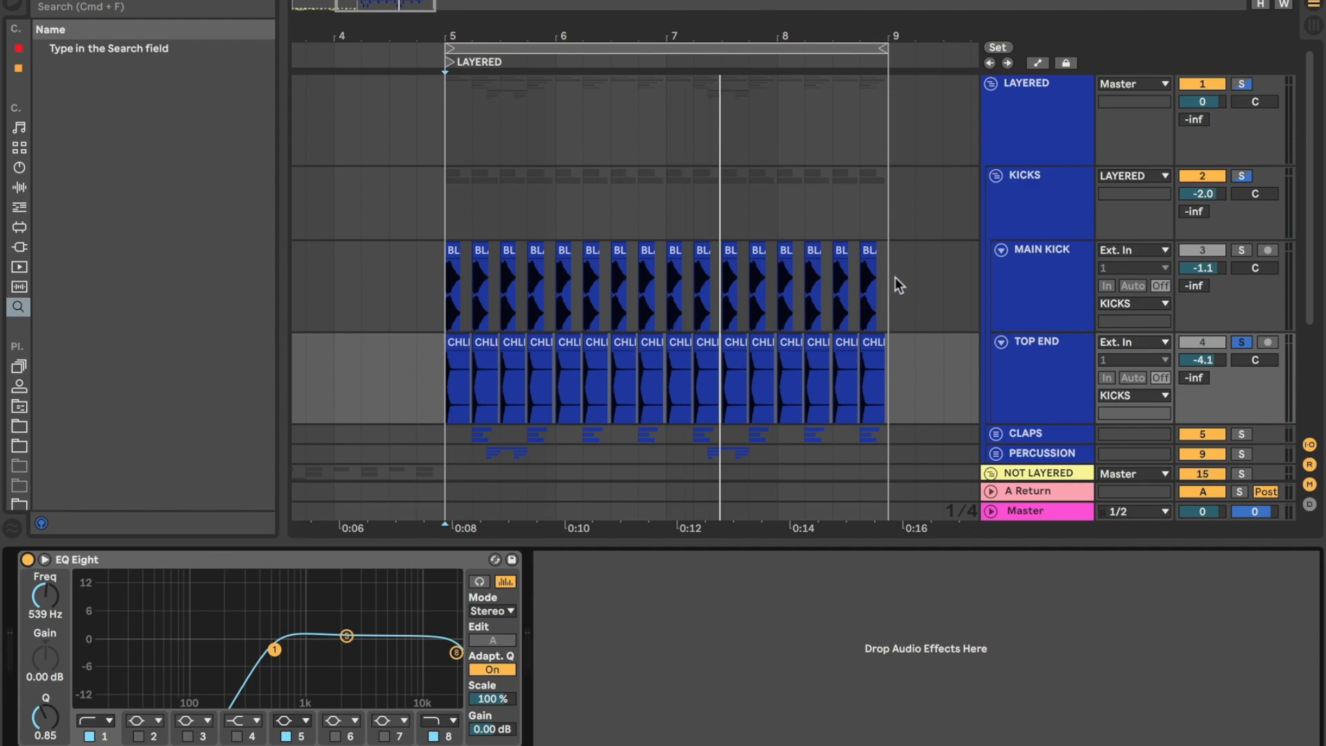
# - Solo the KICKS group and play both layers with its Compressor switched off
pyautogui.click(1049, 214)
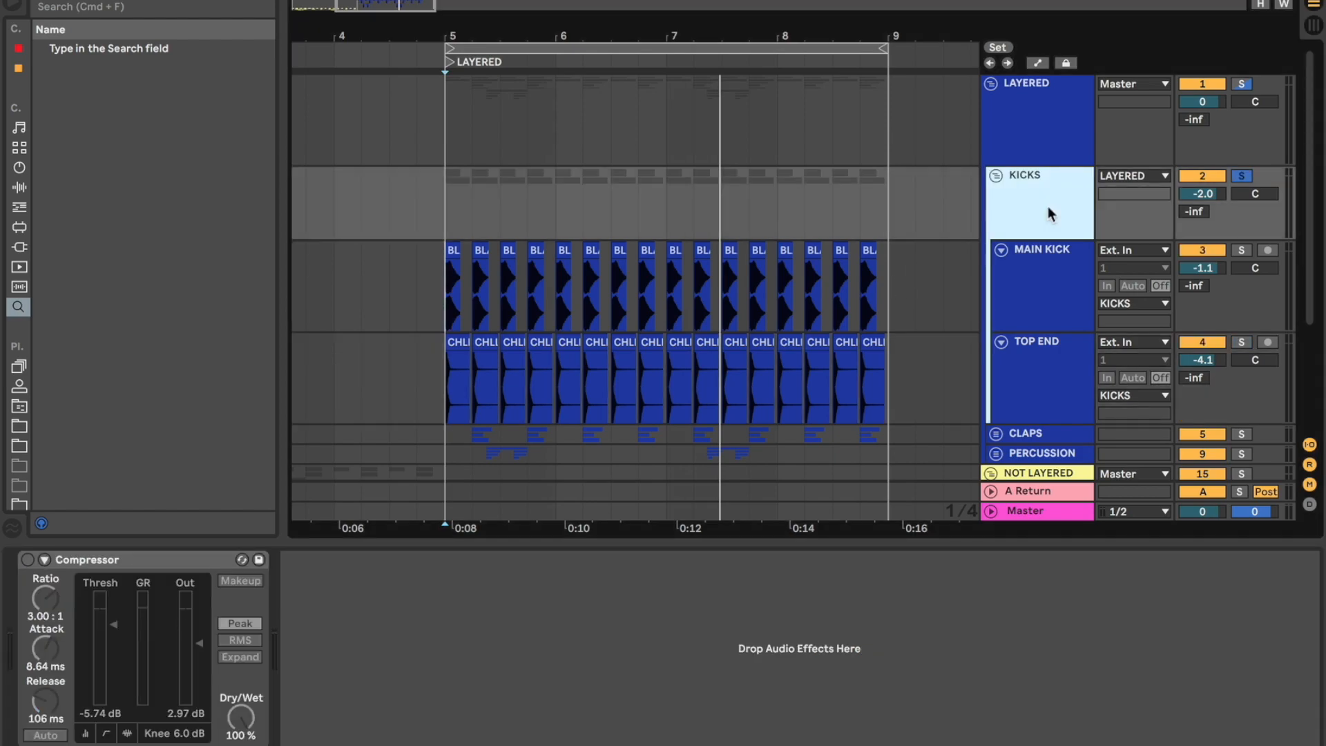
pyautogui.press('space')
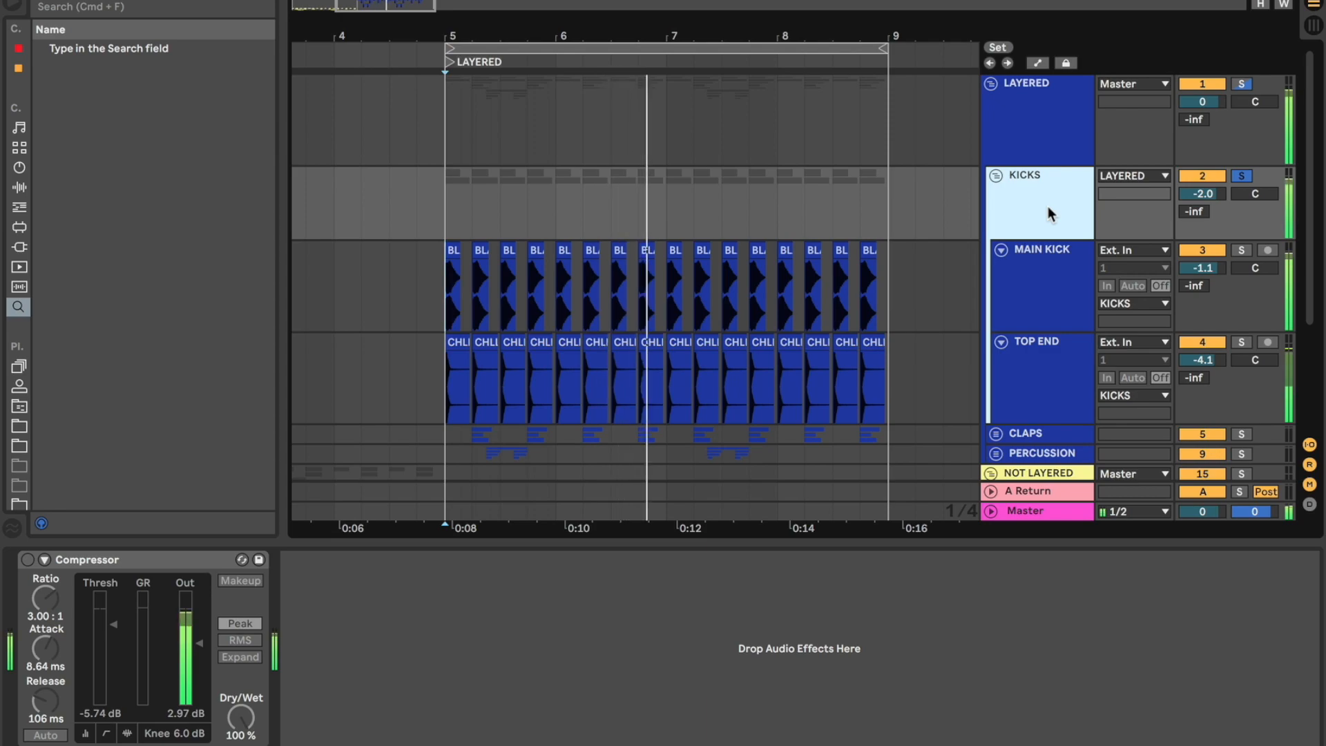
pyautogui.press('space')
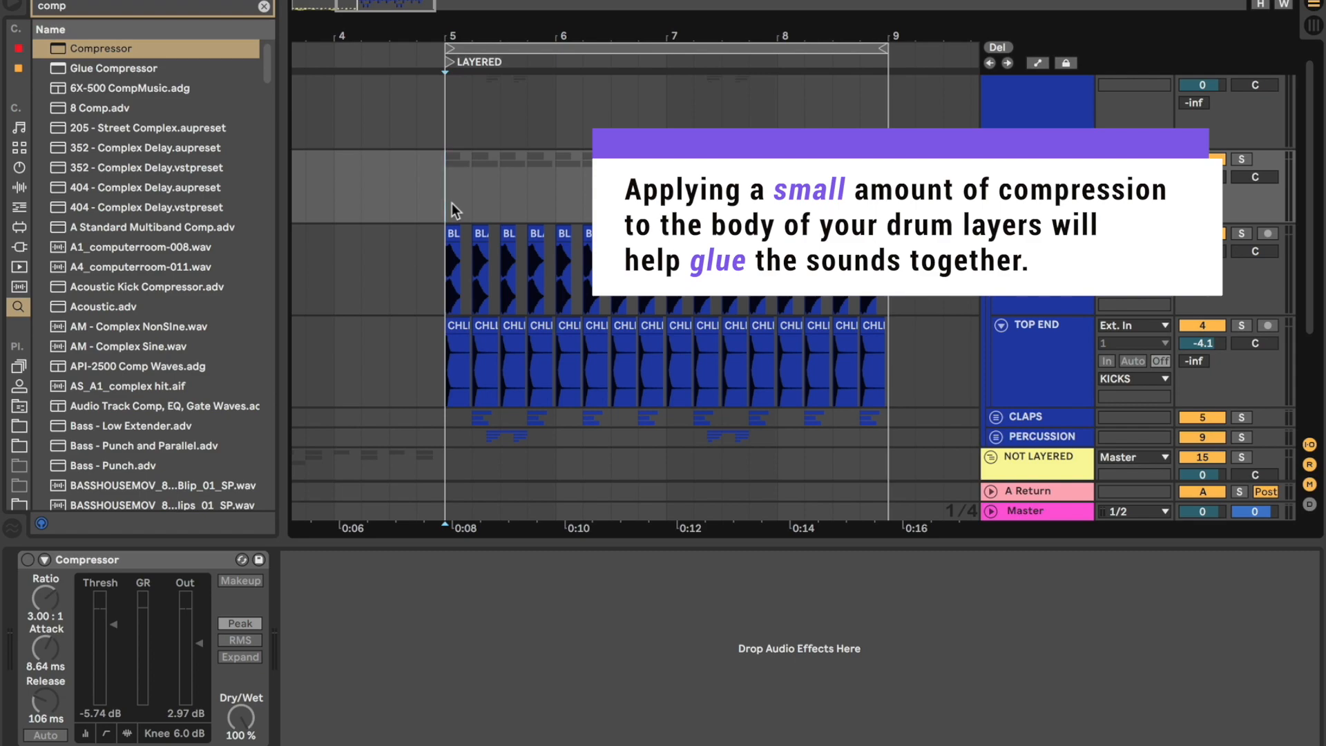
# - Enable the Compressor on the KICKS group and compare playback with it bypassed and active
pyautogui.click(27, 559)
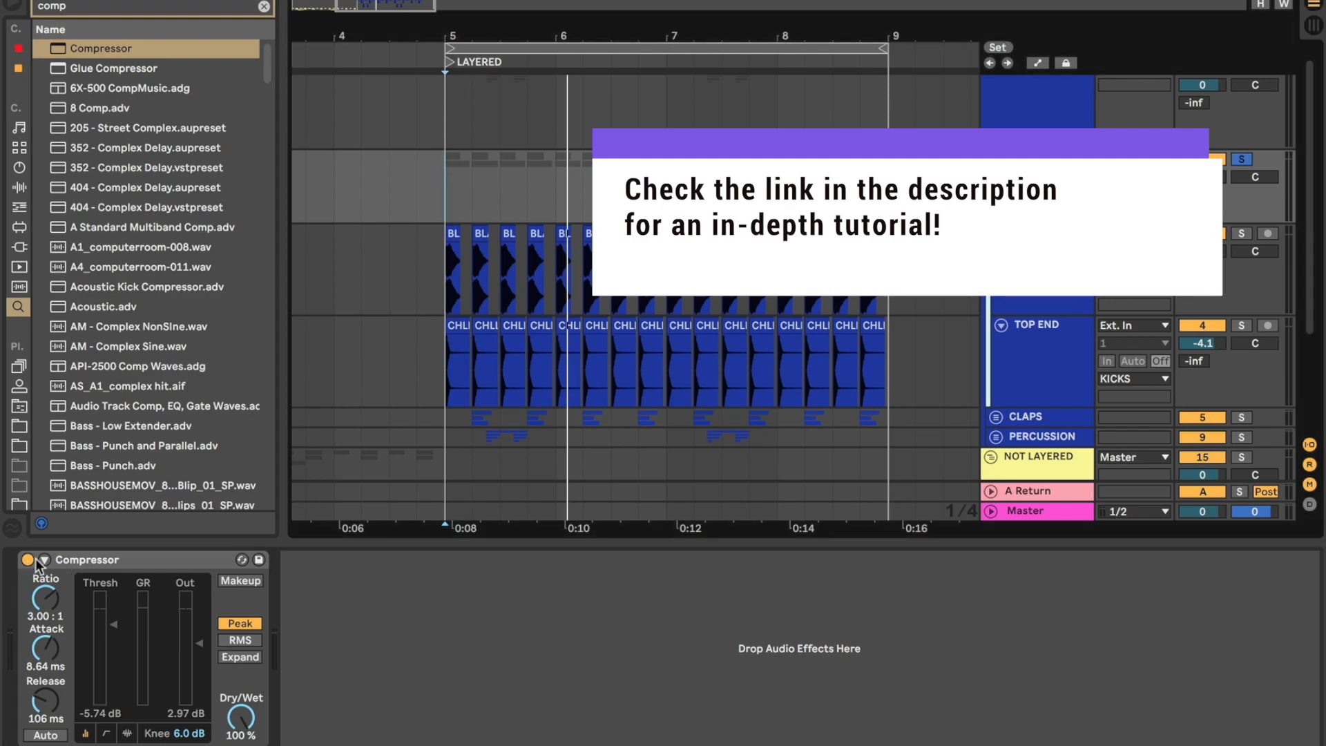
pyautogui.press('space')
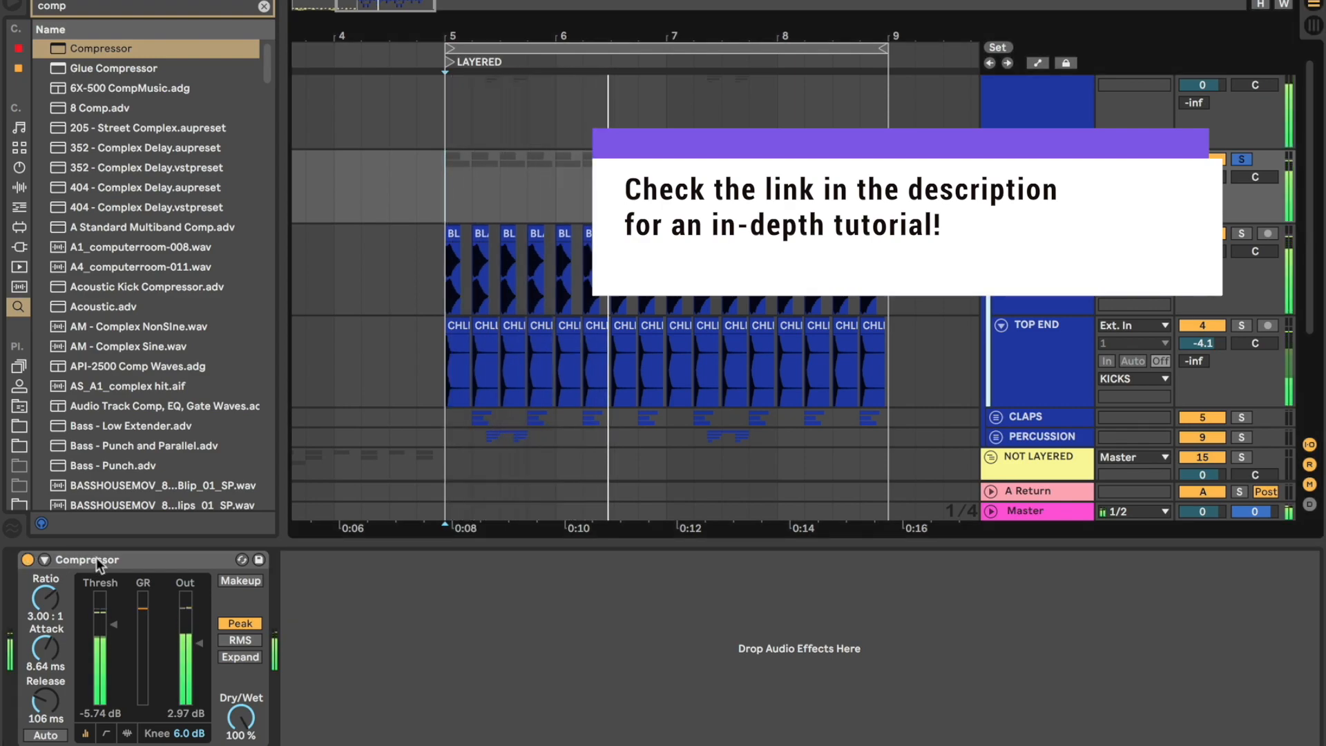
pyautogui.click(26, 560)
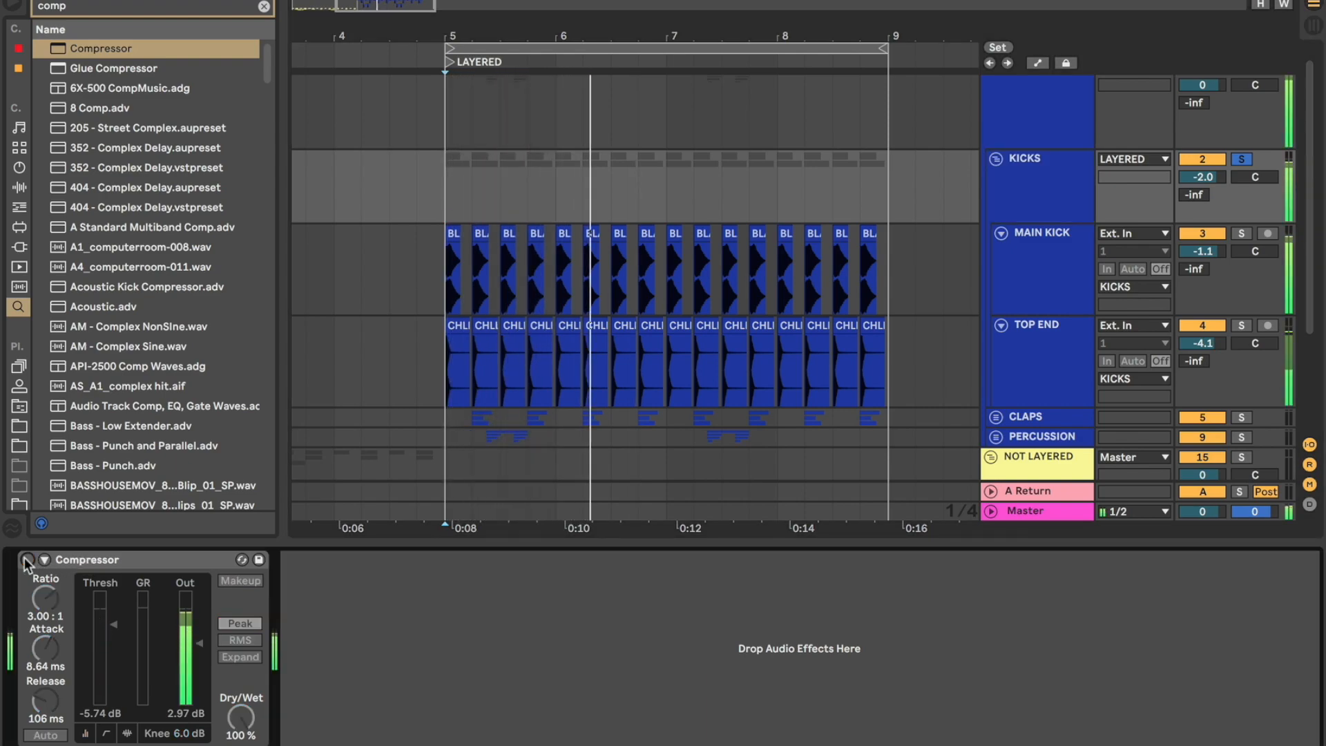
pyautogui.click(26, 560)
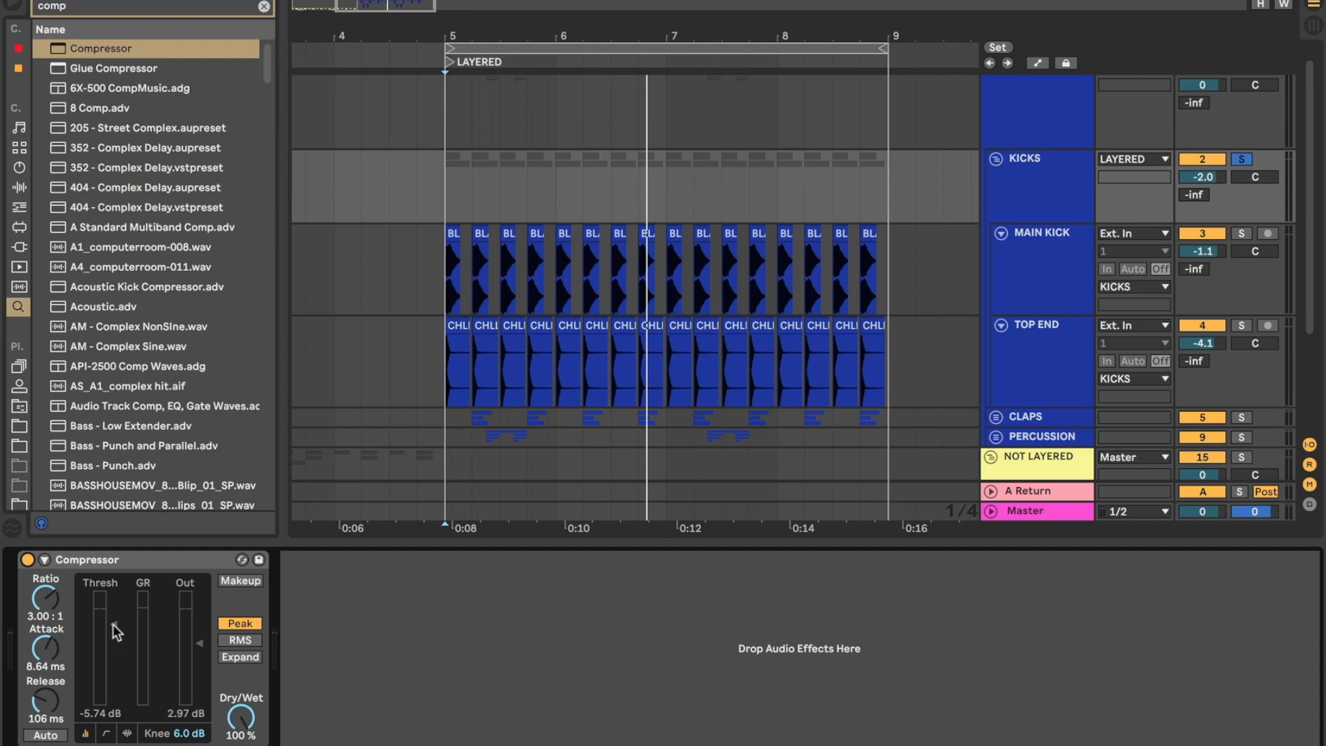
# - Lower the threshold of the Compressor on the KICKS group
pyautogui.moveTo(114, 625); pyautogui.dragTo(114, 689)
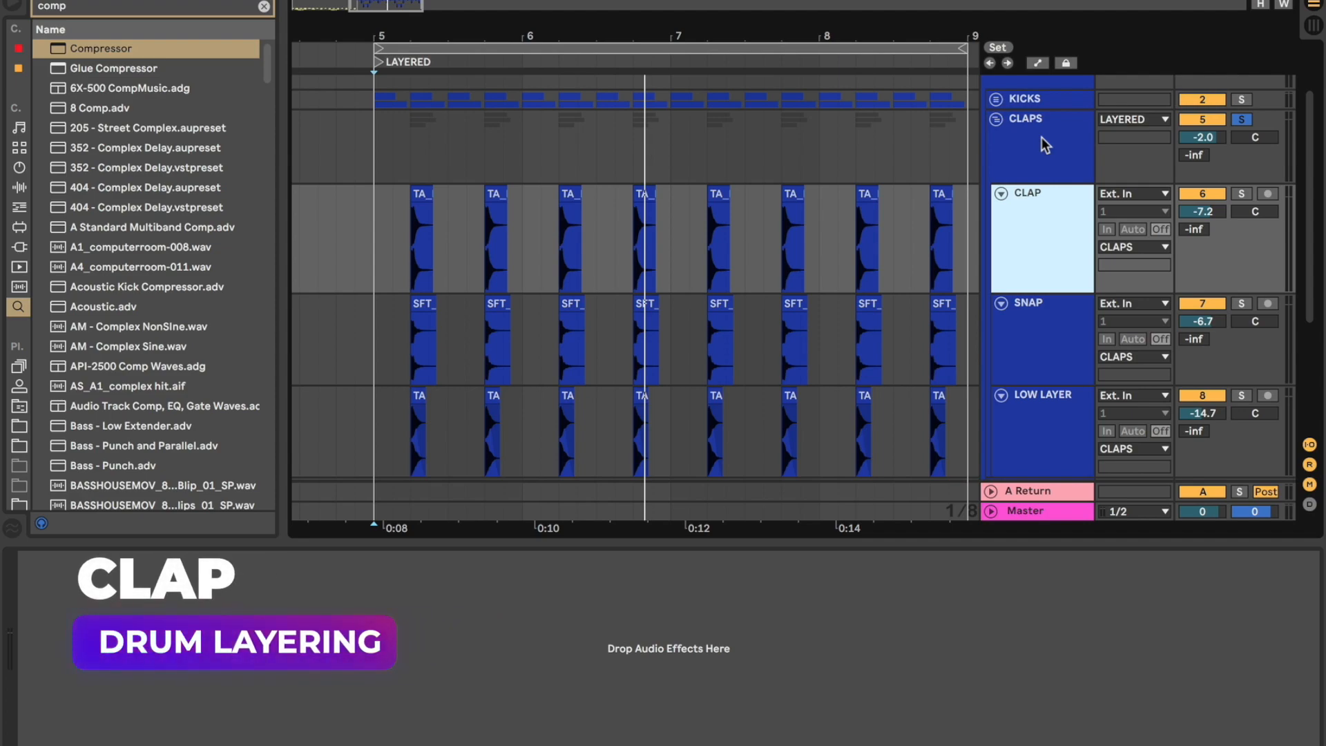
# - Play the CLAP layer of the CLAPS group in solo, starting from its first clip
pyautogui.click(423, 190)
pyautogui.press('space')
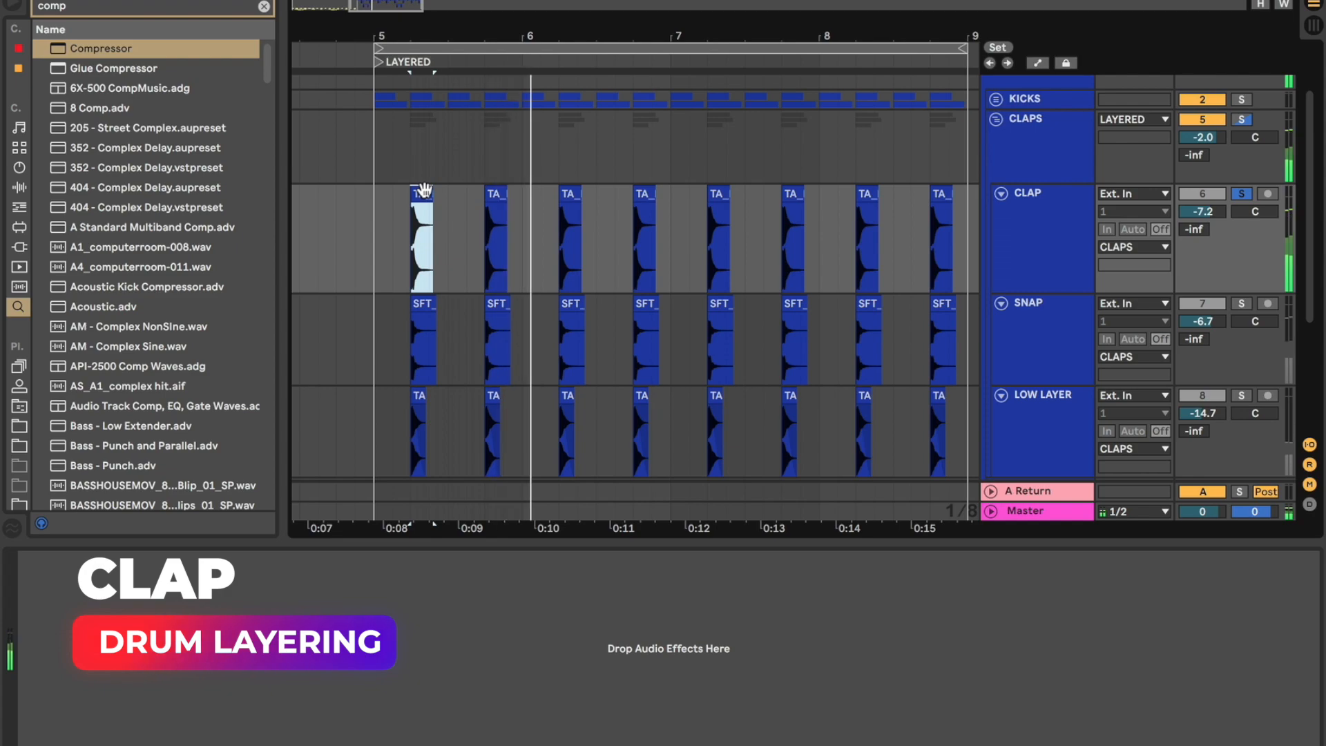
pyautogui.press('space')
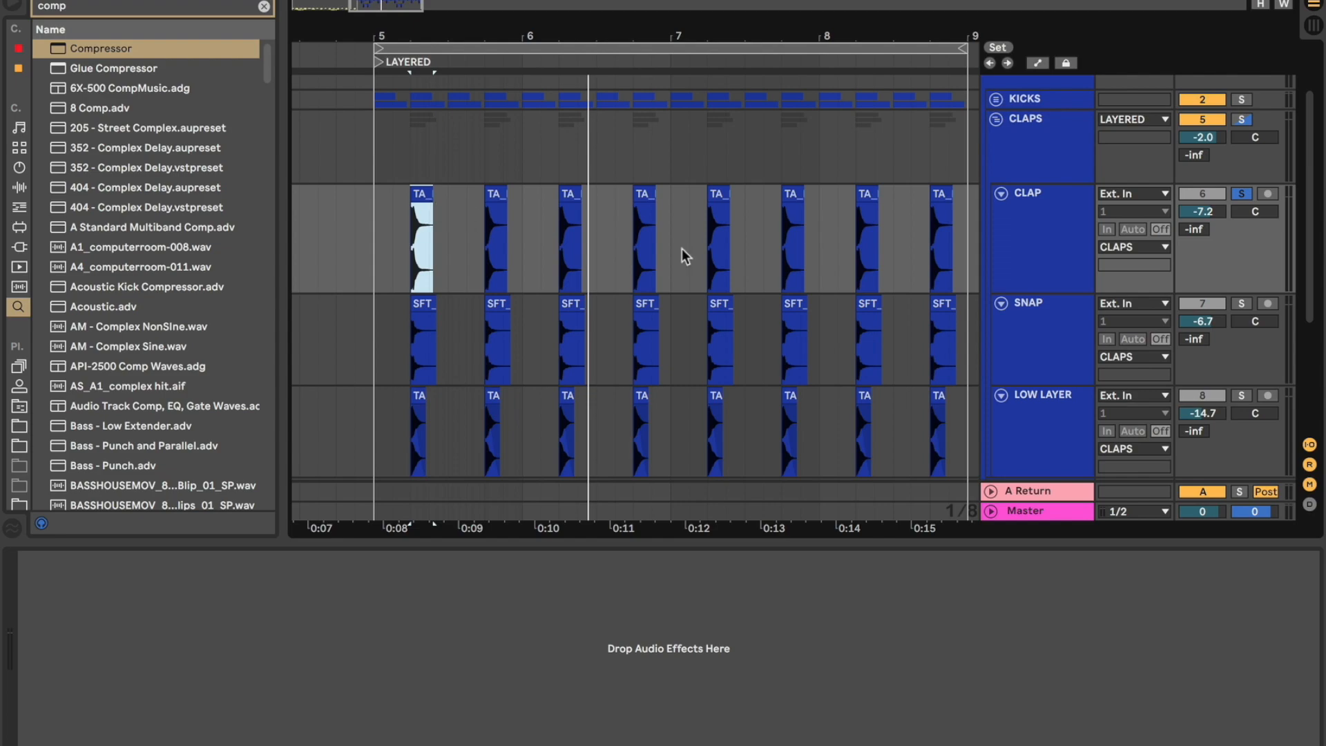
# - Solo the SNAP layer of the CLAPS group and play it from bar 5
pyautogui.click(1025, 336)
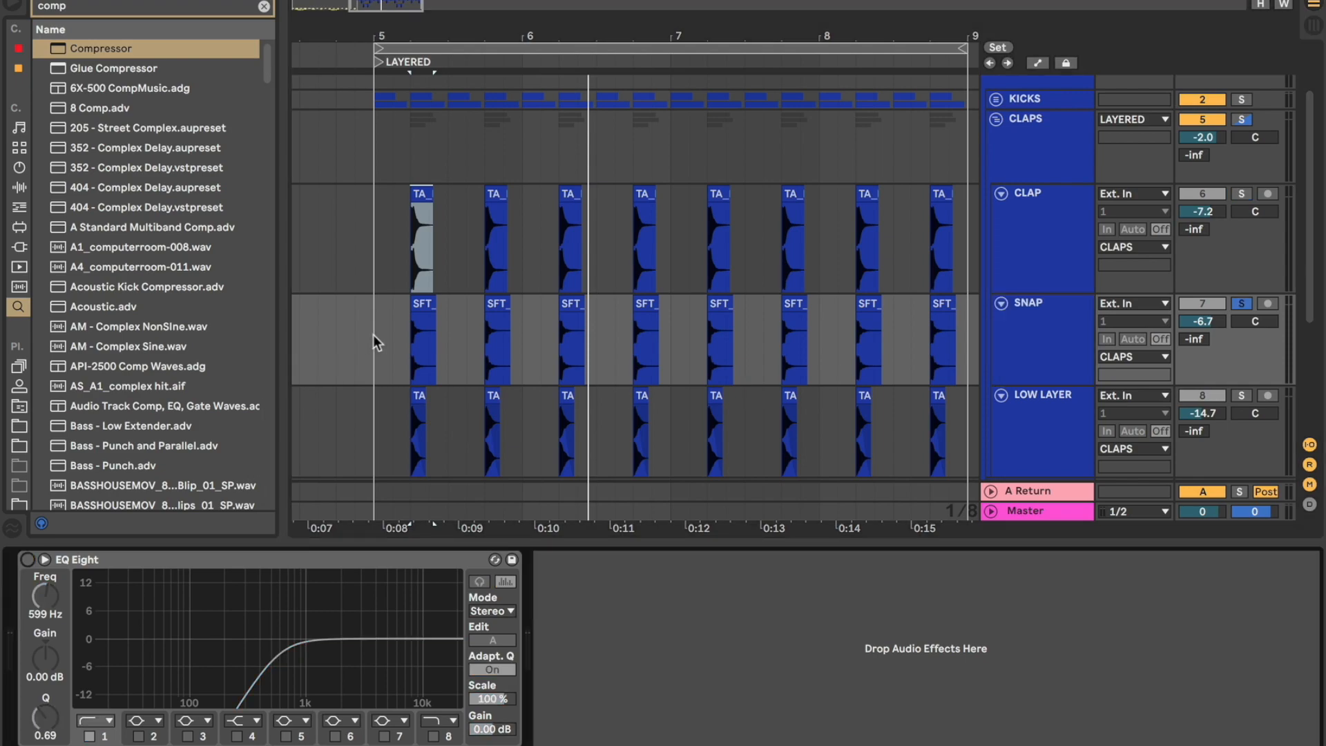
pyautogui.click(374, 340)
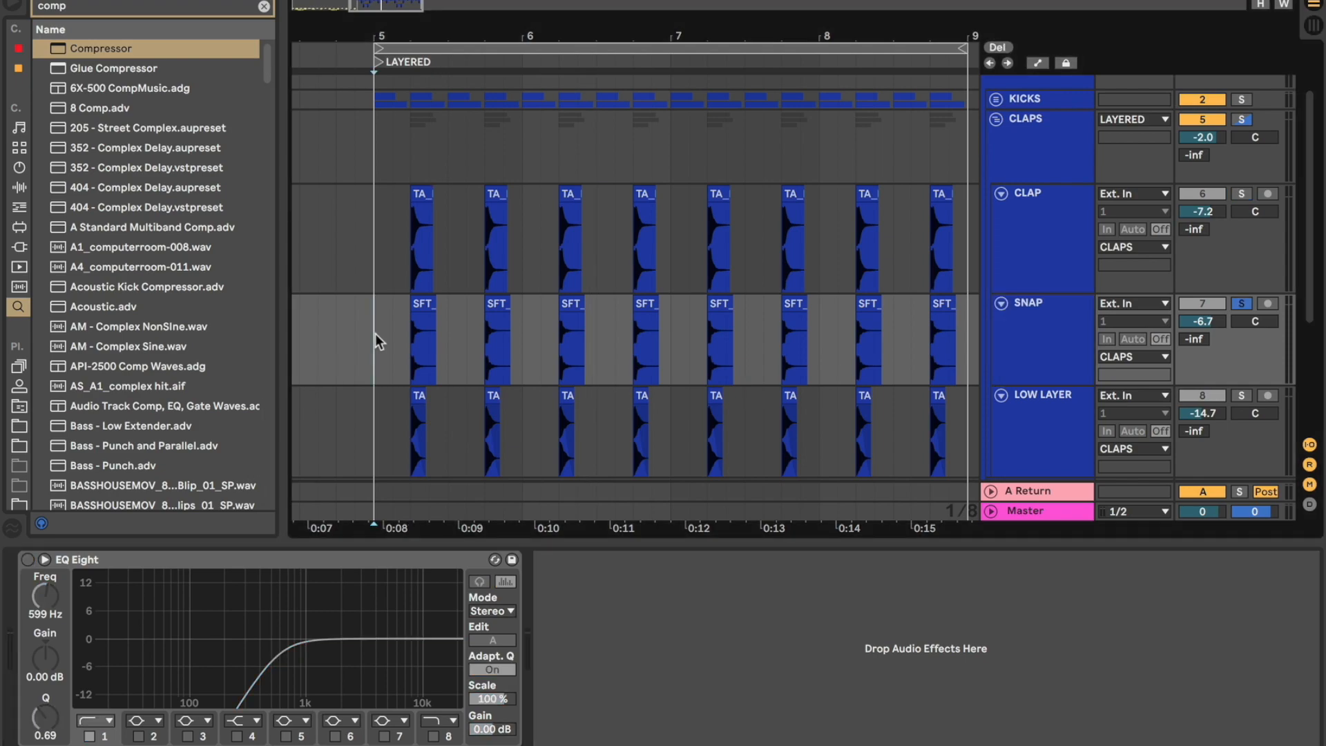
pyautogui.press('space')
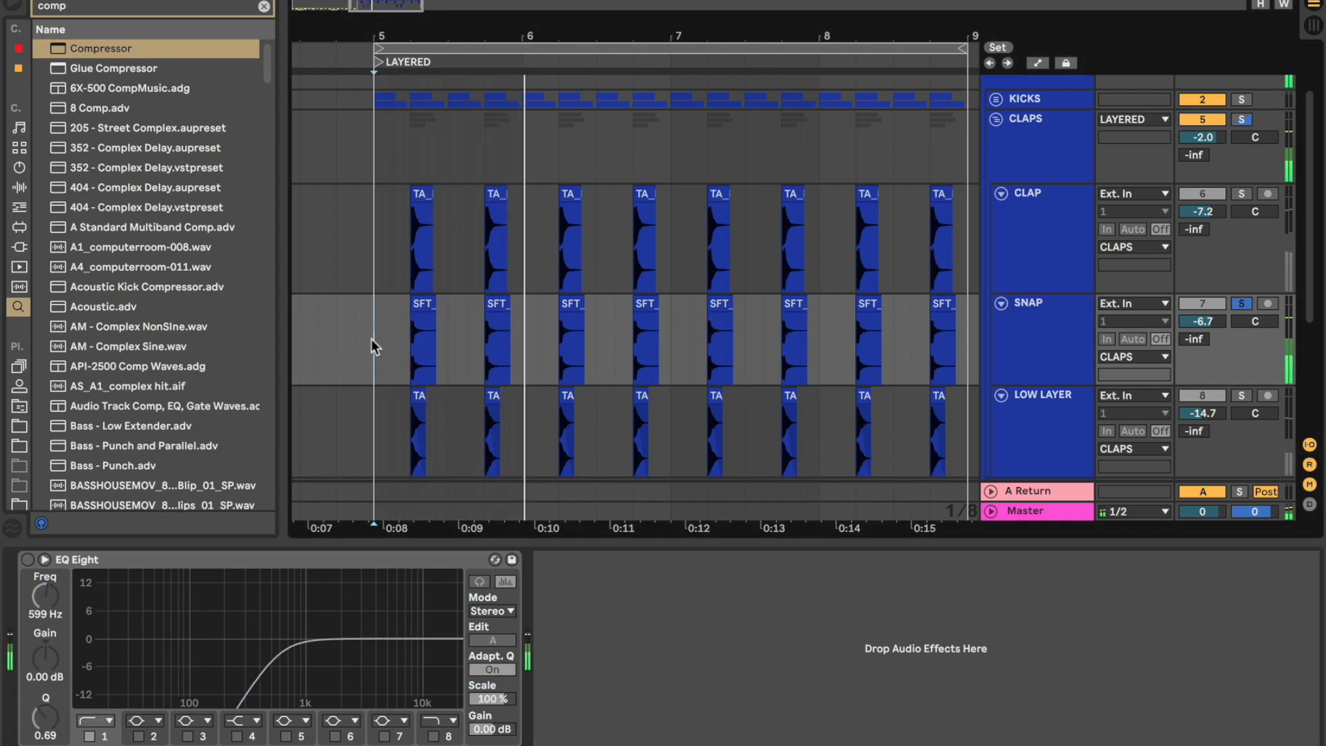
pyautogui.press('space')
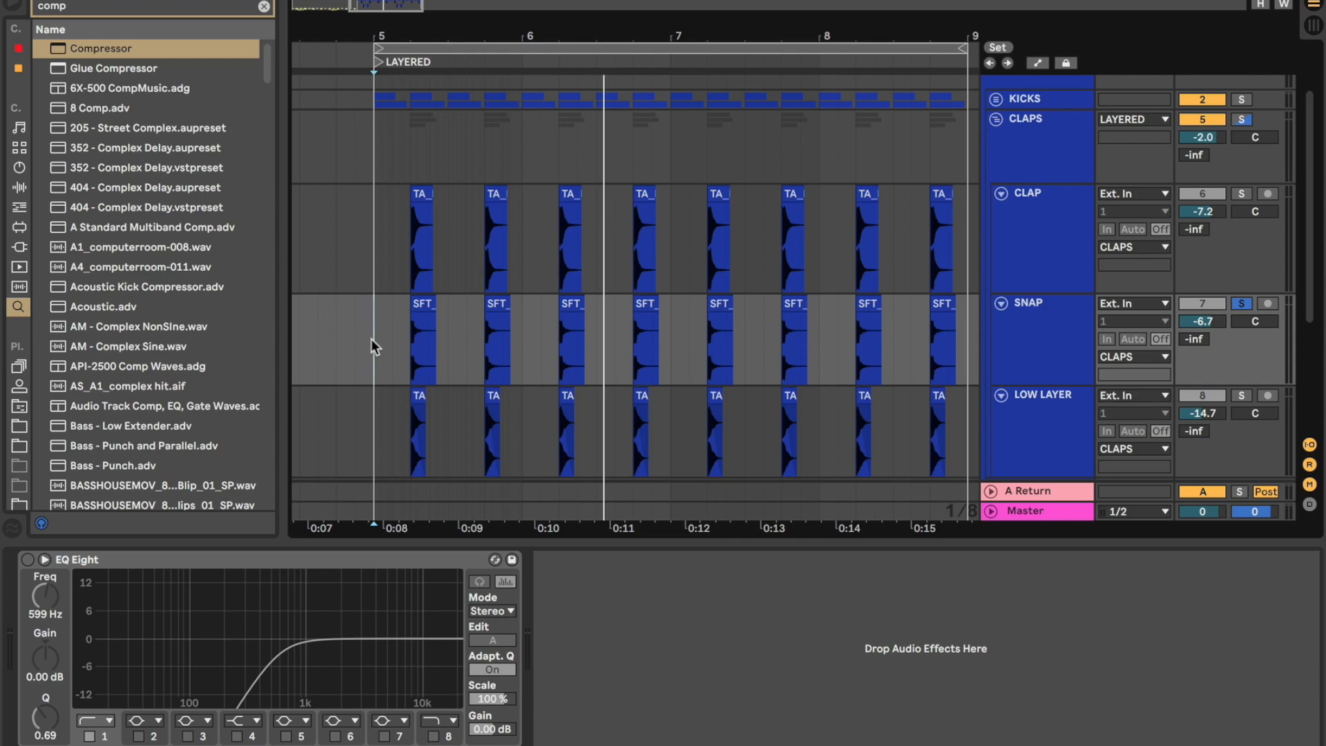
# - Enable the EQ Eight on the SNAP layer and listen to the filtered snap
pyautogui.click(28, 559)
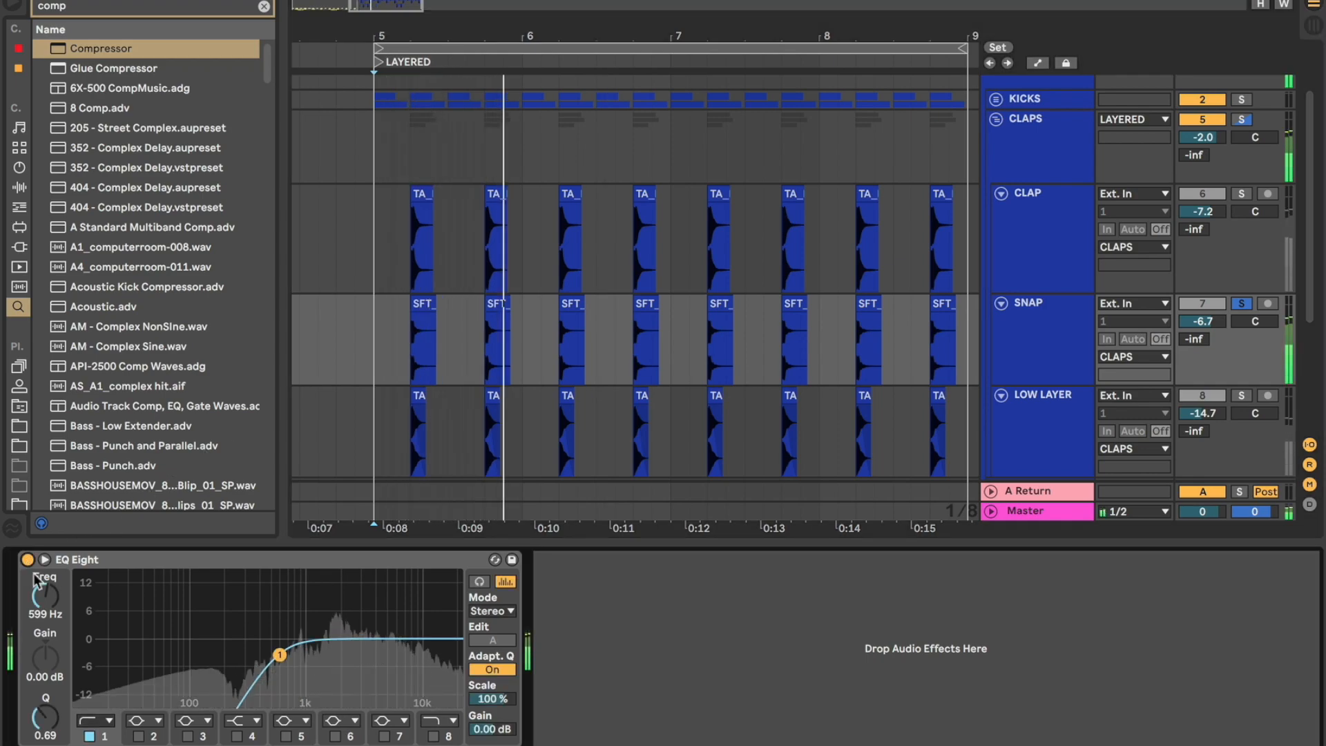
pyautogui.press('space')
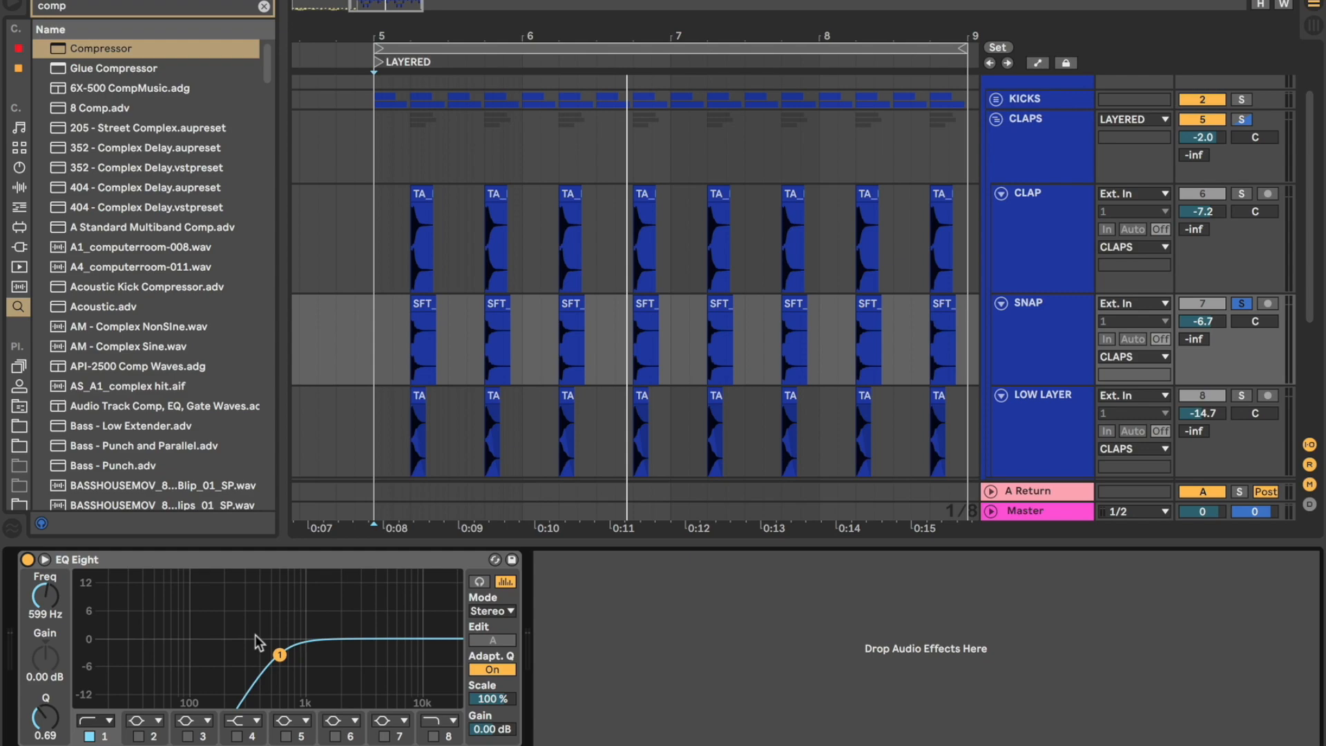
# - Solo the LOW LAYER of the CLAPS group and play it from its first clip, then from around bar 5
pyautogui.click(1023, 442)
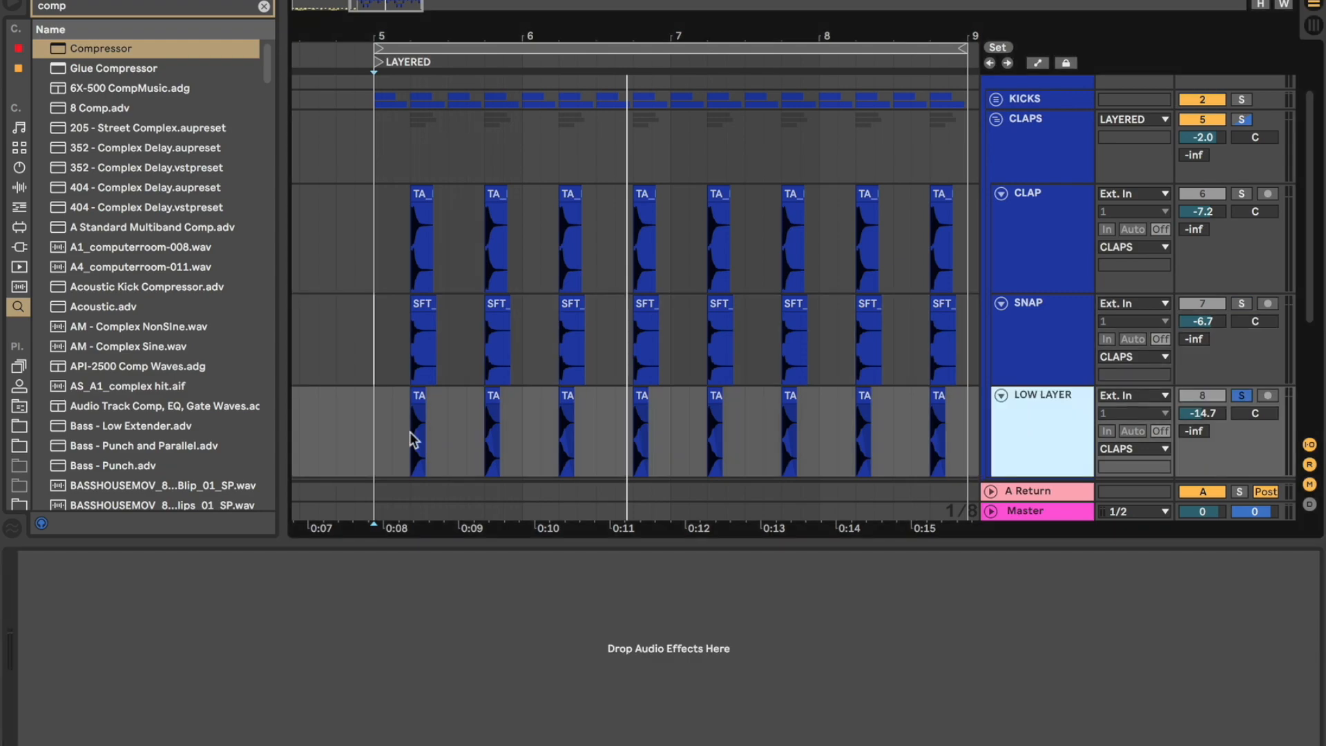
pyautogui.click(410, 439)
pyautogui.press('space')
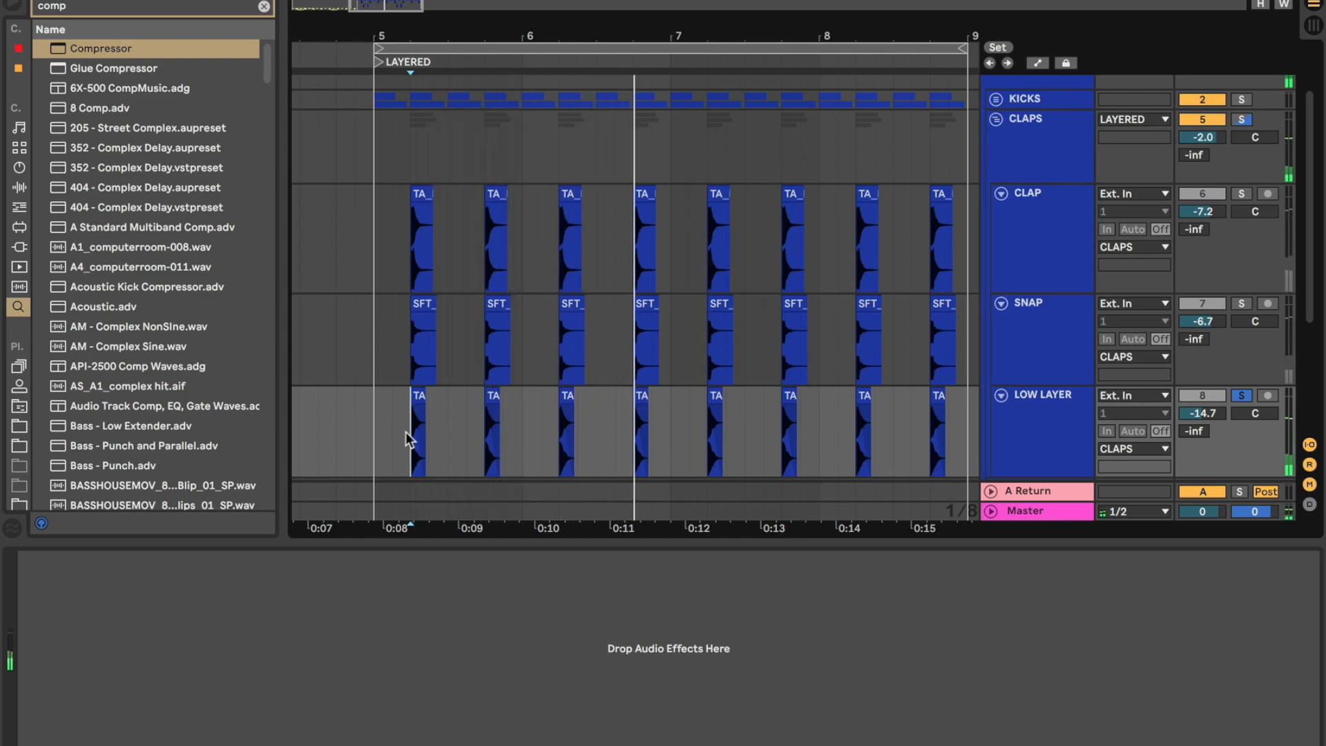
pyautogui.click(380, 404)
pyautogui.press('space')
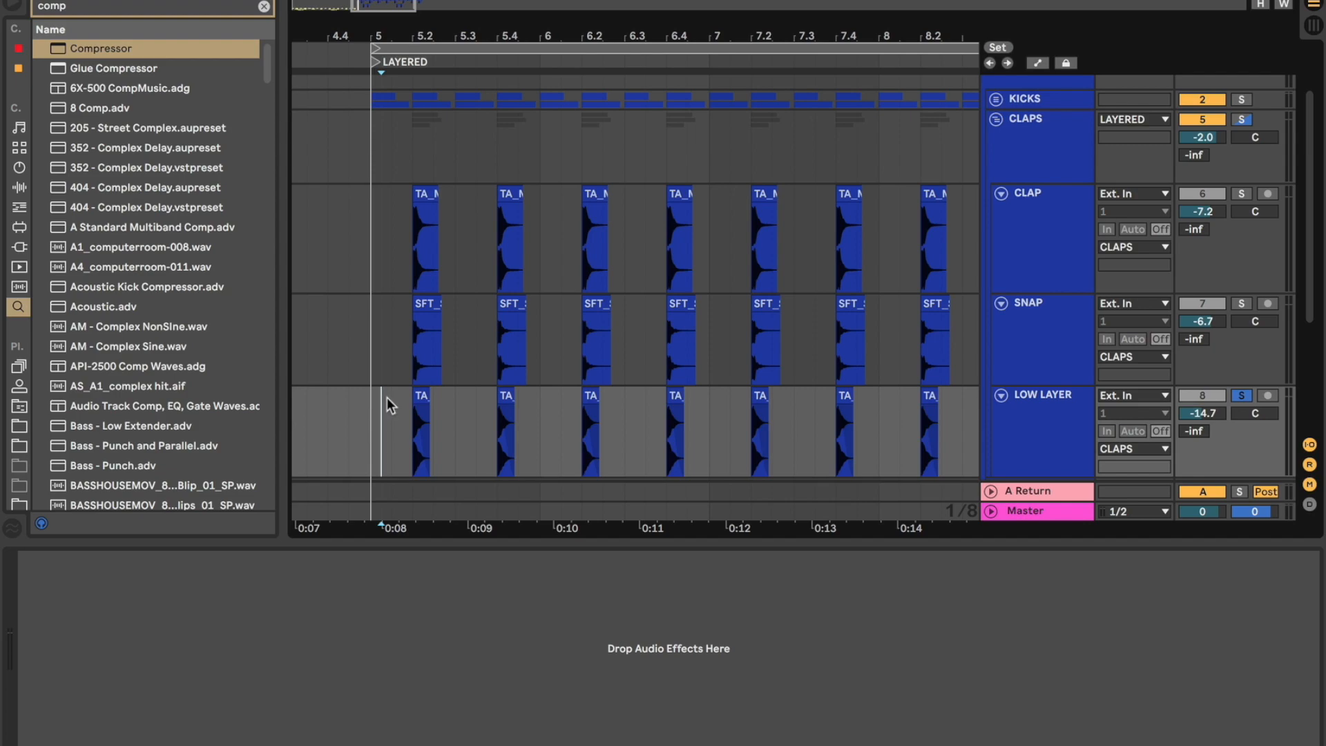
# - Loop playback around the first LOW LAYER clip and transpose its sample to -6 st while it plays
pyautogui.moveTo(417, 397); pyautogui.dragTo(447, 411)
pyautogui.press('super+l')
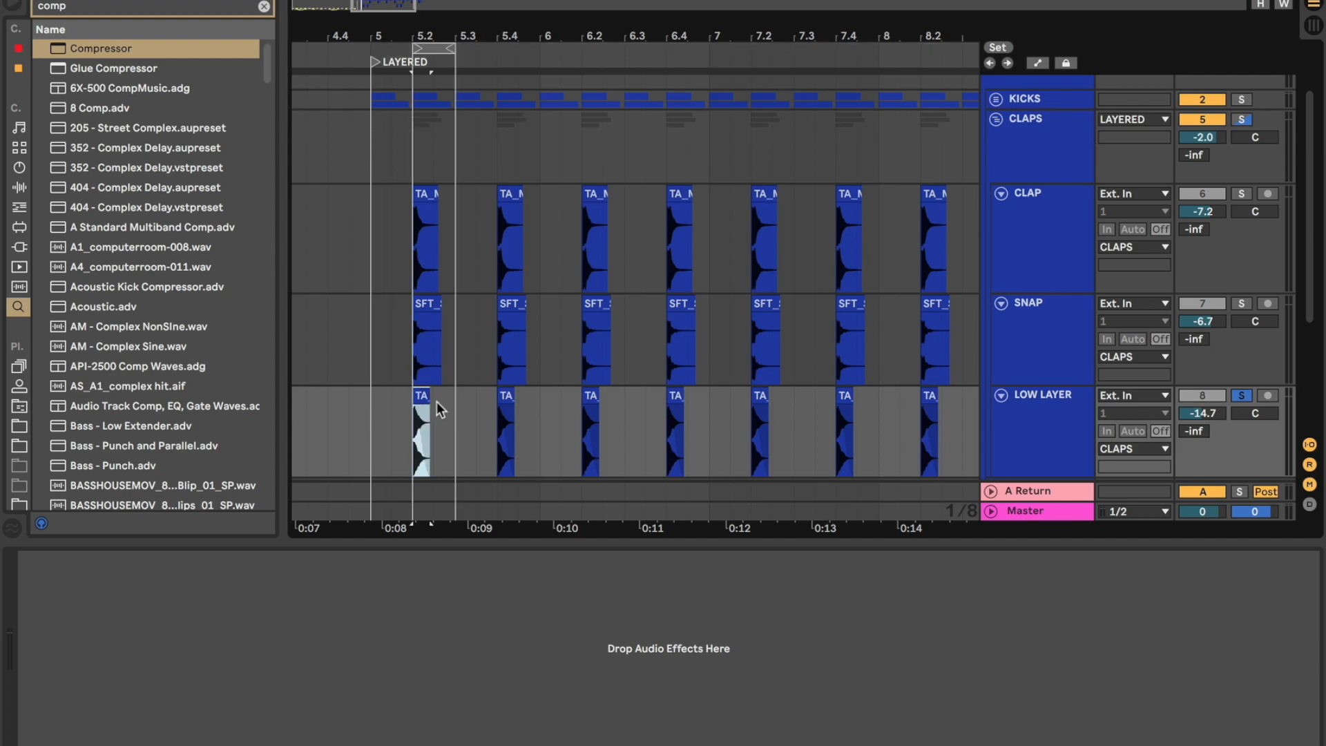
pyautogui.doubleClick(419, 399)
pyautogui.moveTo(142, 537)
pyautogui.mouseDown()
pyautogui.moveTo(141, 511)
pyautogui.moveTo(119, 530)
pyautogui.mouseUp()
pyautogui.press('space')
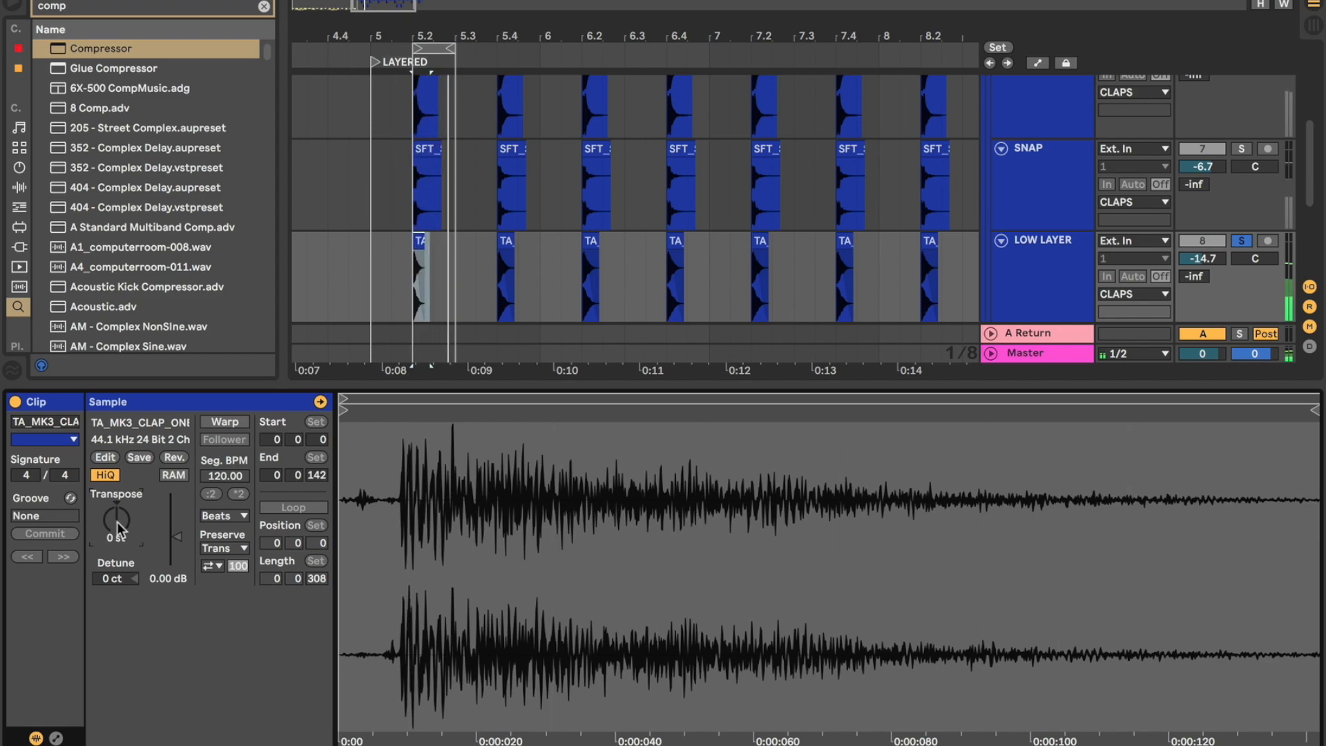
pyautogui.moveTo(118, 525); pyautogui.dragTo(118, 552)
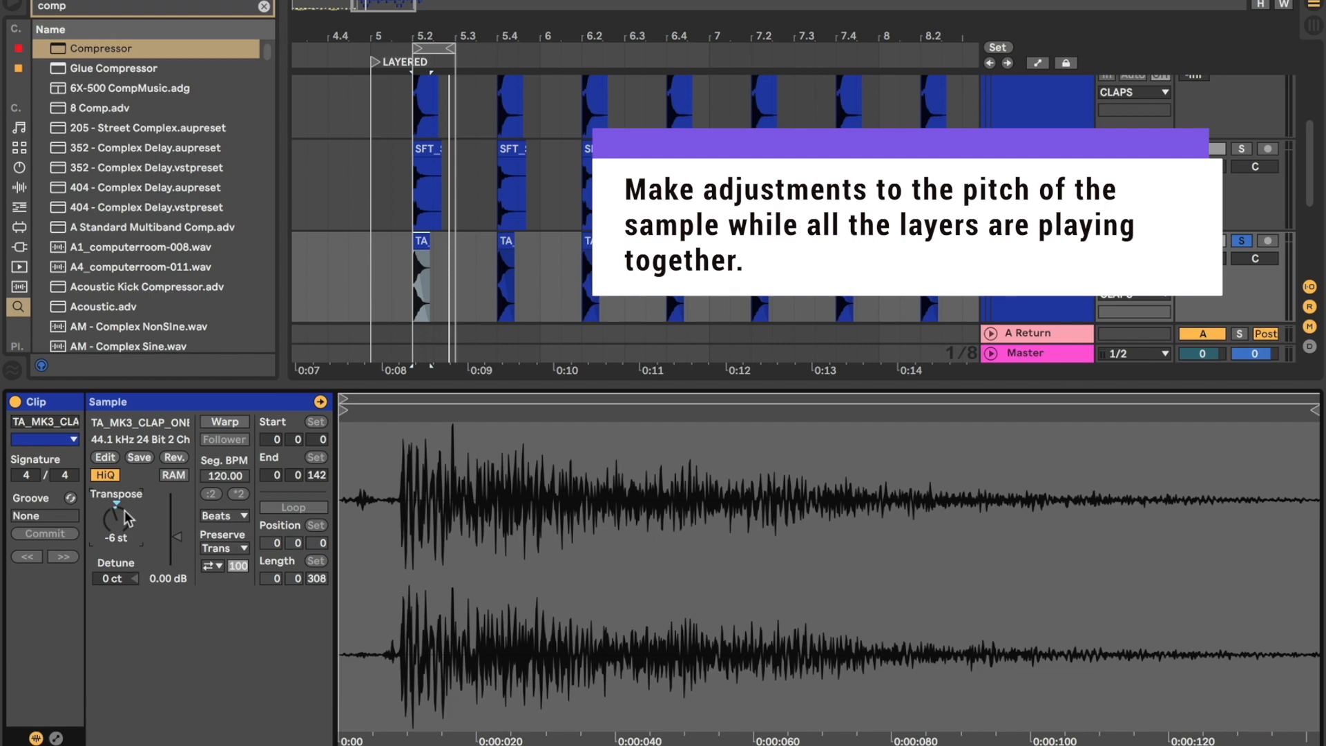
# - Solo the whole CLAPS group and fine-tune the first LOW LAYER clip's transpose while all clap layers play together
pyautogui.scroll(3, 1022, 130)
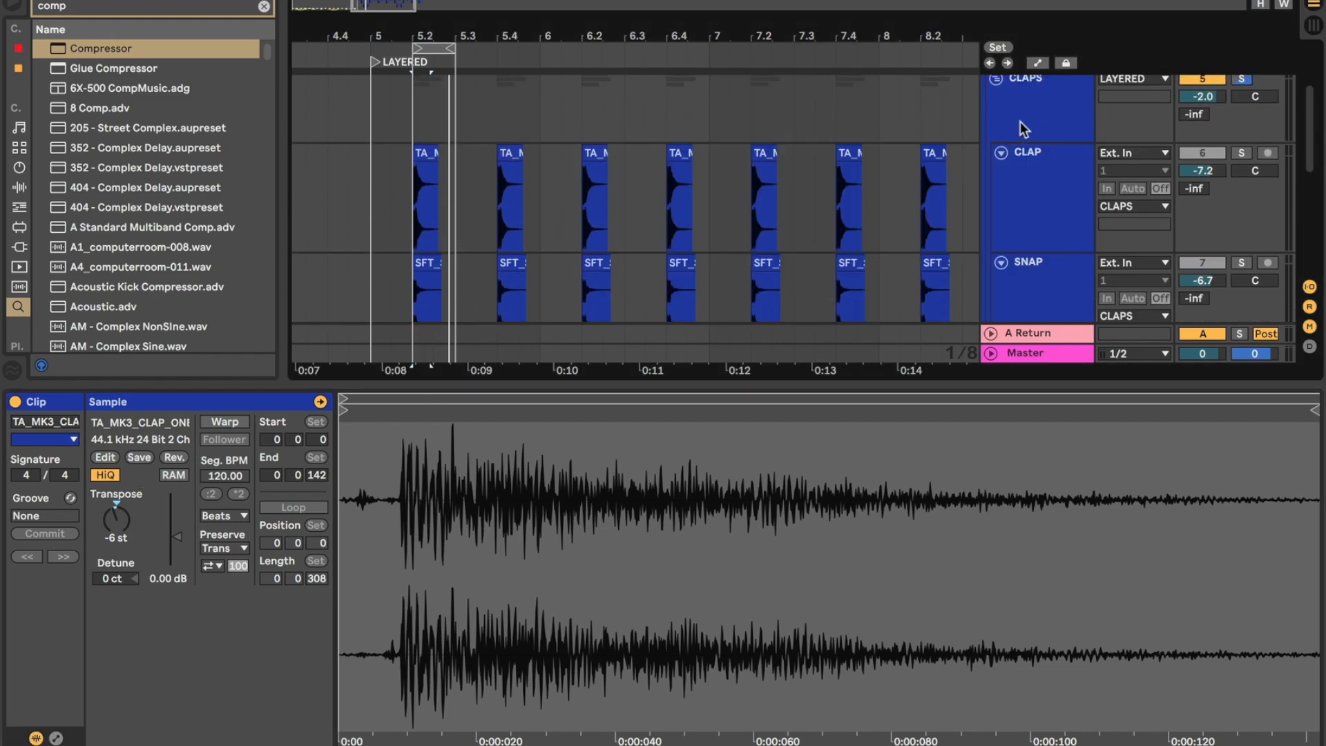
pyautogui.click(1024, 129)
pyautogui.press('s')
pyautogui.scroll(-5, 511, 250)
pyautogui.doubleClick(423, 166)
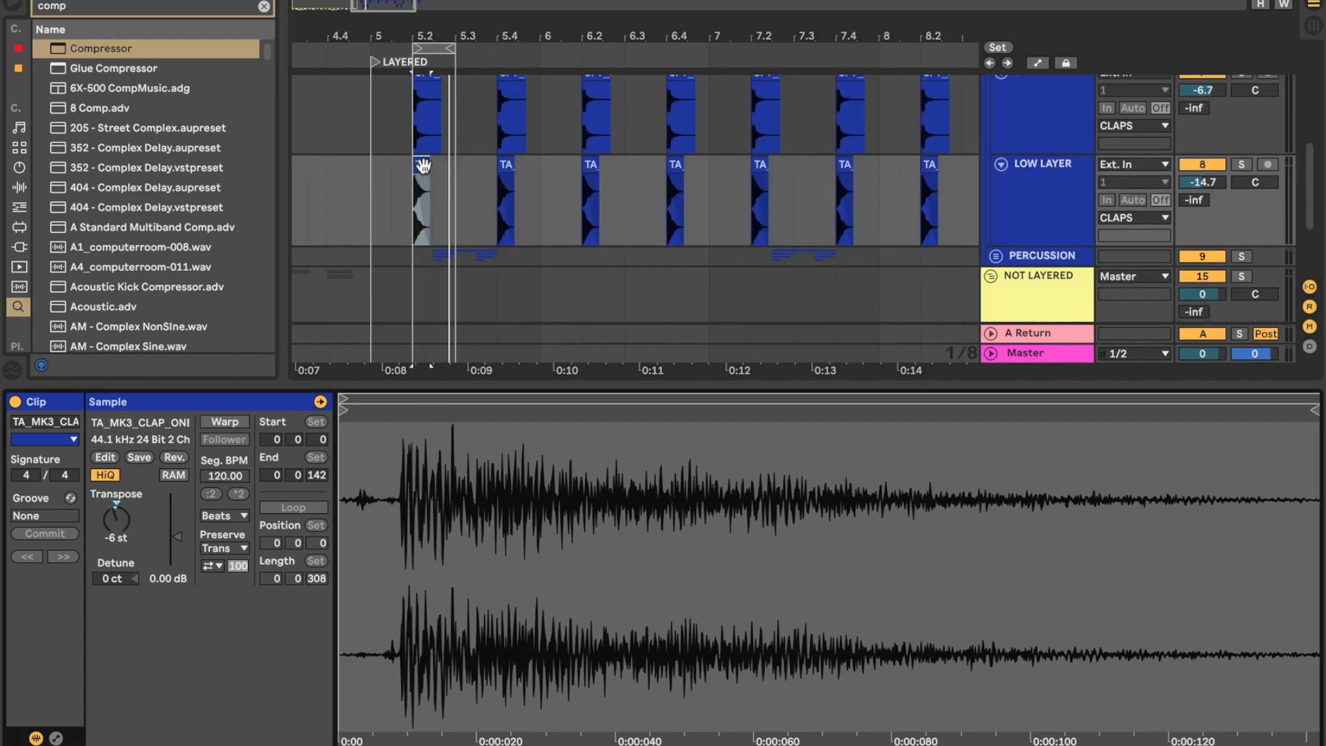
pyautogui.press('space')
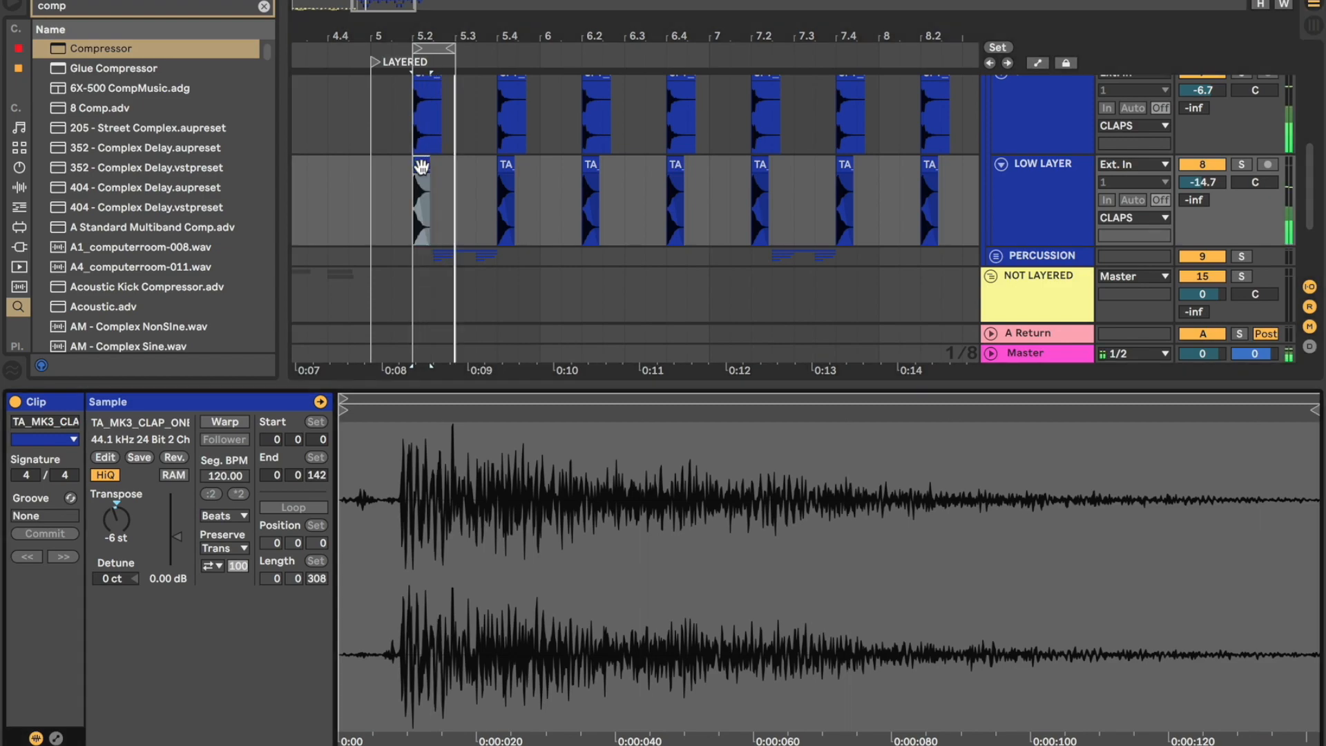
pyautogui.moveTo(116, 520)
pyautogui.mouseDown()
pyautogui.moveTo(116, 482)
pyautogui.moveTo(116, 538)
pyautogui.moveTo(116, 519)
pyautogui.mouseUp()
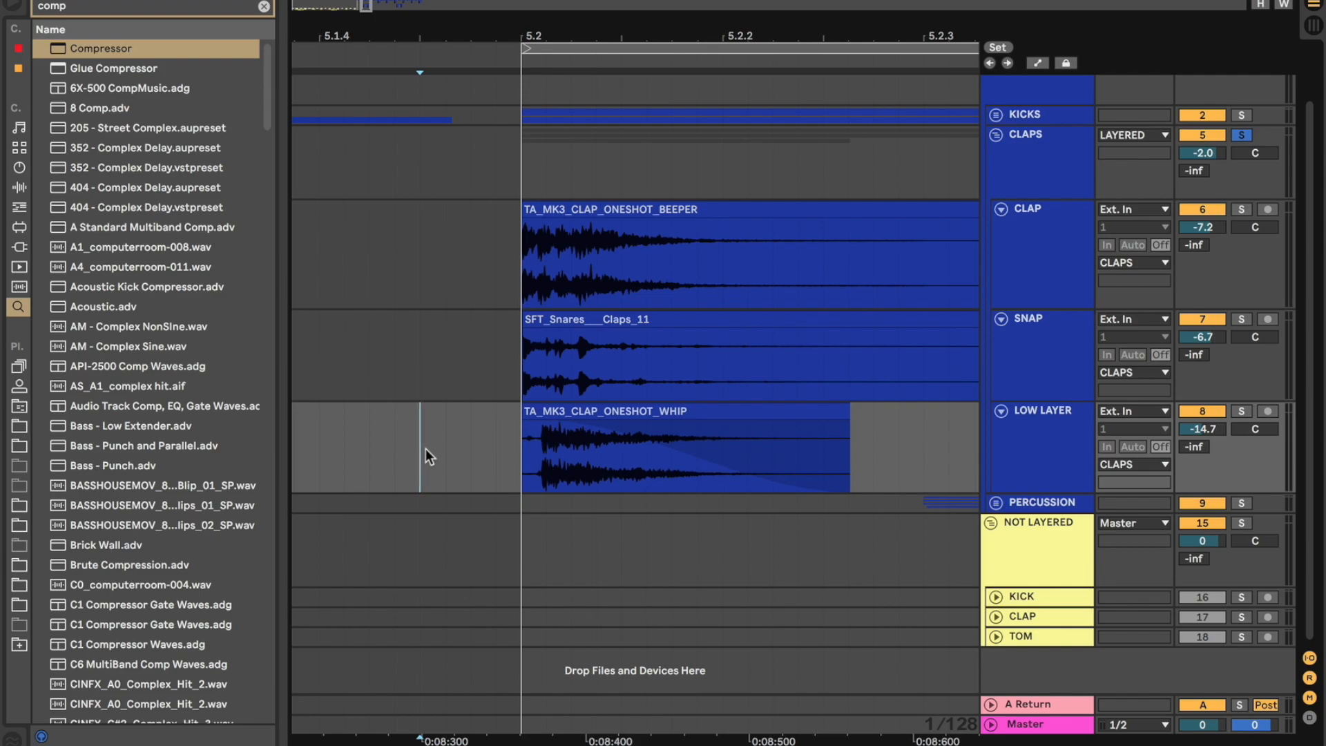
# - Shift the TA_MK3_CLAP_ONESHOT_WHIP clip earlier so its transient lines up with the CLAP and SNAP layers at 5.2
pyautogui.click(1024, 438)
pyautogui.scroll(5, 492, 468)
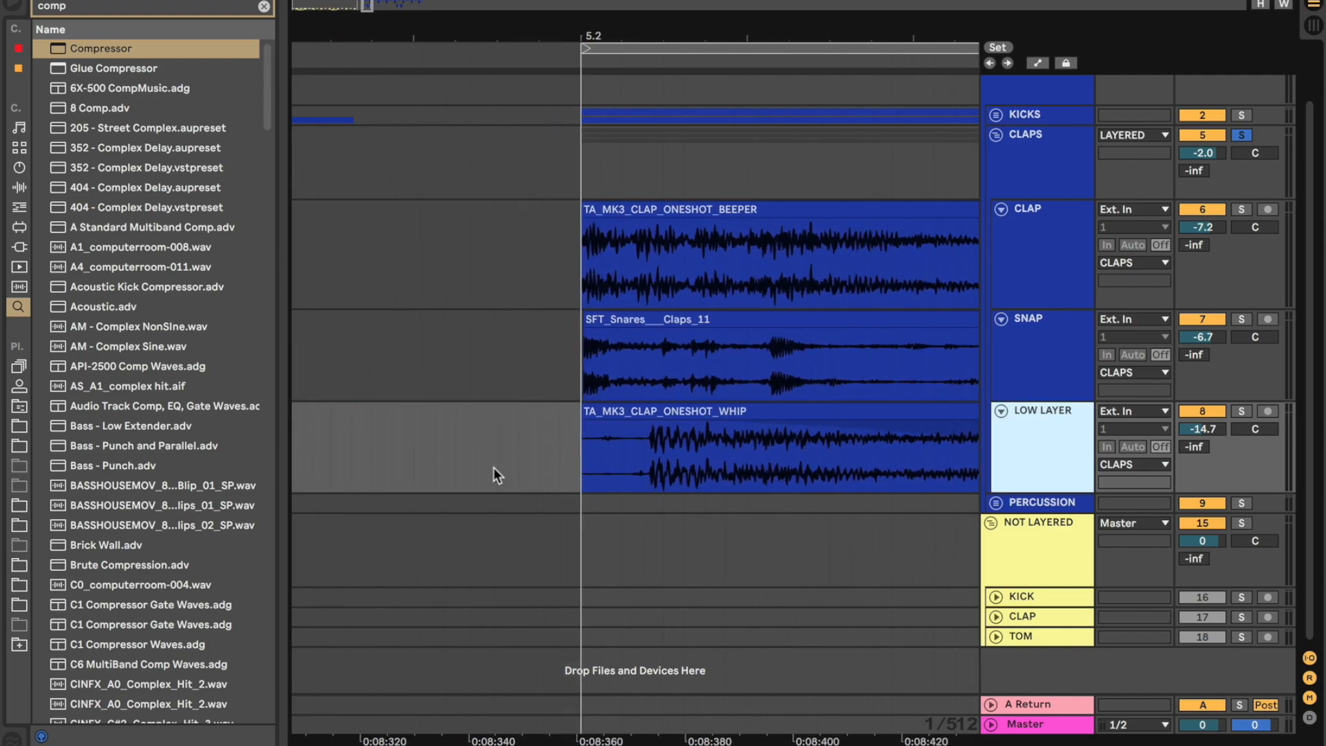
pyautogui.moveTo(675, 414); pyautogui.dragTo(629, 428)
pyautogui.click(582, 455)
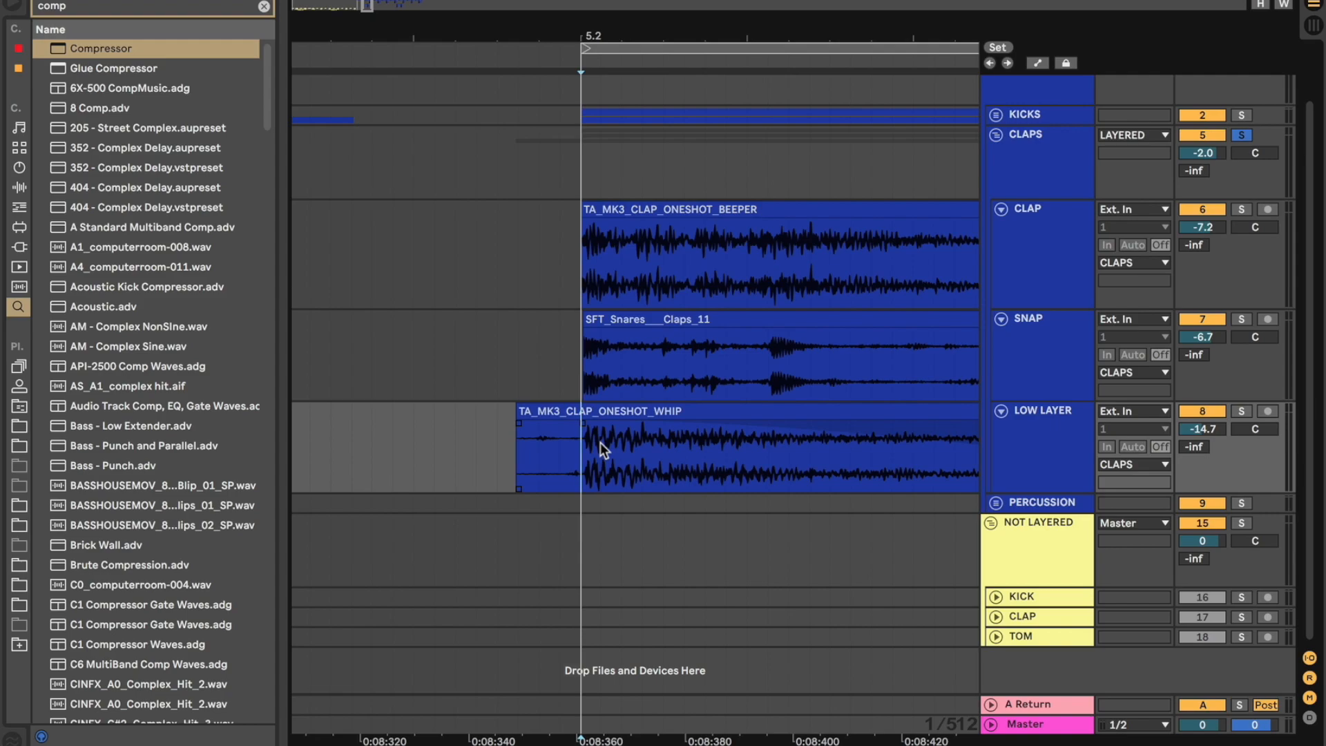
pyautogui.moveTo(614, 425); pyautogui.dragTo(579, 254)
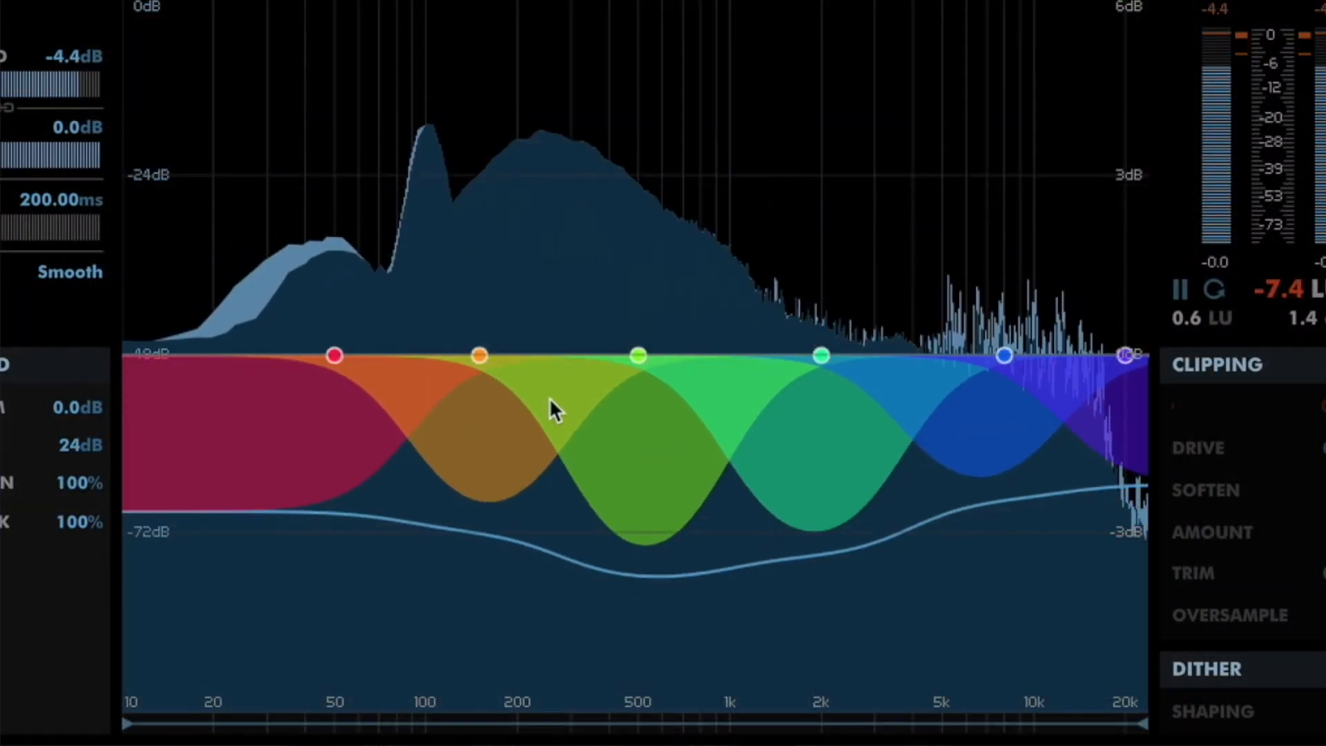
pyautogui.moveTo(29, 88); pyautogui.dragTo(43, 86)
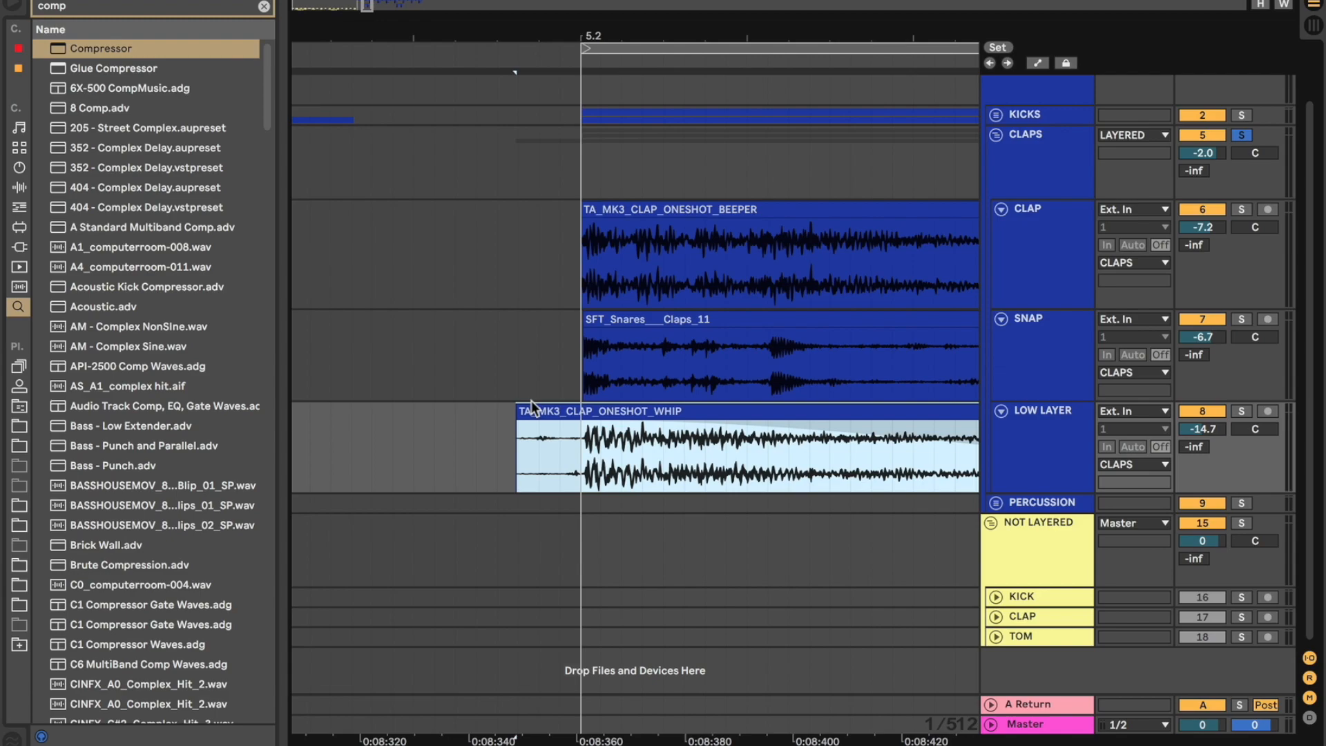
# - Move the TA_MK3_CLAP_ONESHOT_WHIP clip back to about 5.2 and highlight the opening sections of the clap layers to compare their transients
pyautogui.moveTo(530, 411); pyautogui.dragTo(597, 414)
pyautogui.moveTo(644, 438); pyautogui.dragTo(747, 439)
pyautogui.moveTo(586, 444); pyautogui.dragTo(613, 447)
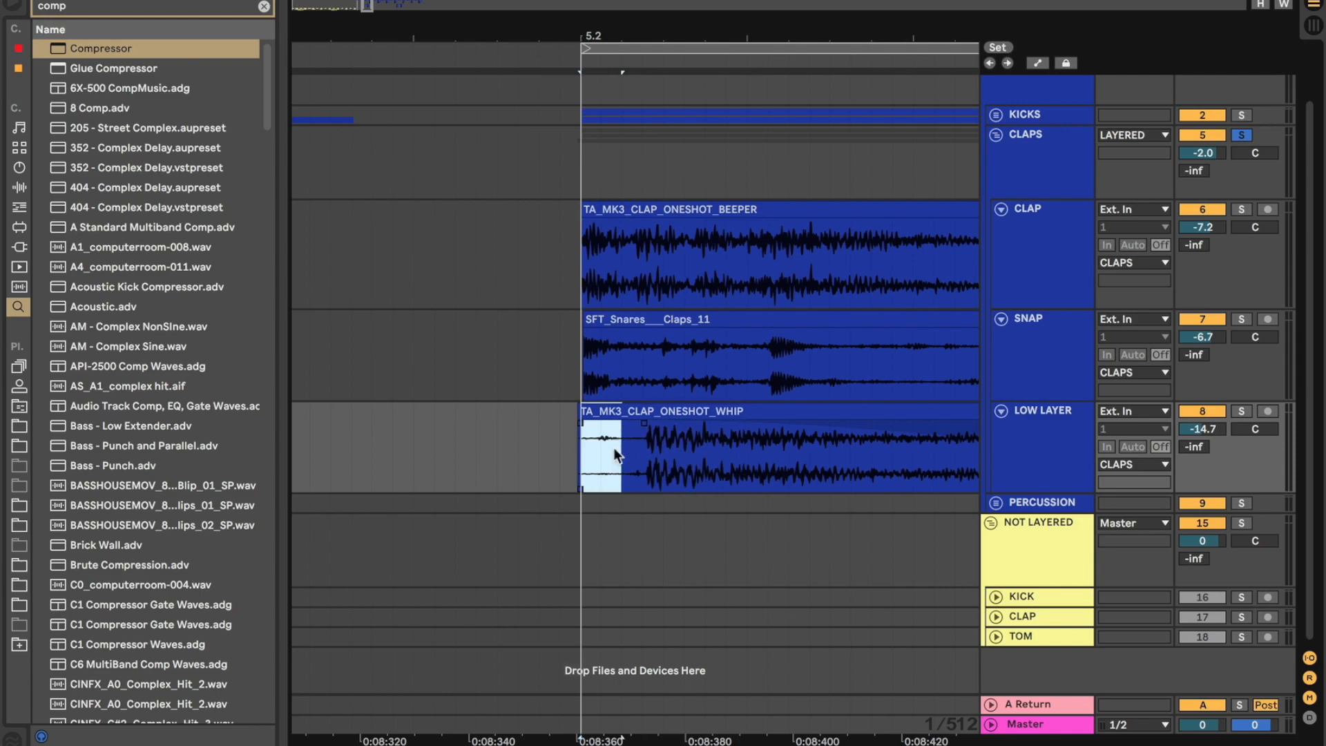
pyautogui.moveTo(625, 359); pyautogui.dragTo(586, 300)
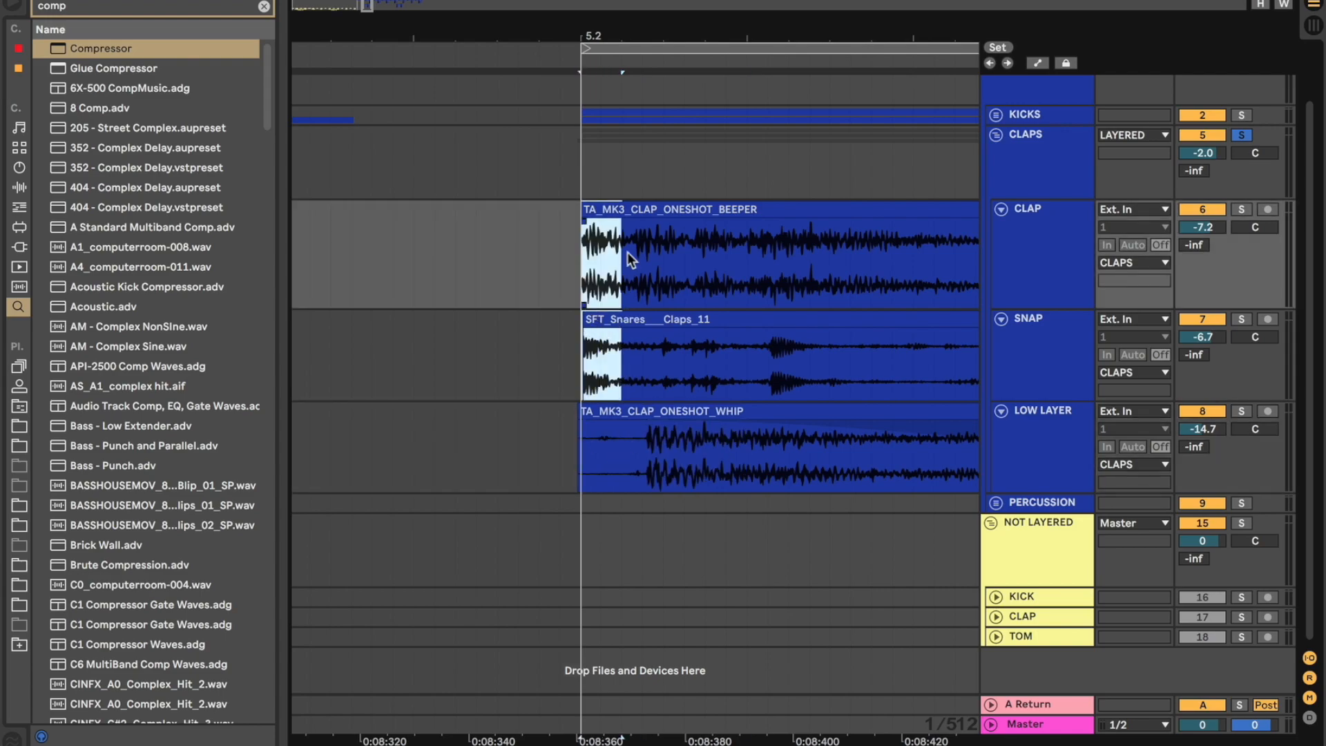
pyautogui.moveTo(621, 251); pyautogui.dragTo(725, 352)
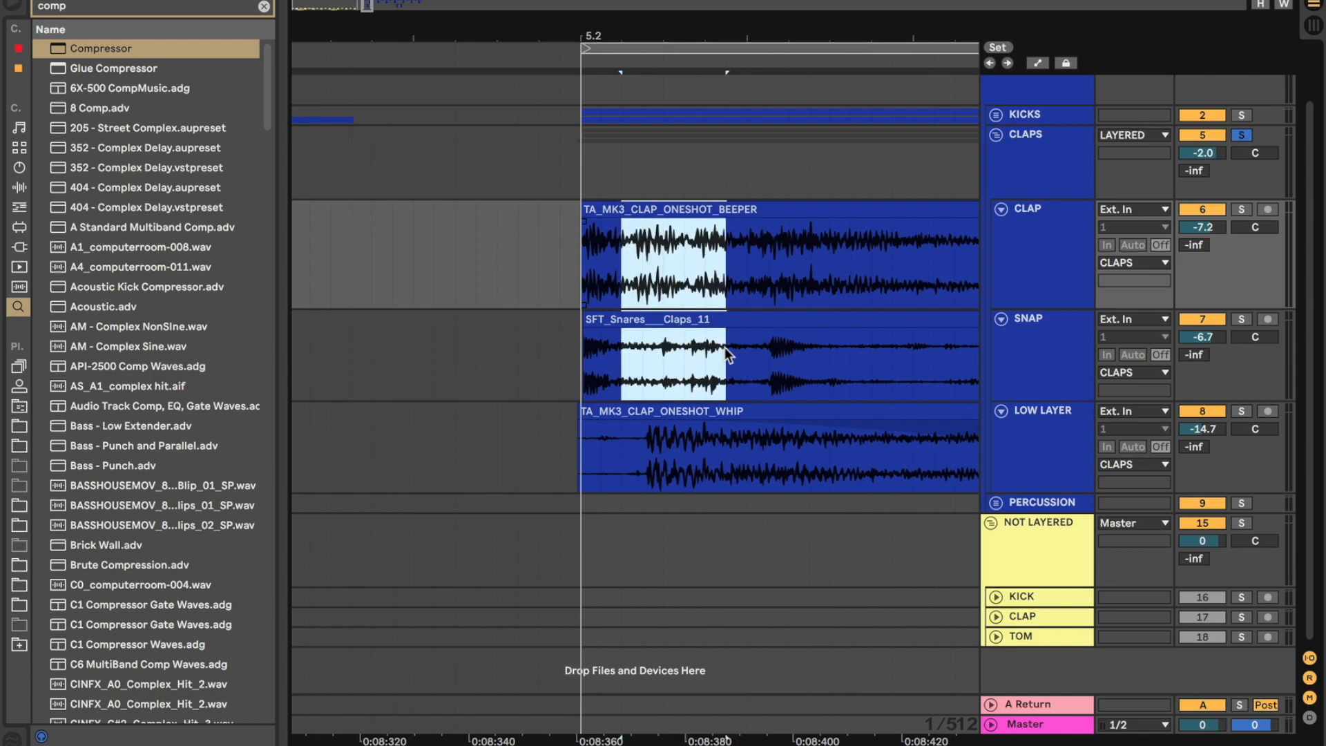
# - Move the TA_MK3_CLAP_ONESHOT_WHIP clip earlier again to realign its transient with the other clap layers
pyautogui.click(660, 410)
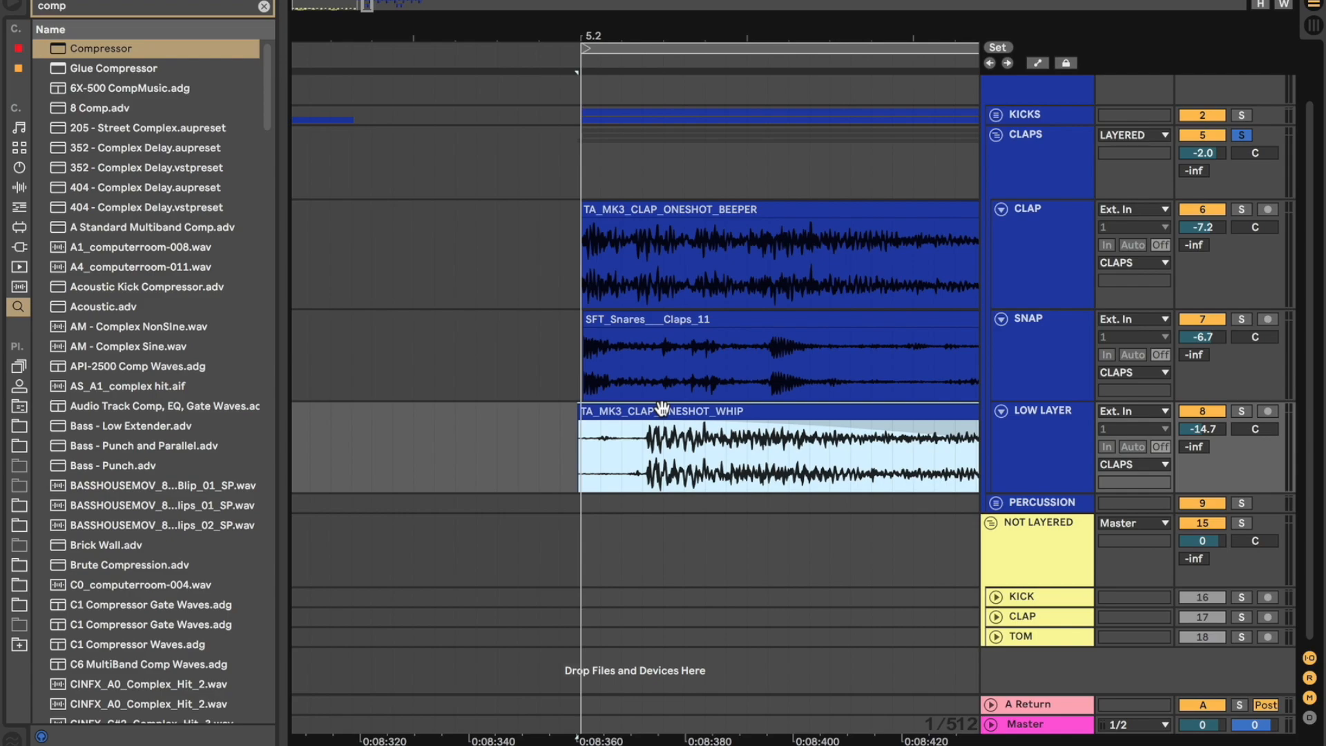
pyautogui.moveTo(660, 410); pyautogui.dragTo(513, 411)
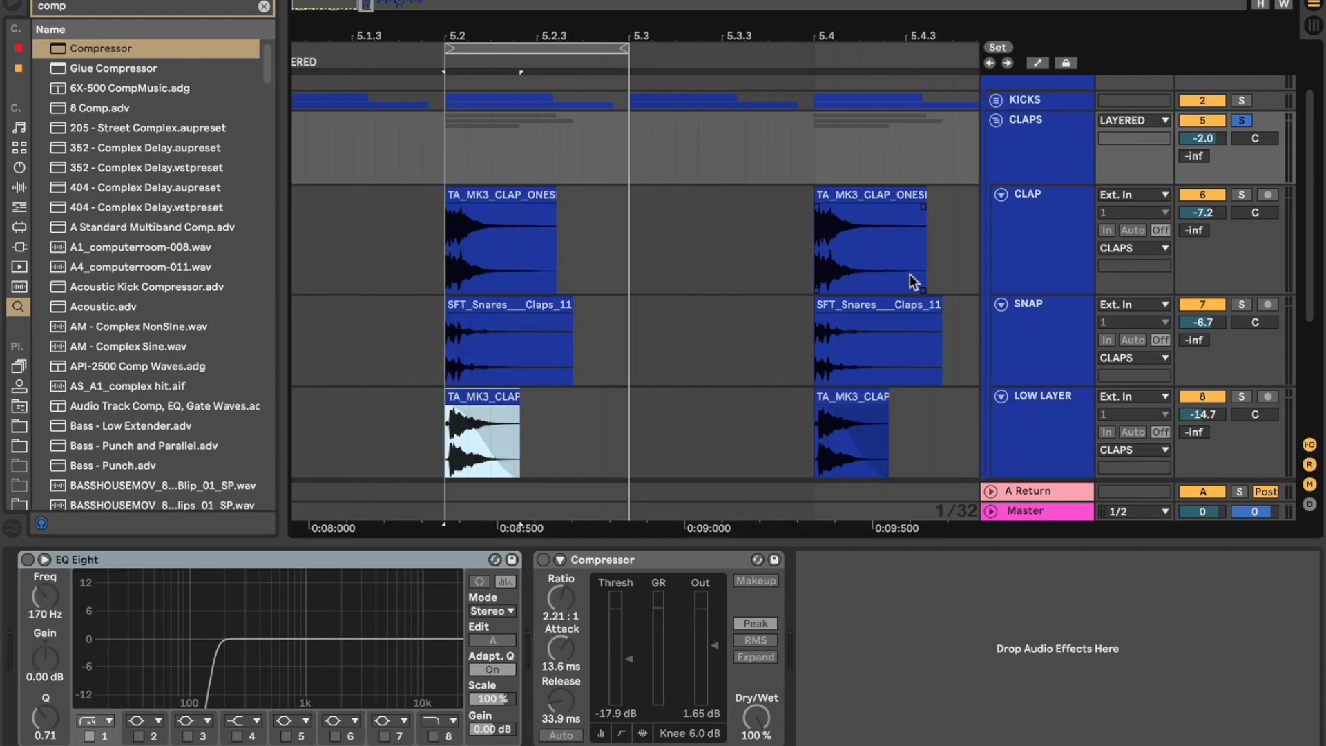
# - Play the loop while soloing the CLAP, SNAP and LOW LAYER tracks one after another
pyautogui.click(1024, 242)
pyautogui.press('space')
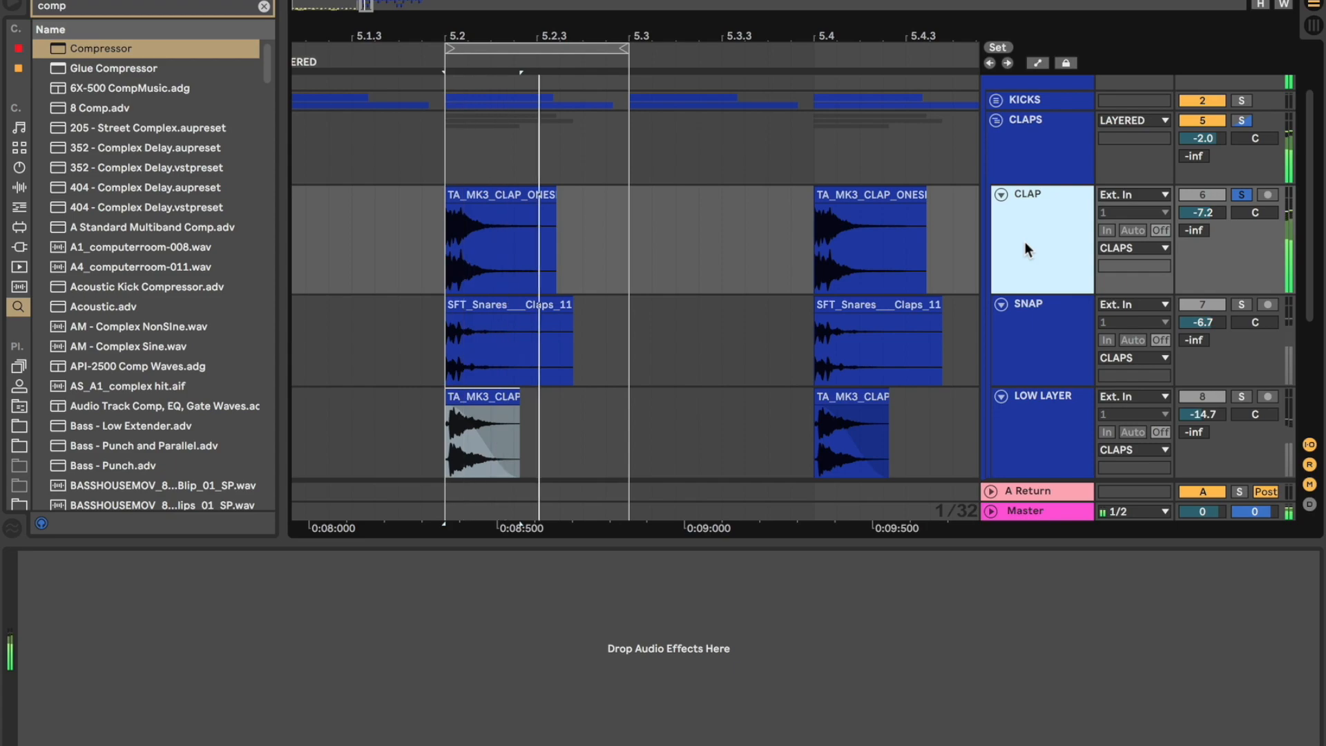
pyautogui.click(1027, 331)
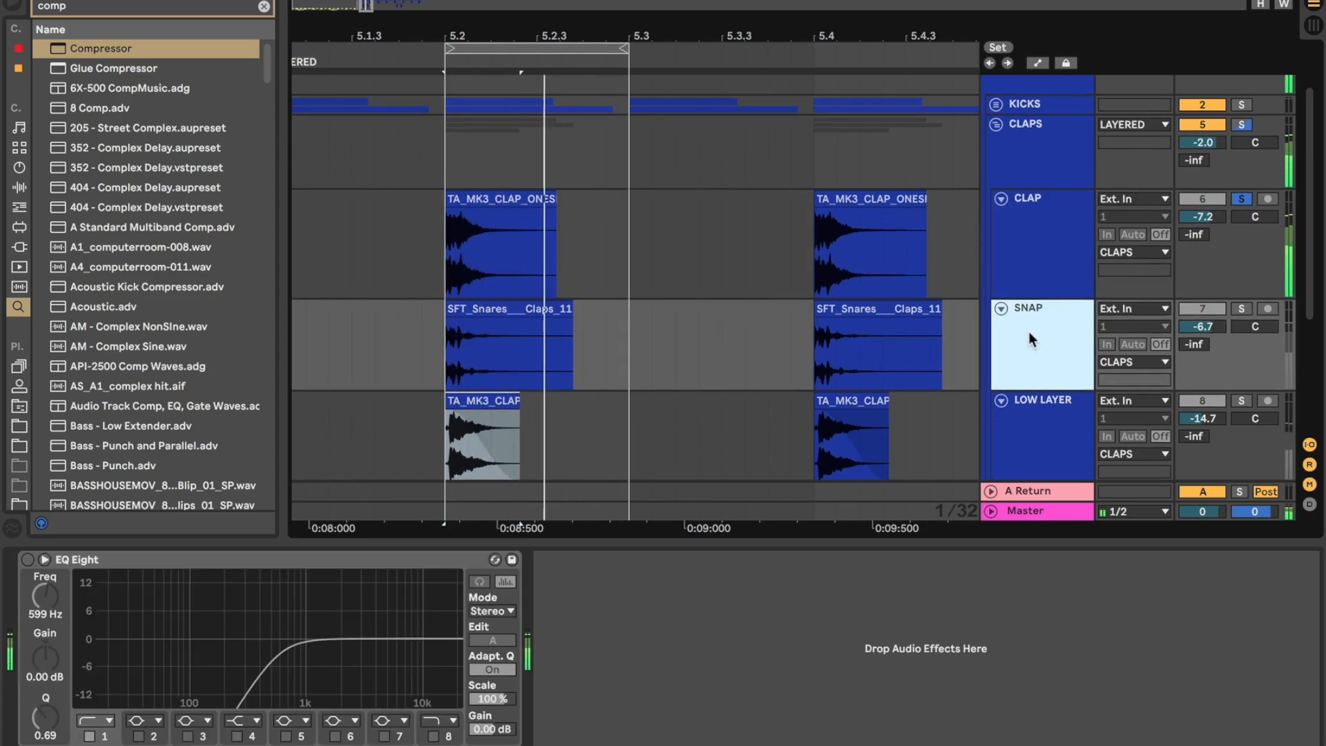
pyautogui.scroll(-3, 1034, 324)
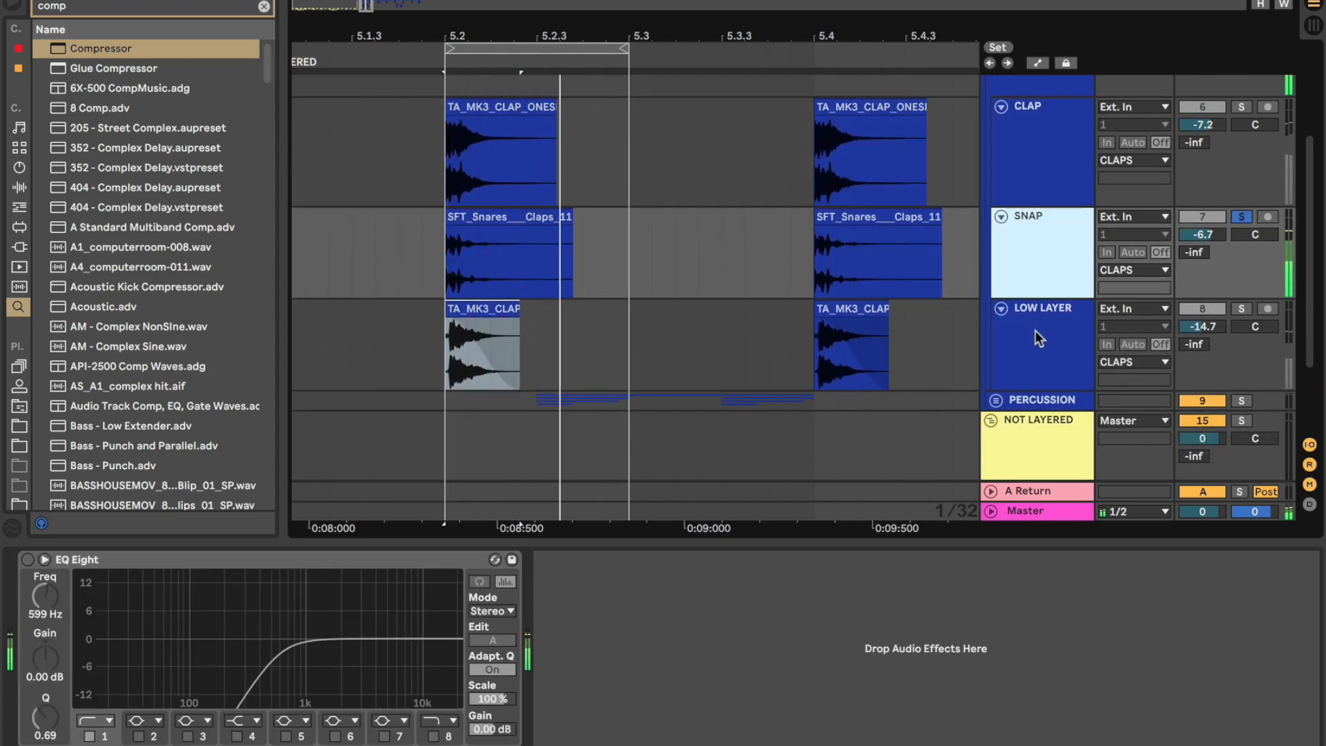
pyautogui.click(1034, 330)
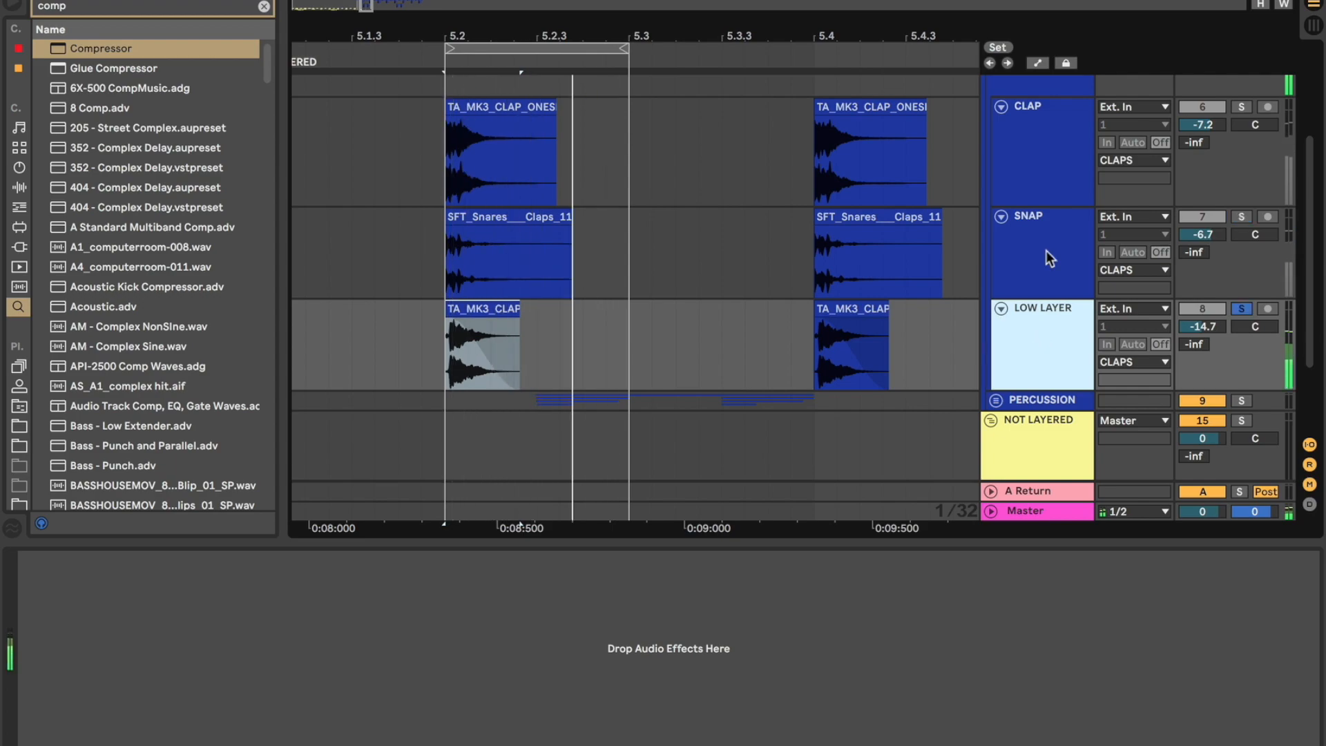
# - Solo the CLAP layer, add the SNAP and LOW LAYER tracks to the solo one by one, and stop playback
pyautogui.click(1046, 151)
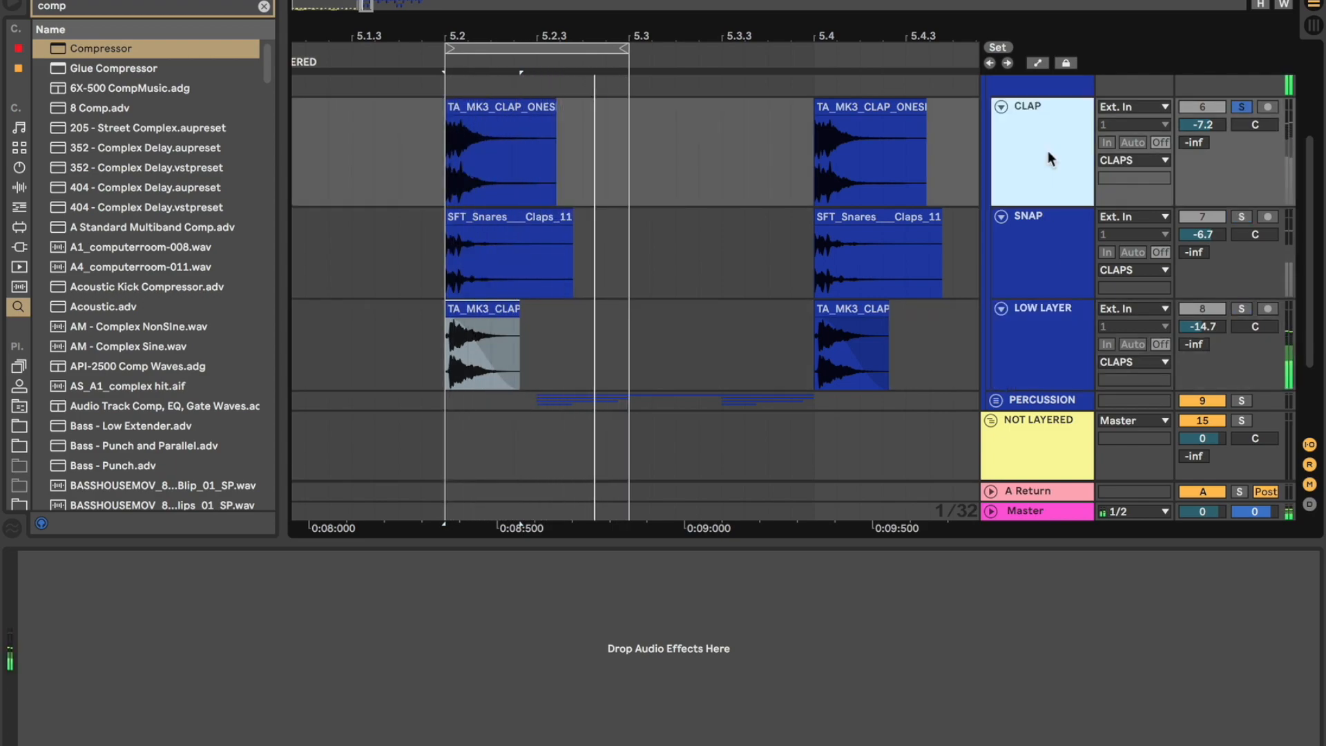
pyautogui.keyDown('shift'); pyautogui.click(1041, 230); pyautogui.keyUp('shift')
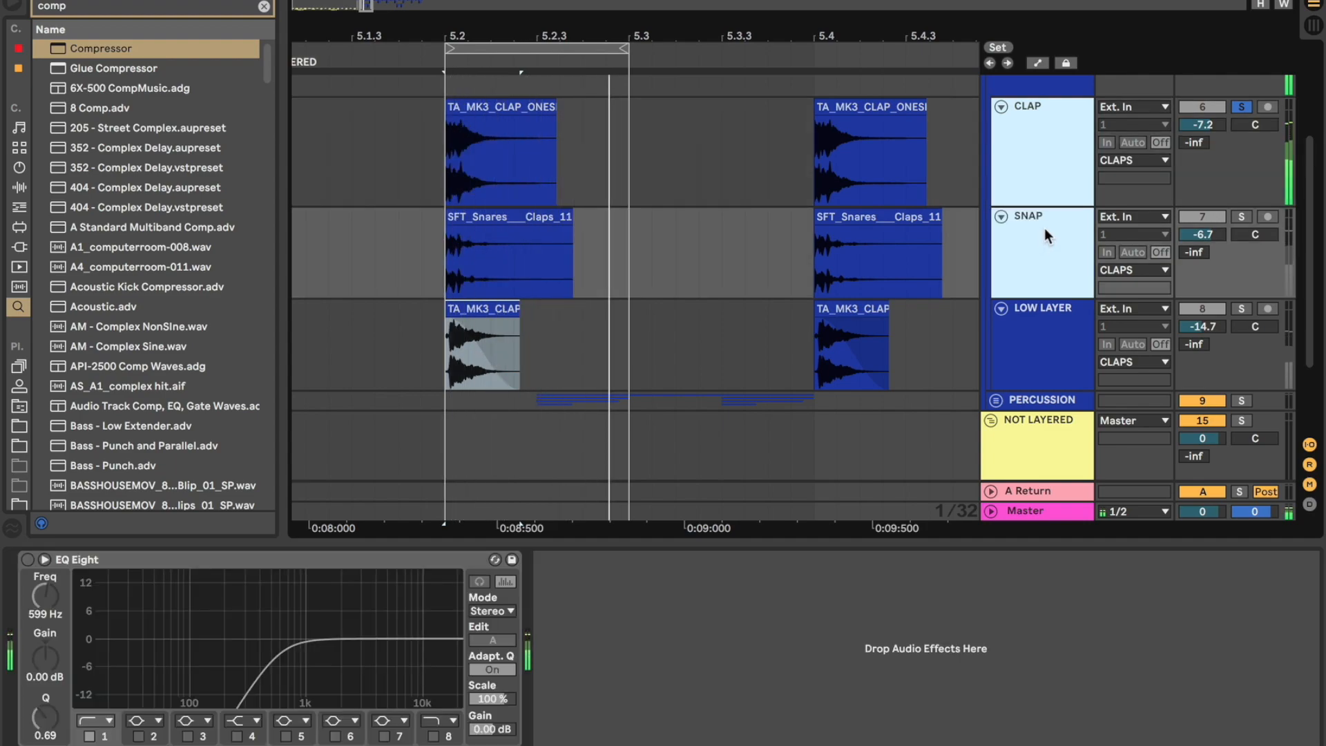
pyautogui.keyDown('shift'); pyautogui.click(1046, 323); pyautogui.keyUp('shift')
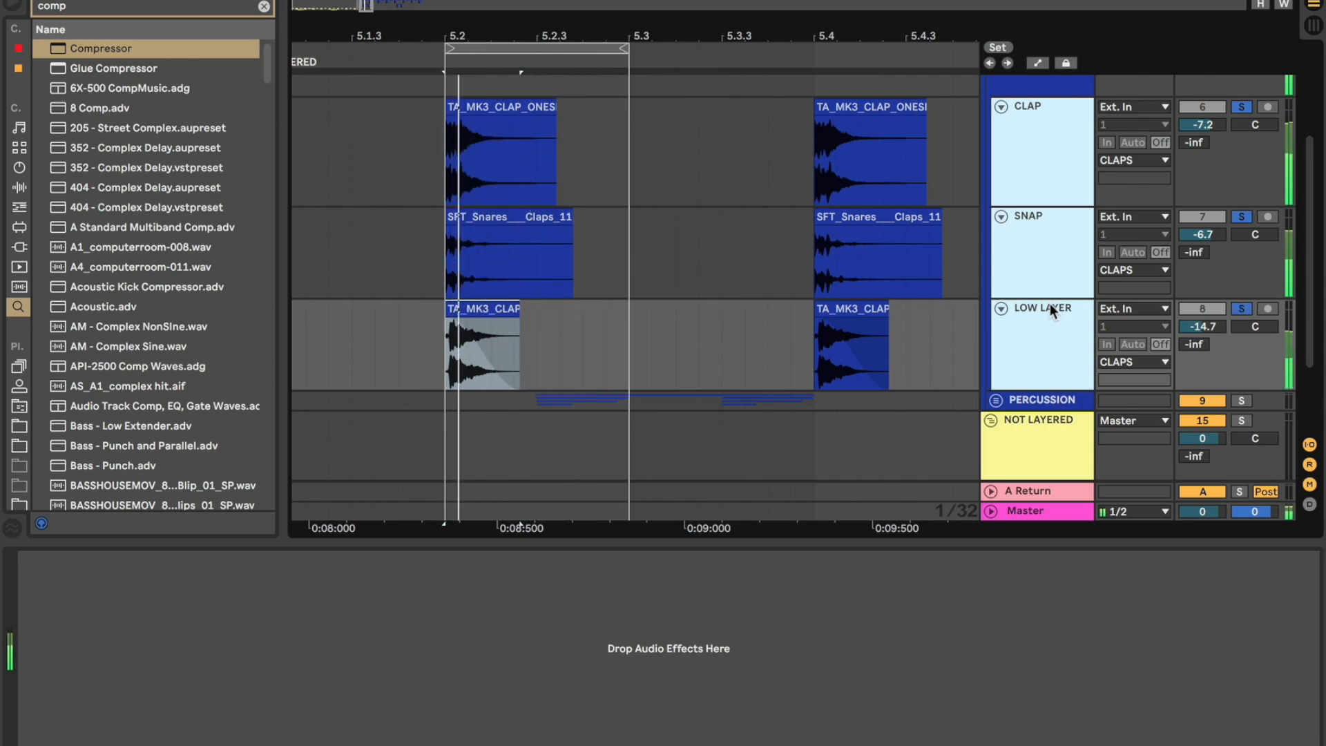
pyautogui.press('space')
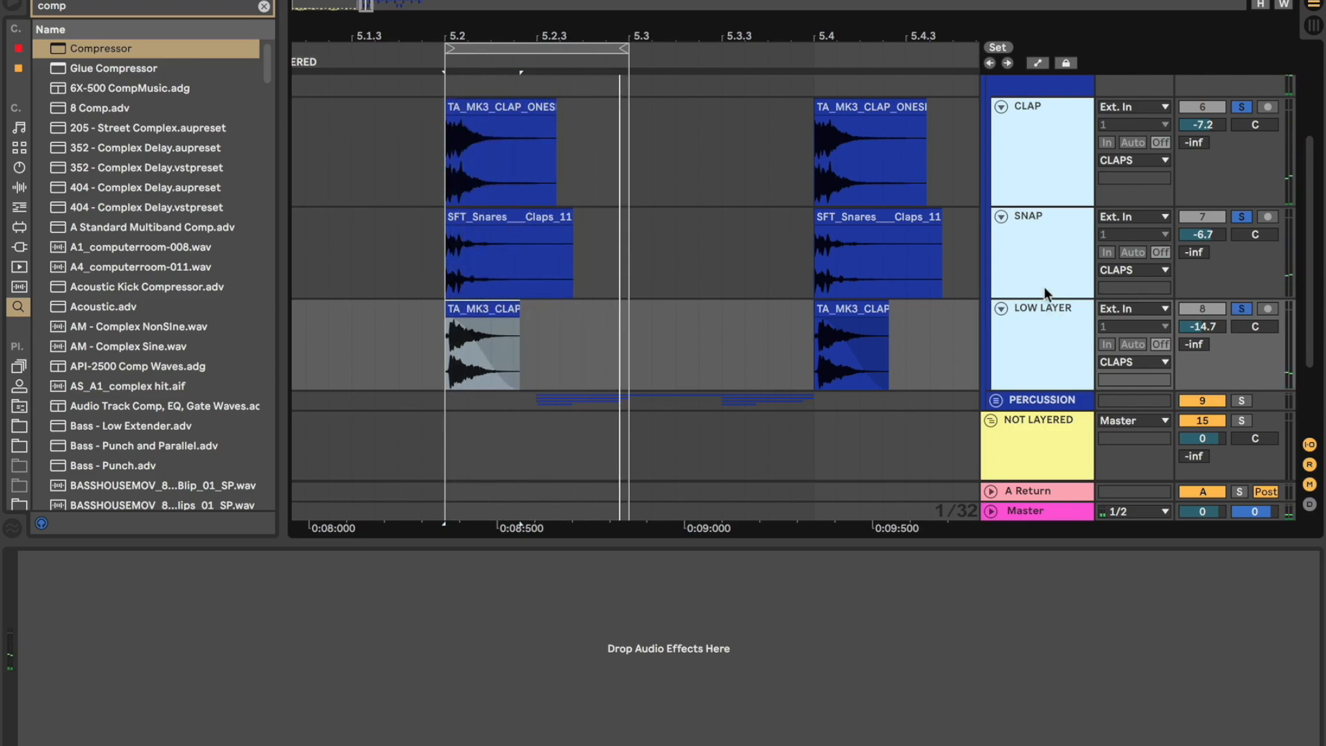
# - Enable the EQ Eight and Compressor on the CLAPS group and solo the group instead of its individual layers
pyautogui.scroll(3, 1047, 262)
pyautogui.click(1052, 184)
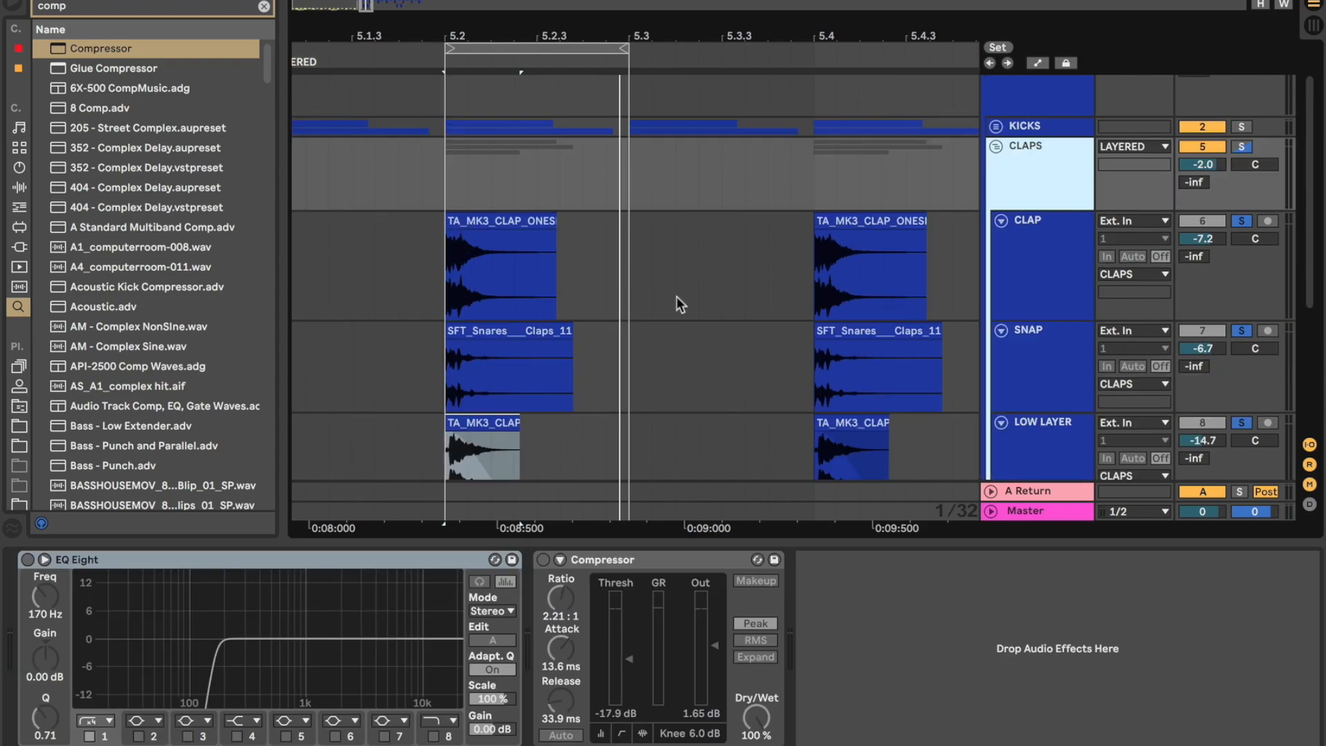
pyautogui.click(26, 559)
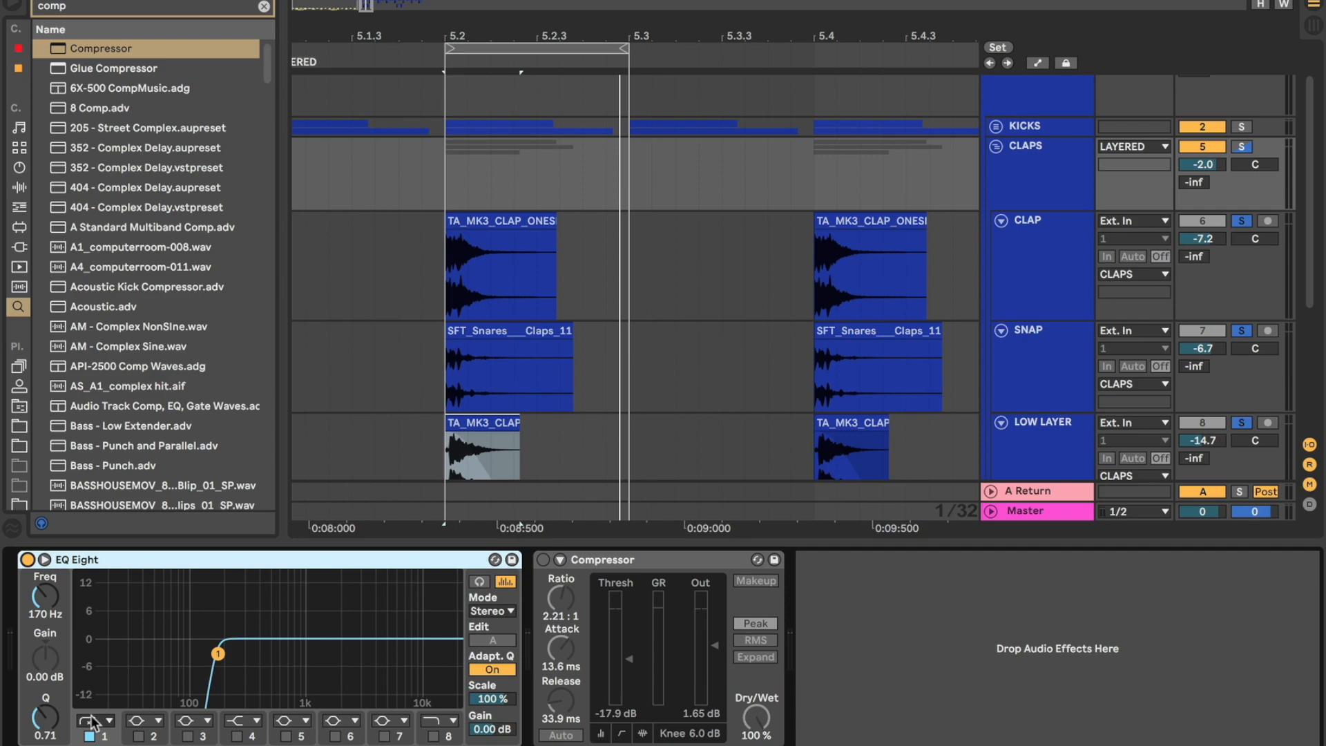
pyautogui.click(542, 560)
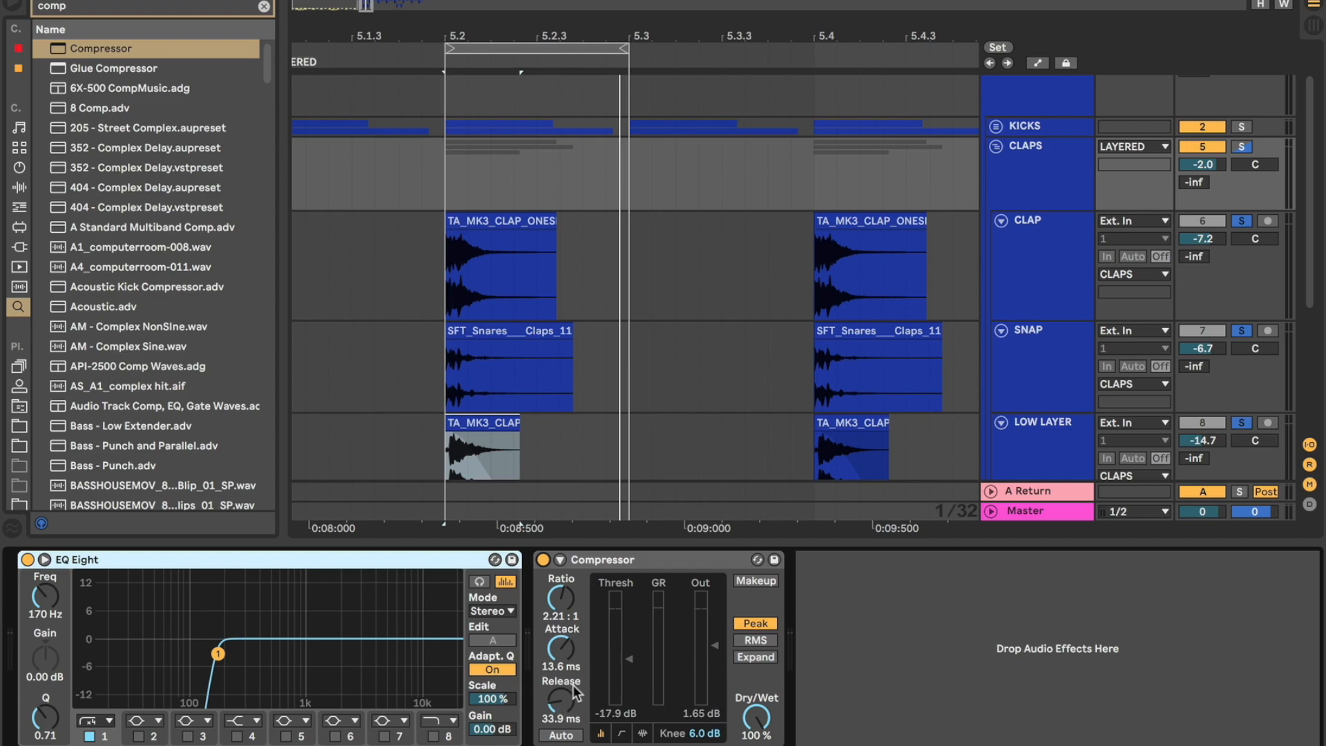
pyautogui.click(1054, 178)
pyautogui.press('s')
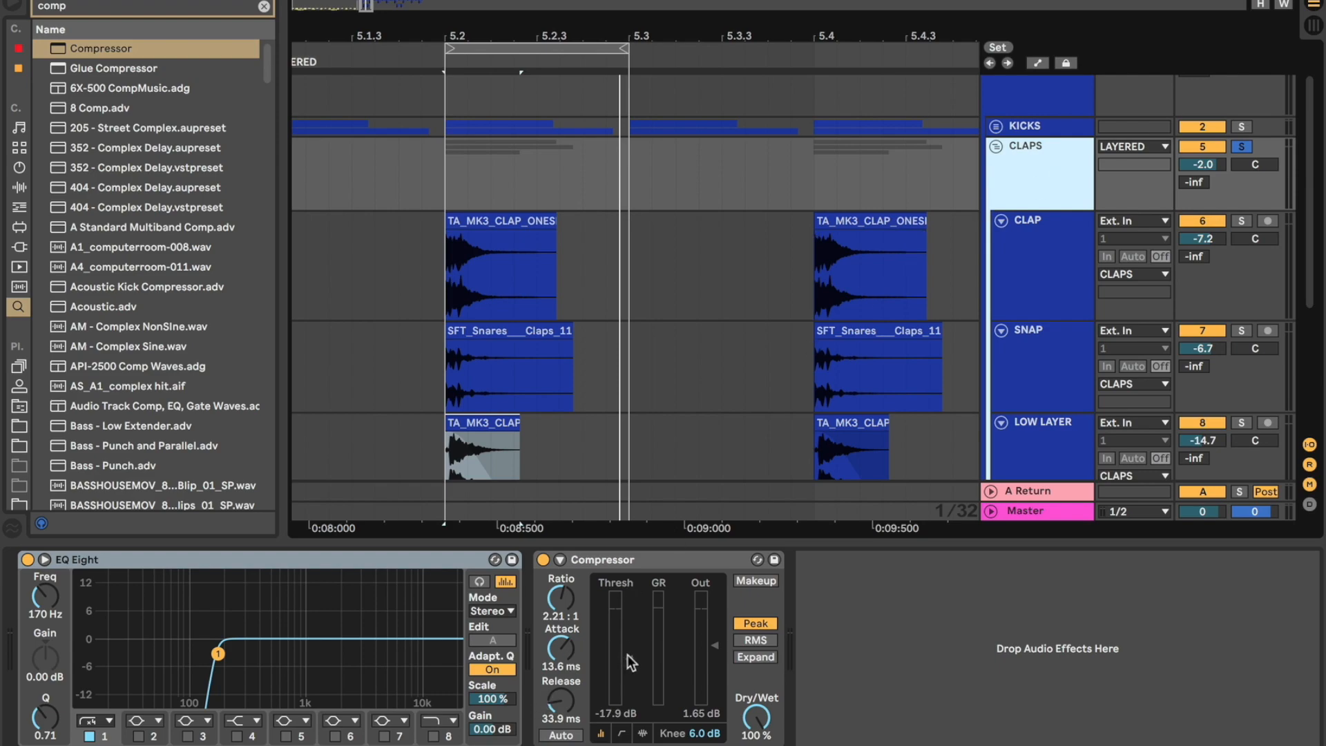
# - Set the CLAPS group Compressor's threshold to -48.4 dB and its attack to 14.9 ms while checking playback
pyautogui.moveTo(627, 656); pyautogui.dragTo(629, 692)
pyautogui.press('space')
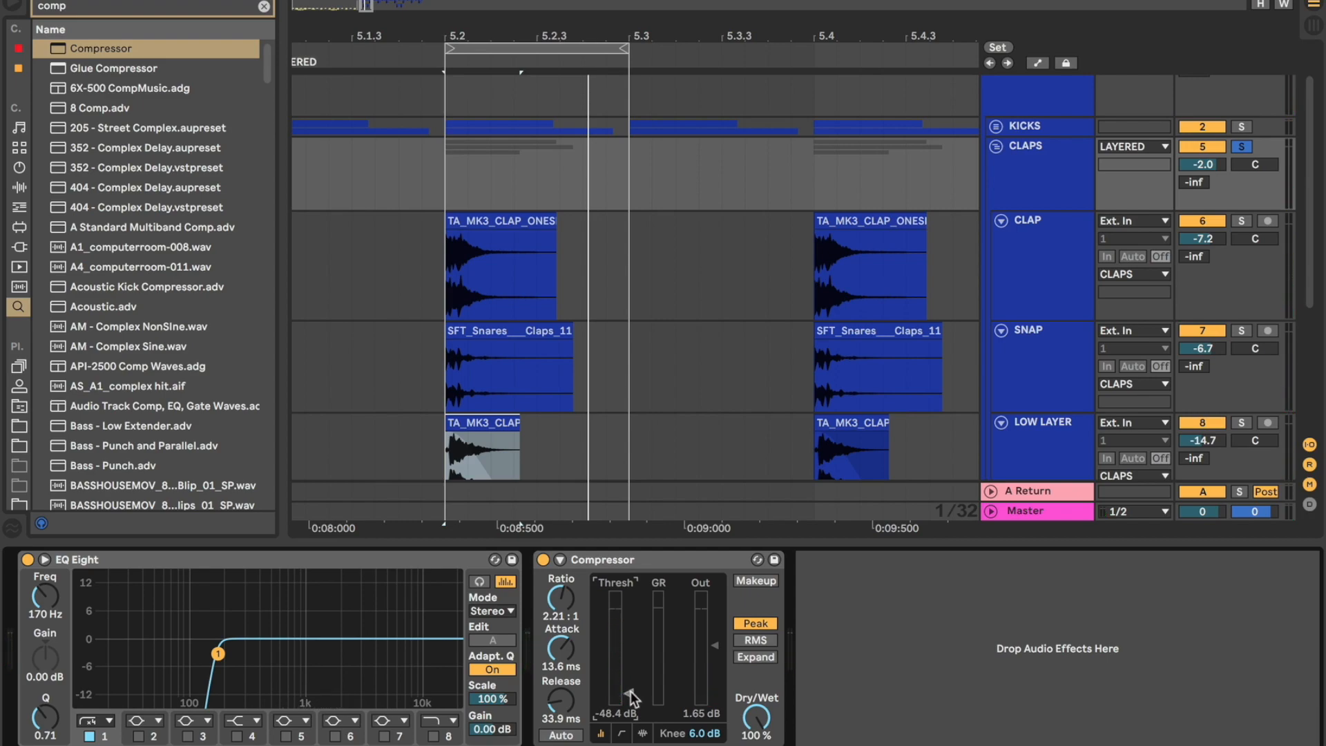
pyautogui.moveTo(561, 649)
pyautogui.mouseDown()
pyautogui.moveTo(561, 676)
pyautogui.moveTo(563, 649)
pyautogui.mouseUp()
pyautogui.press('space')
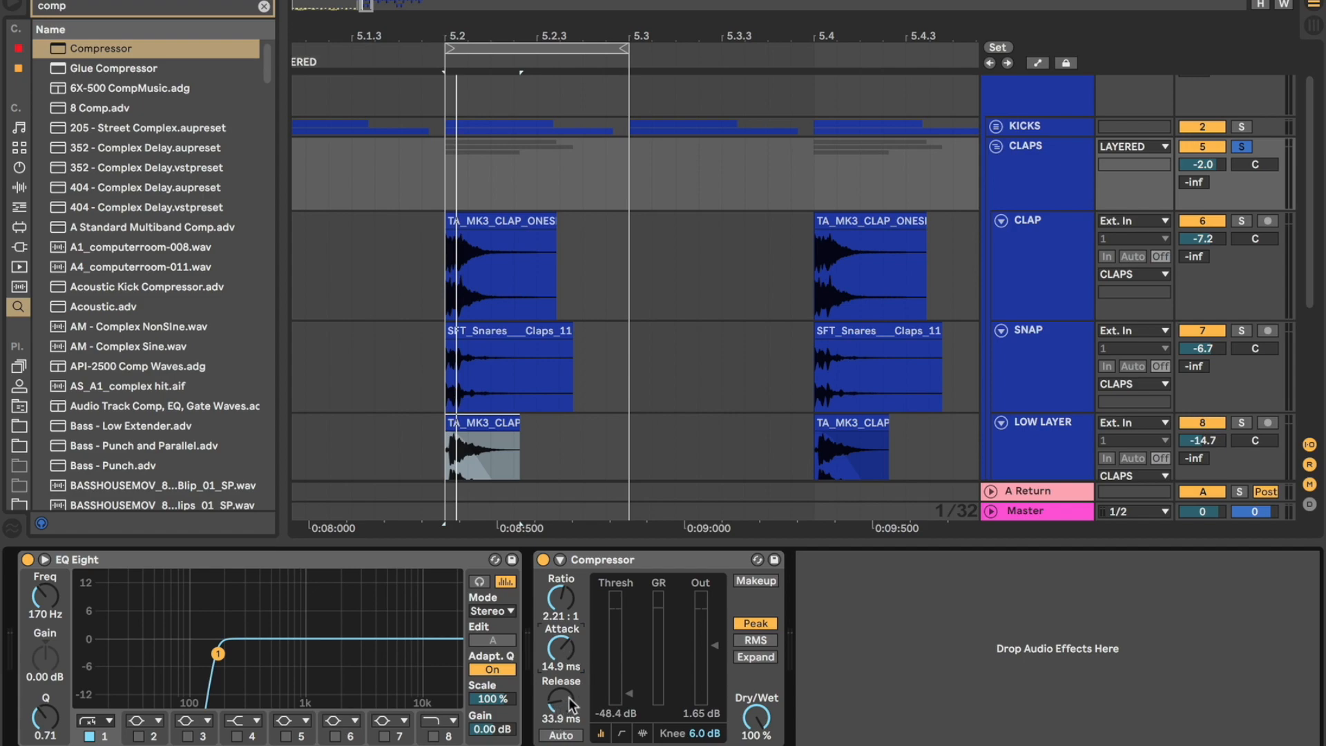
# - Set the CLAPS group Compressor's release to 37.4 ms while the loop plays, and stop playback
pyautogui.press('space')
pyautogui.moveTo(566, 697)
pyautogui.mouseDown()
pyautogui.moveTo(566, 725)
pyautogui.moveTo(568, 697)
pyautogui.mouseUp()
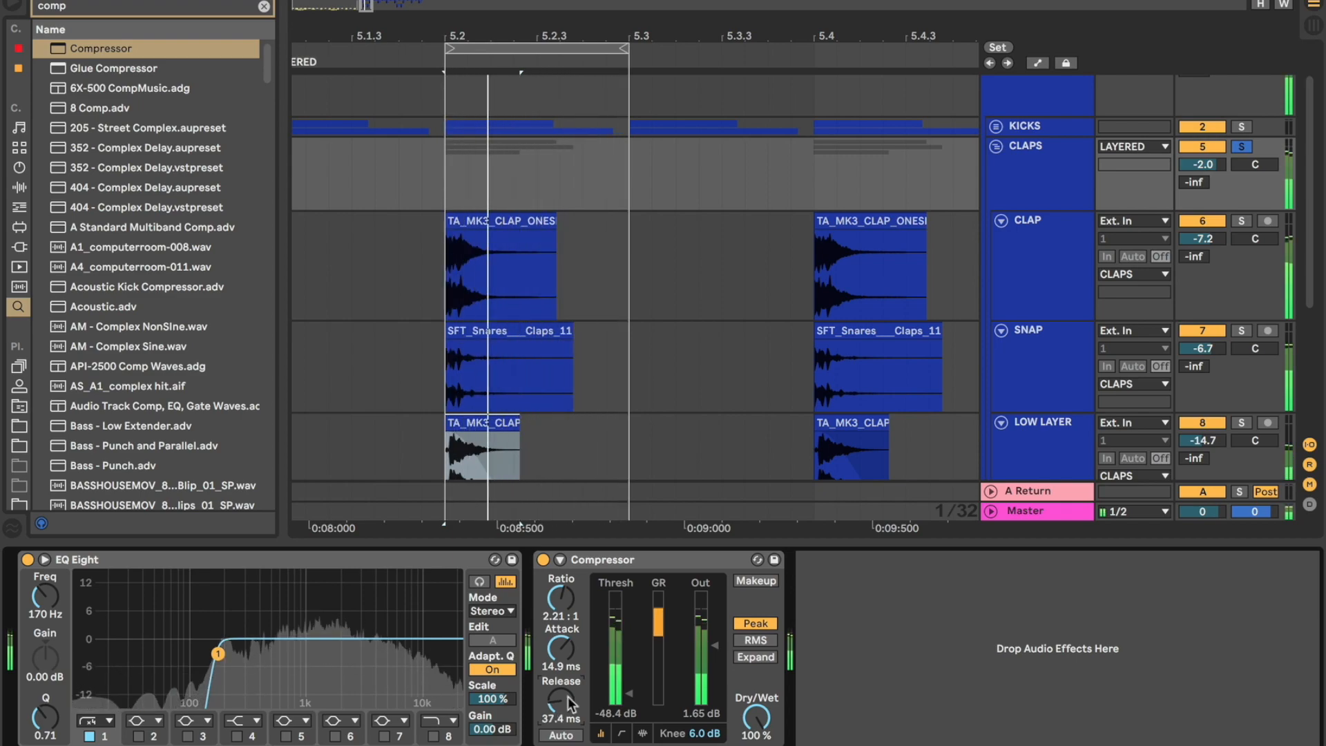
pyautogui.press('space')
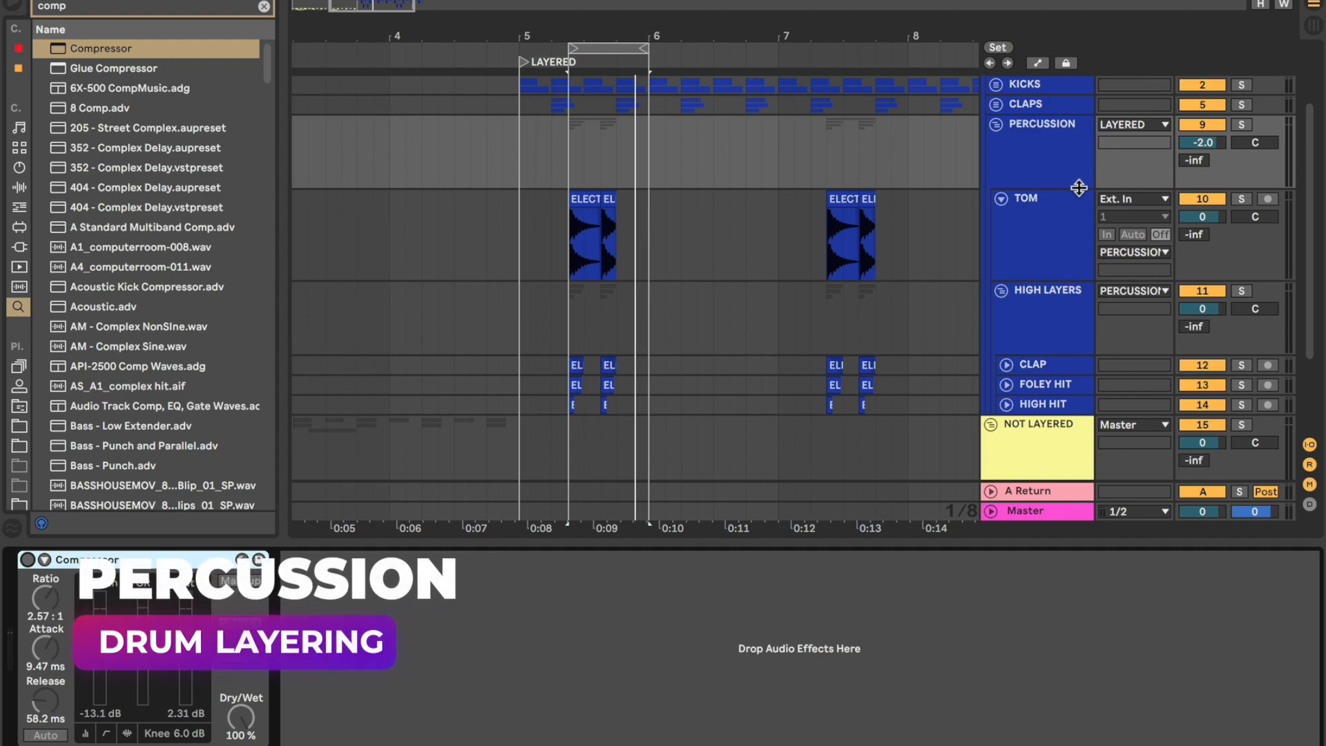
# - Solo the TOM track and play it while bypassing and re-enabling its EQ Eight for comparison
pyautogui.click(1058, 224)
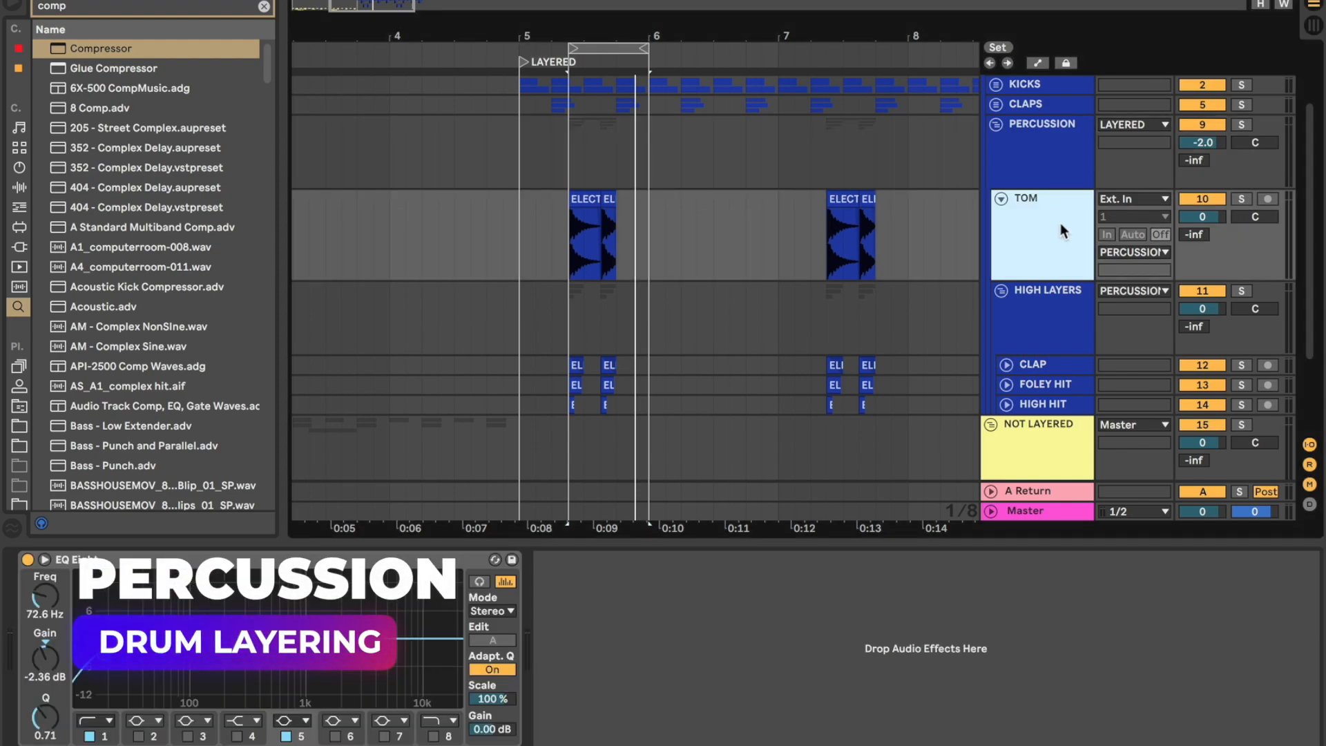
pyautogui.press('s')
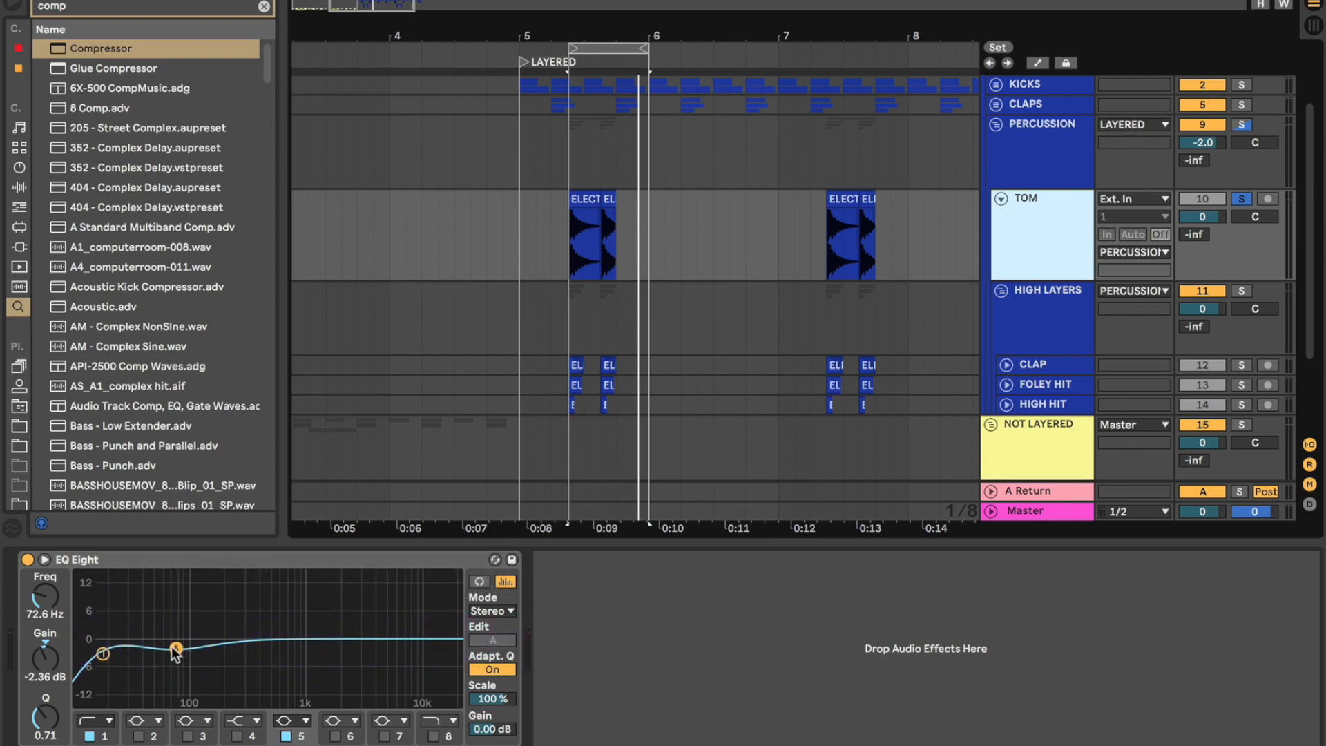
pyautogui.press('space')
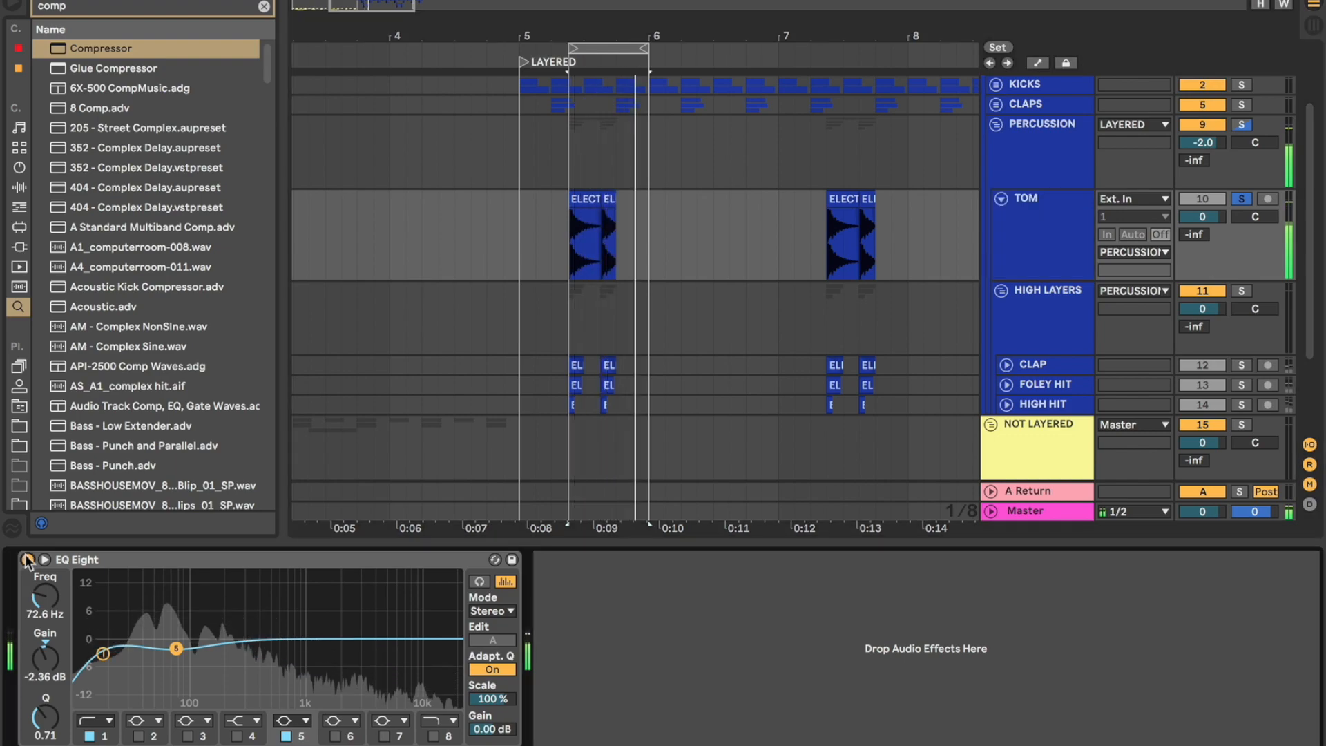
pyautogui.click(27, 559)
pyautogui.click(27, 559)
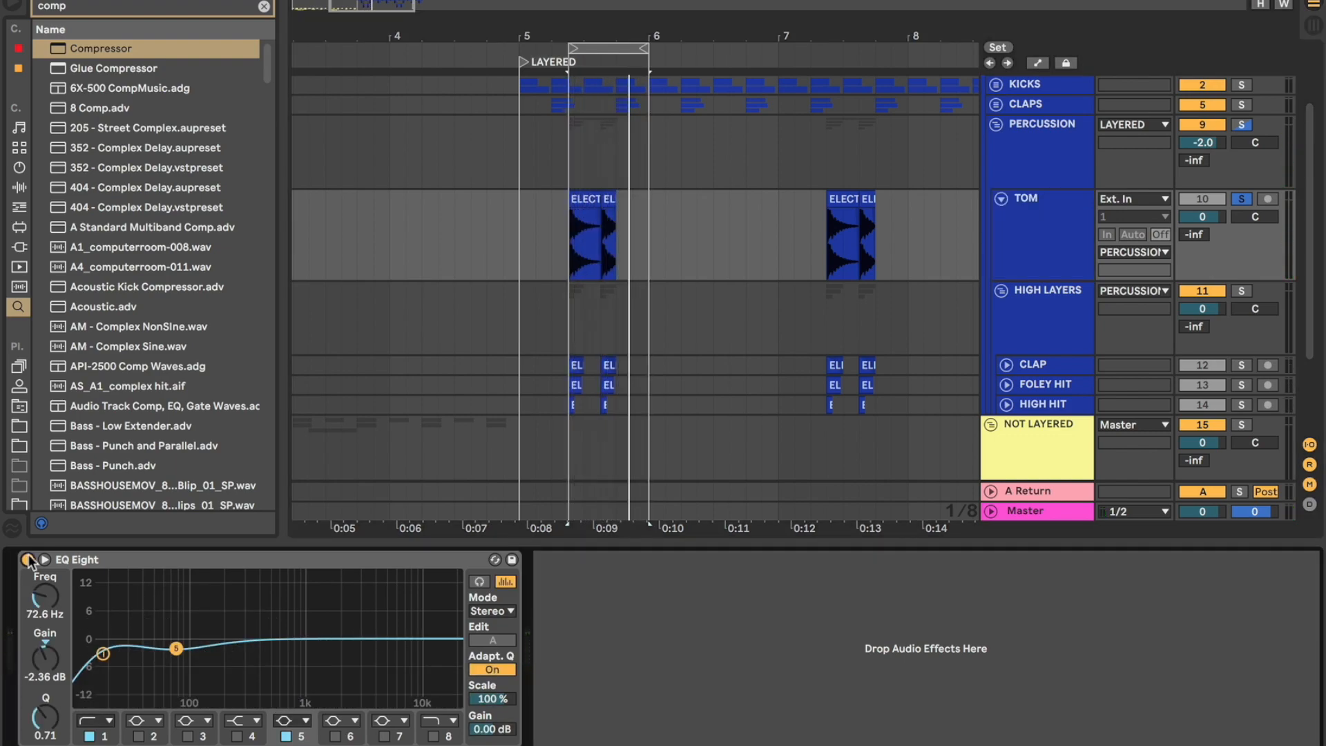
# - Unfold the CLAP and FOLEY HIT tracks in the HIGH LAYERS group and audition each layer in solo
pyautogui.click(1006, 364)
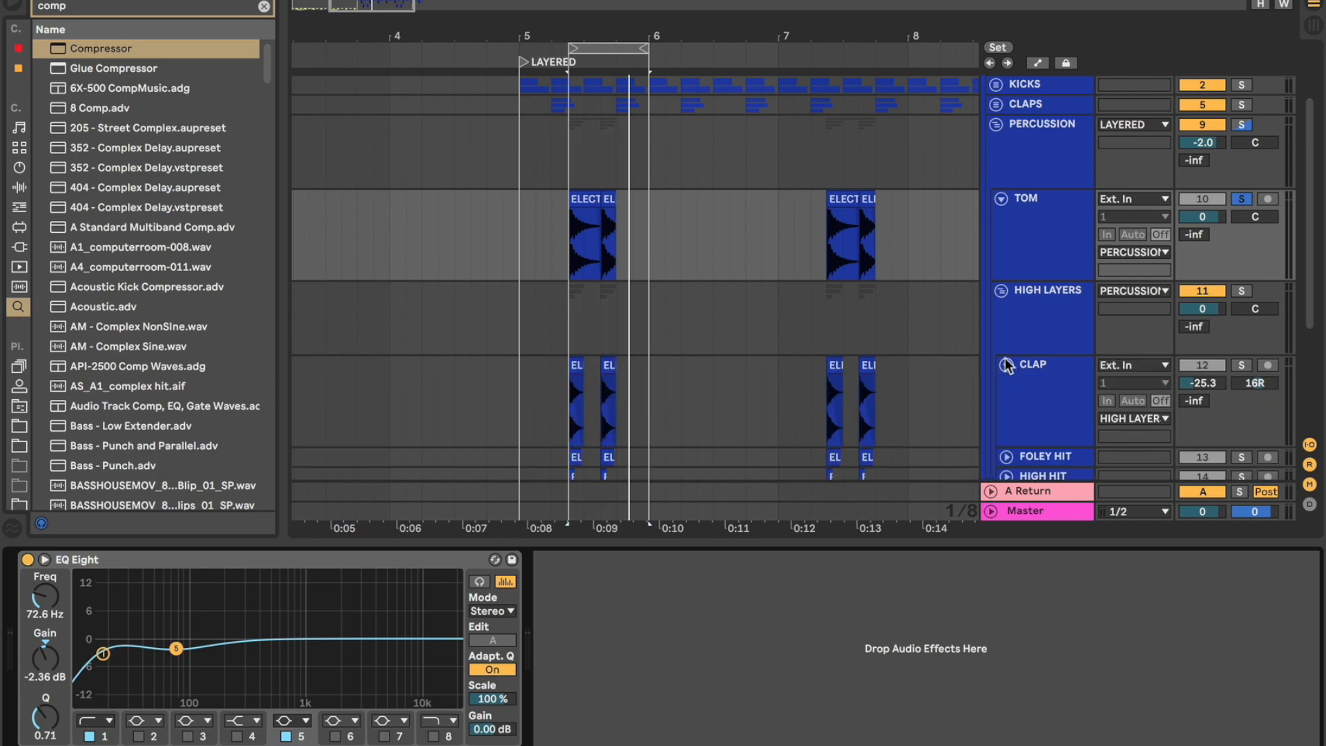
pyautogui.click(1048, 394)
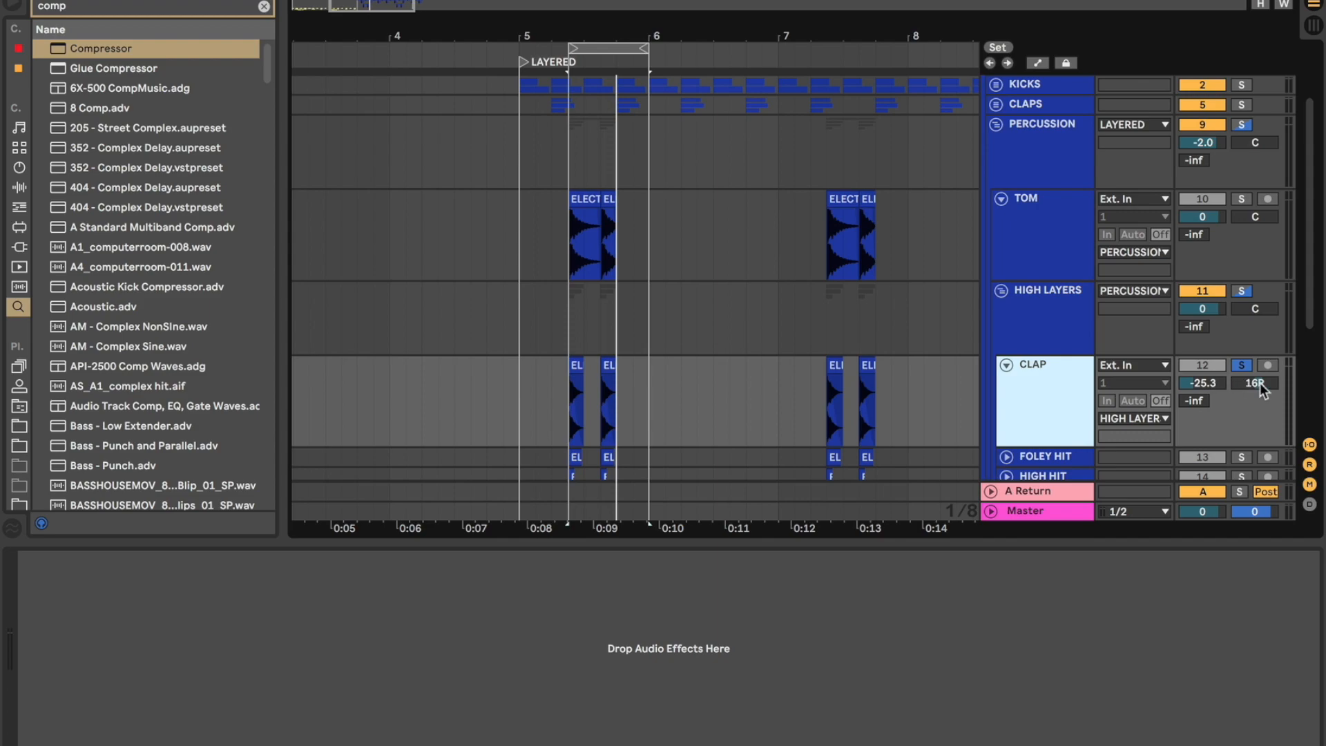
pyautogui.scroll(-2, 1044, 379)
pyautogui.click(1043, 379)
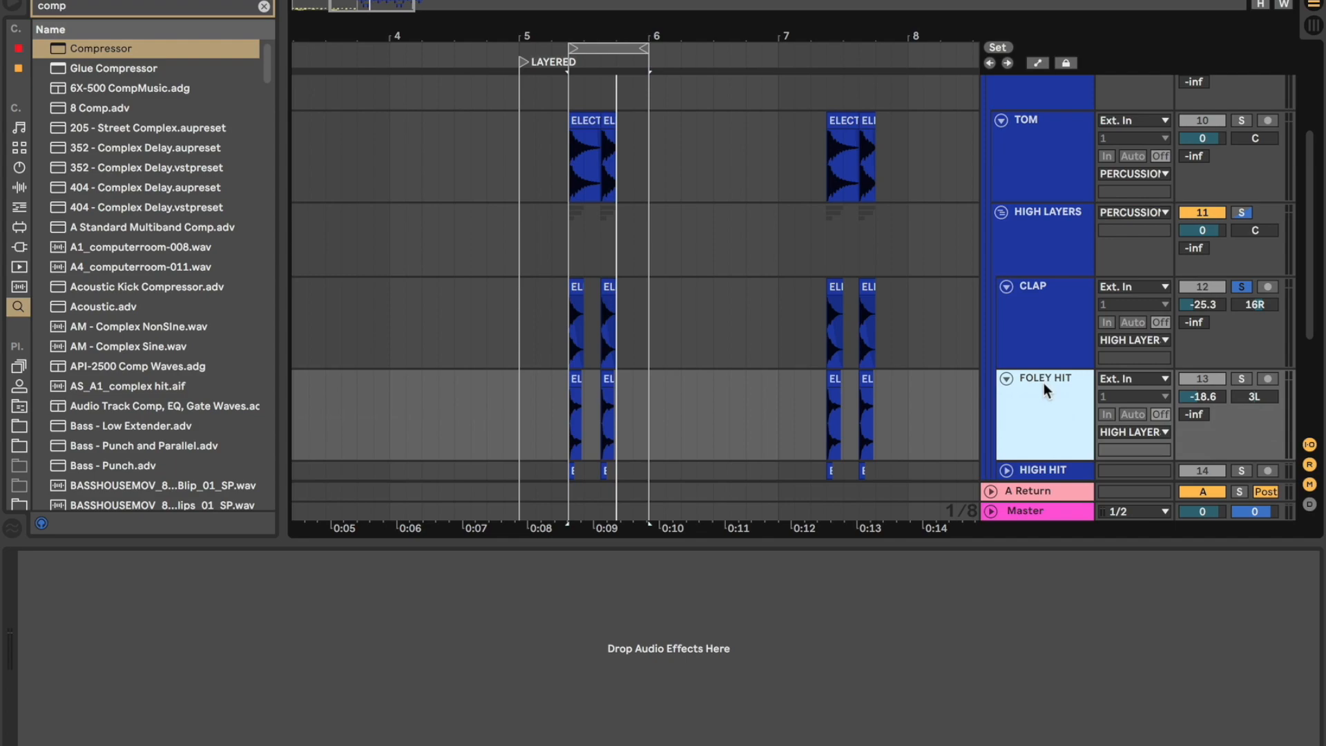
pyautogui.press('s')
pyautogui.press('space')
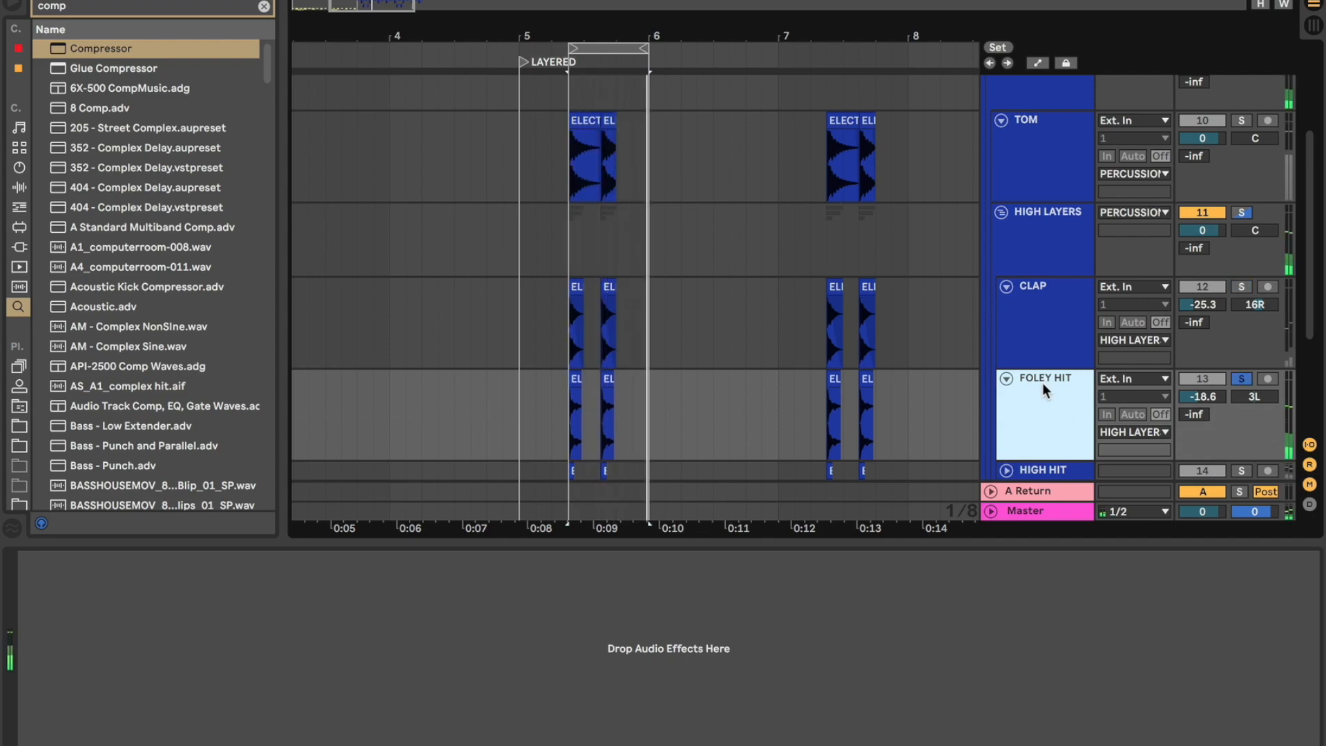
pyautogui.press('space')
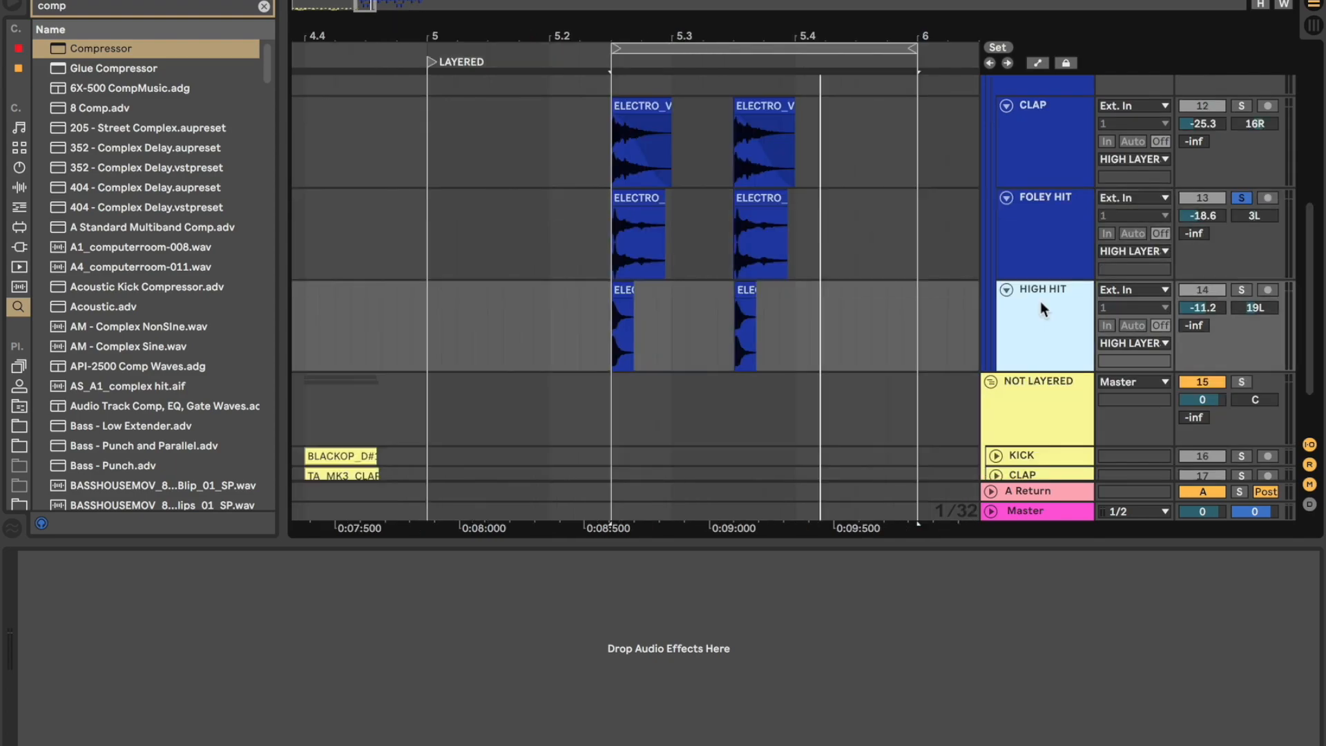
# - Audition the HIGH HIT layer in solo and step through the CLAP, FOLEY HIT and HIGH HIT tracks
pyautogui.click(621, 294)
pyautogui.press('space')
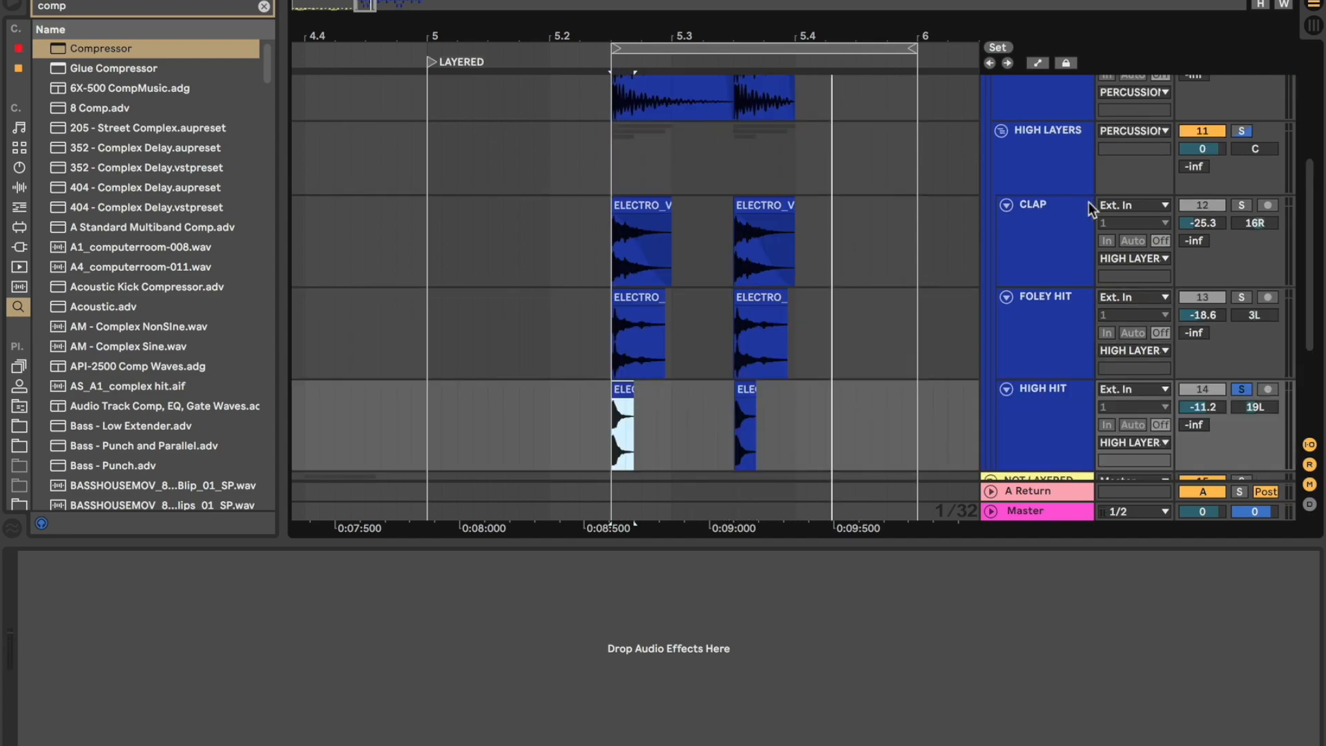
pyautogui.click(1047, 242)
pyautogui.press('Down')
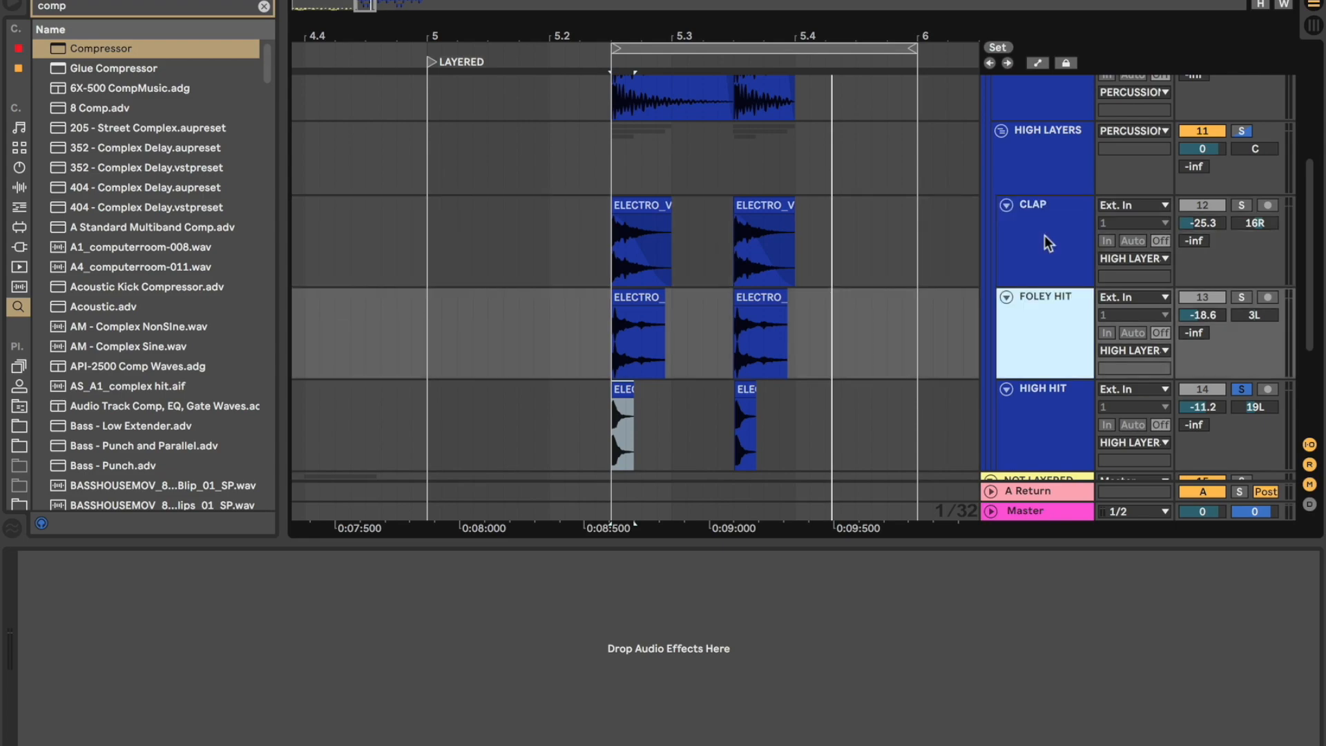
pyautogui.press('Down')
pyautogui.press('Up')
pyautogui.press('Up')
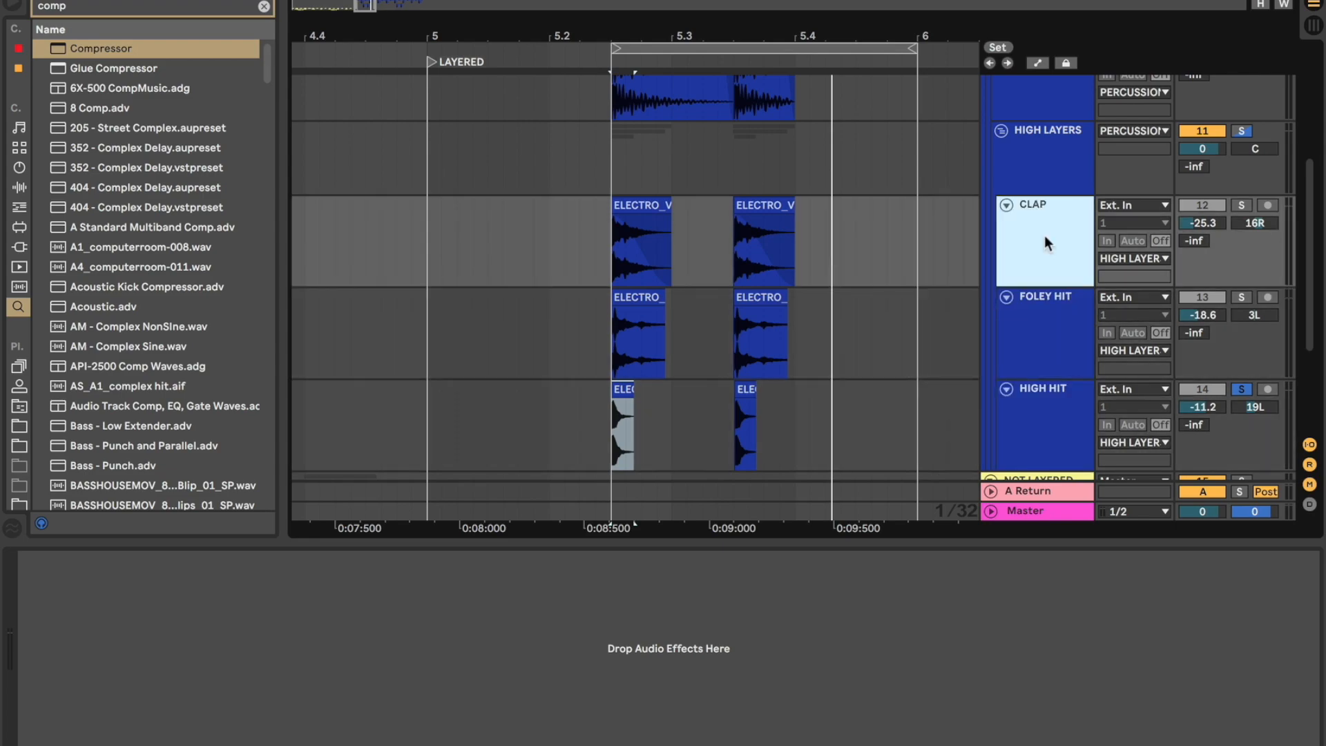
# - Solo the HIGH LAYERS group, inspect its EQ Eight low-cut band, and play the loop from bar 5.2.3 with all its layers
pyautogui.scroll(2, 1044, 235)
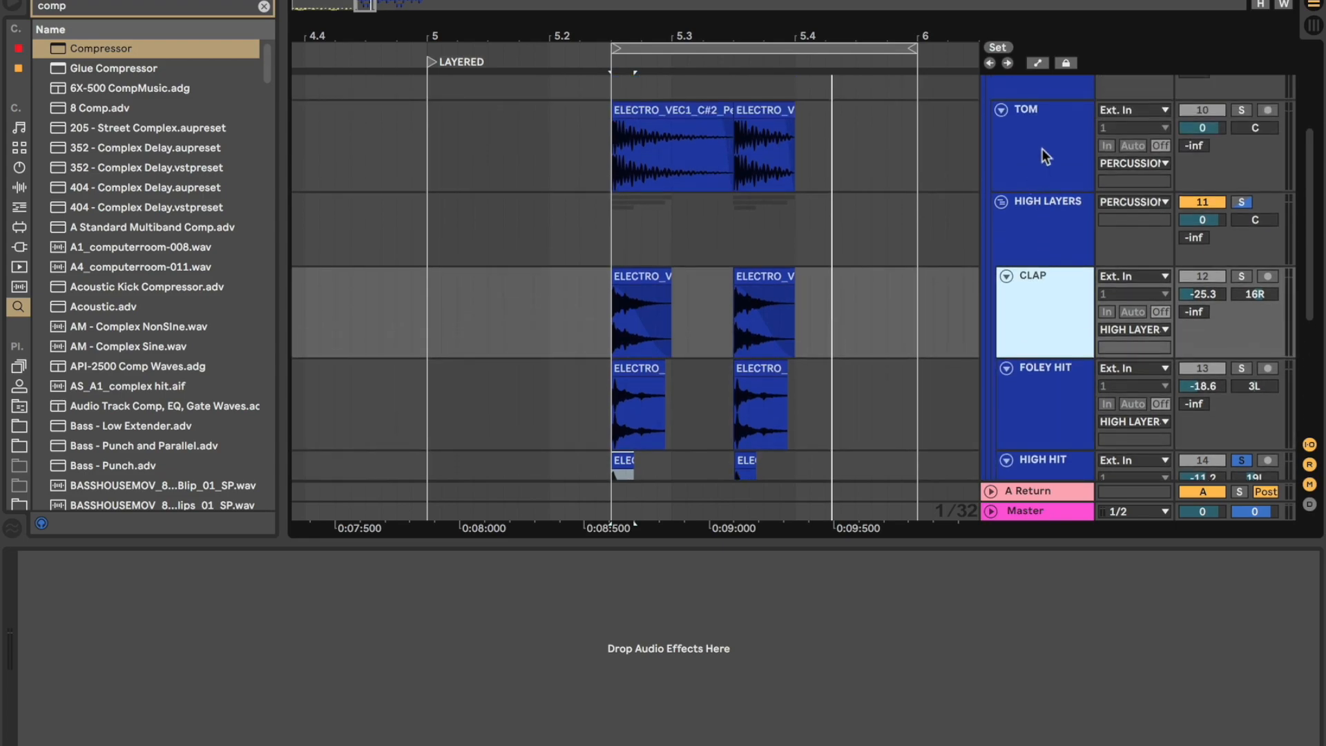
pyautogui.click(1054, 247)
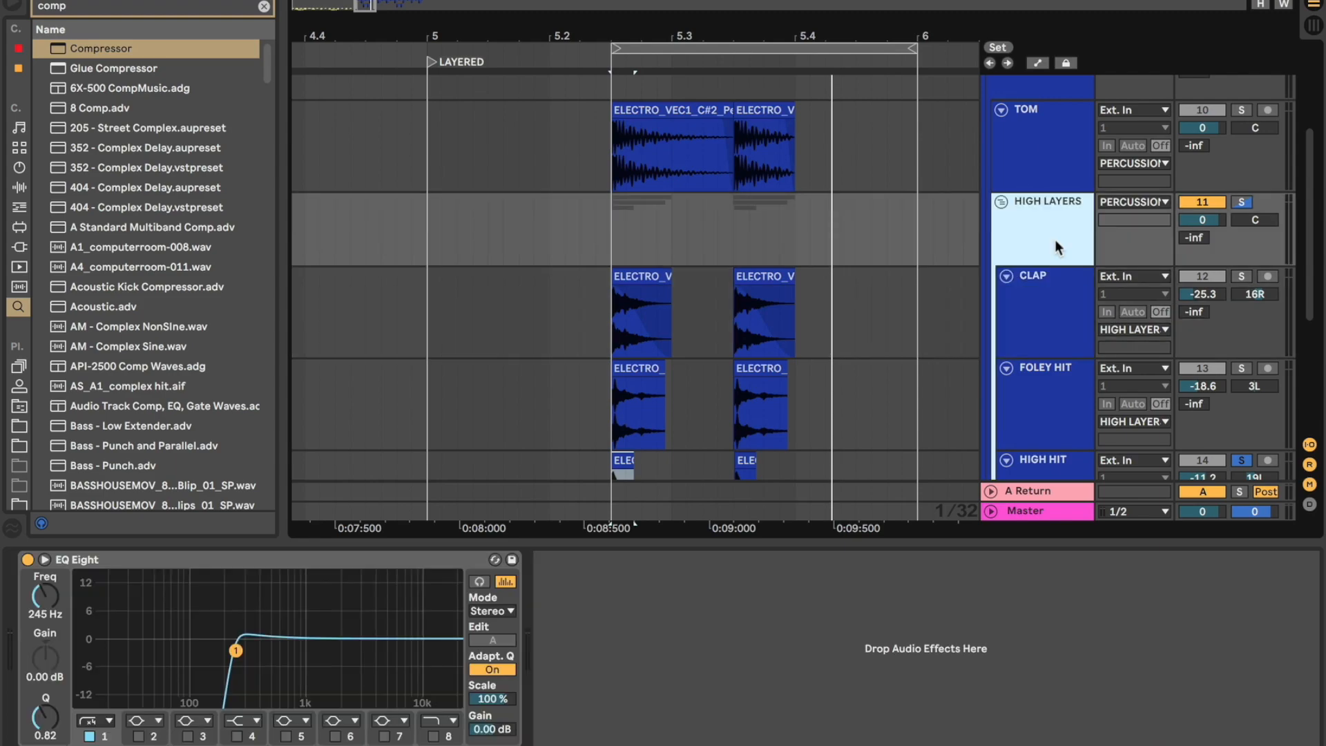
pyautogui.click(1054, 239)
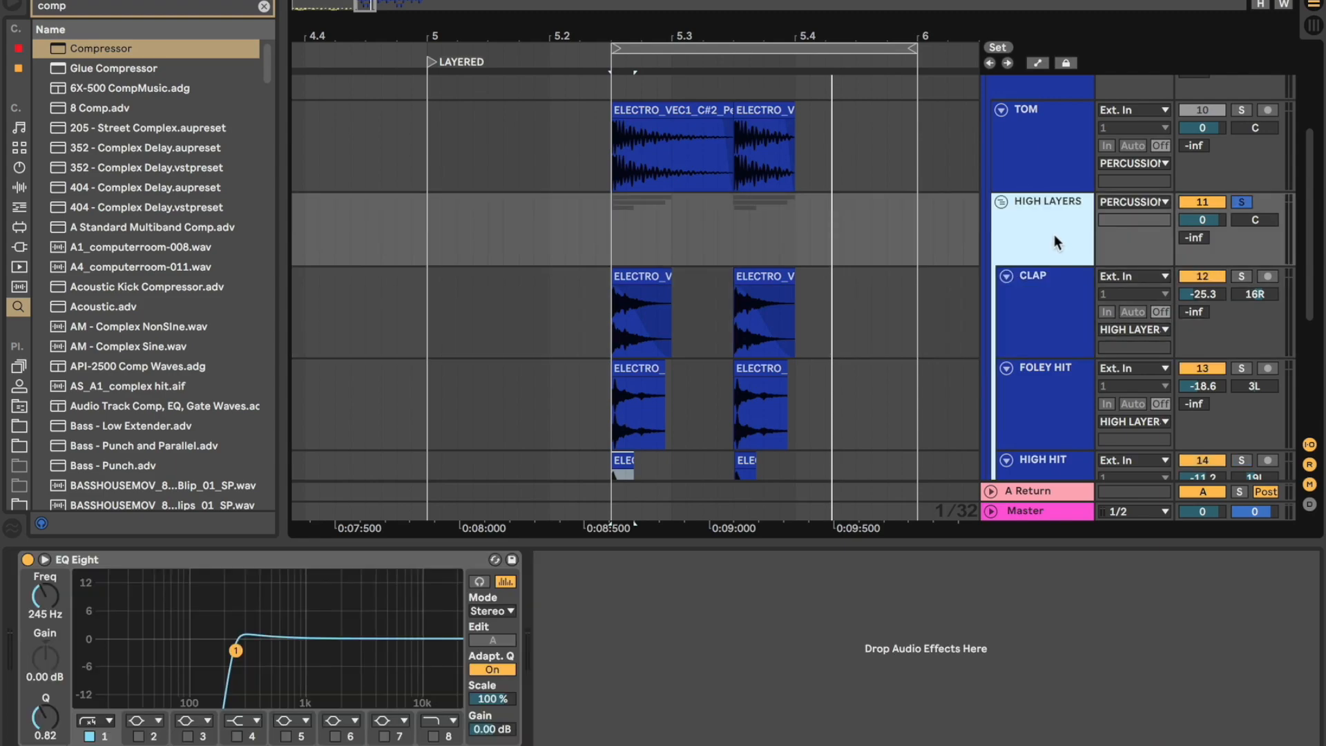
pyautogui.click(237, 649)
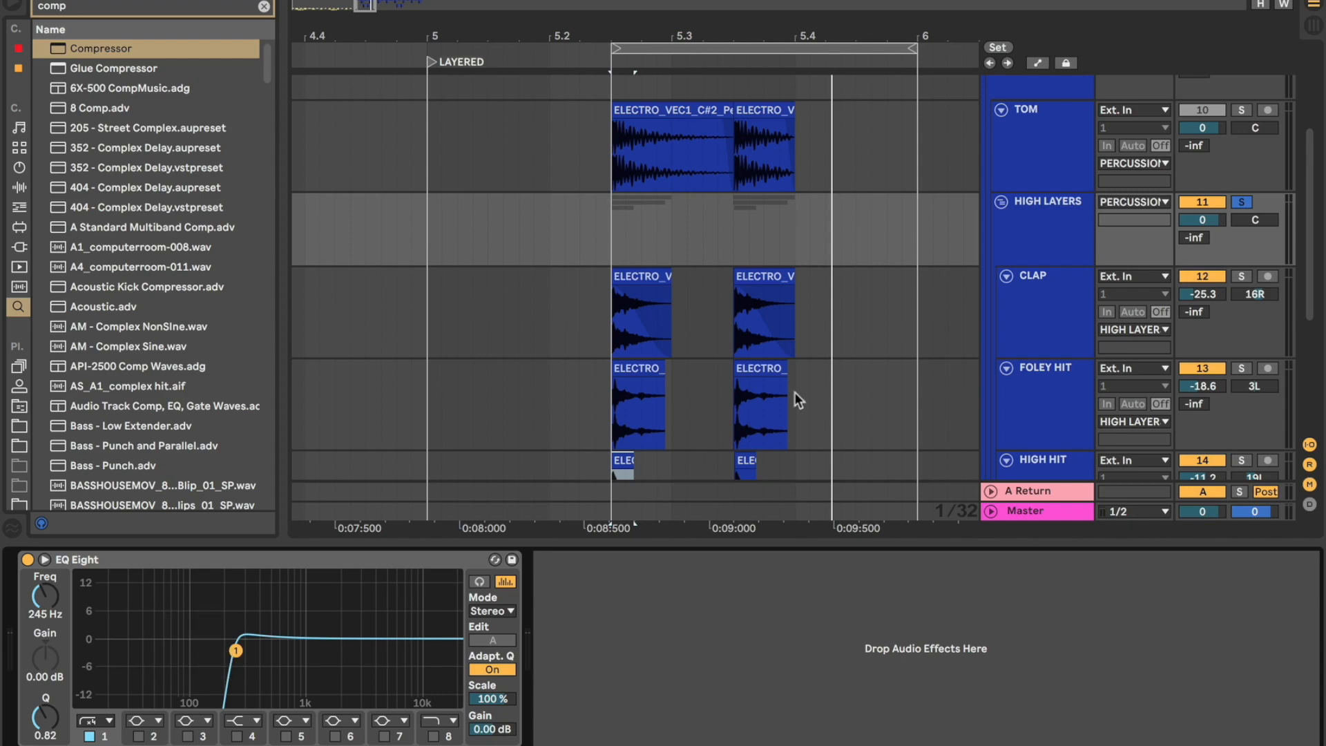
pyautogui.click(824, 46)
pyautogui.press('space')
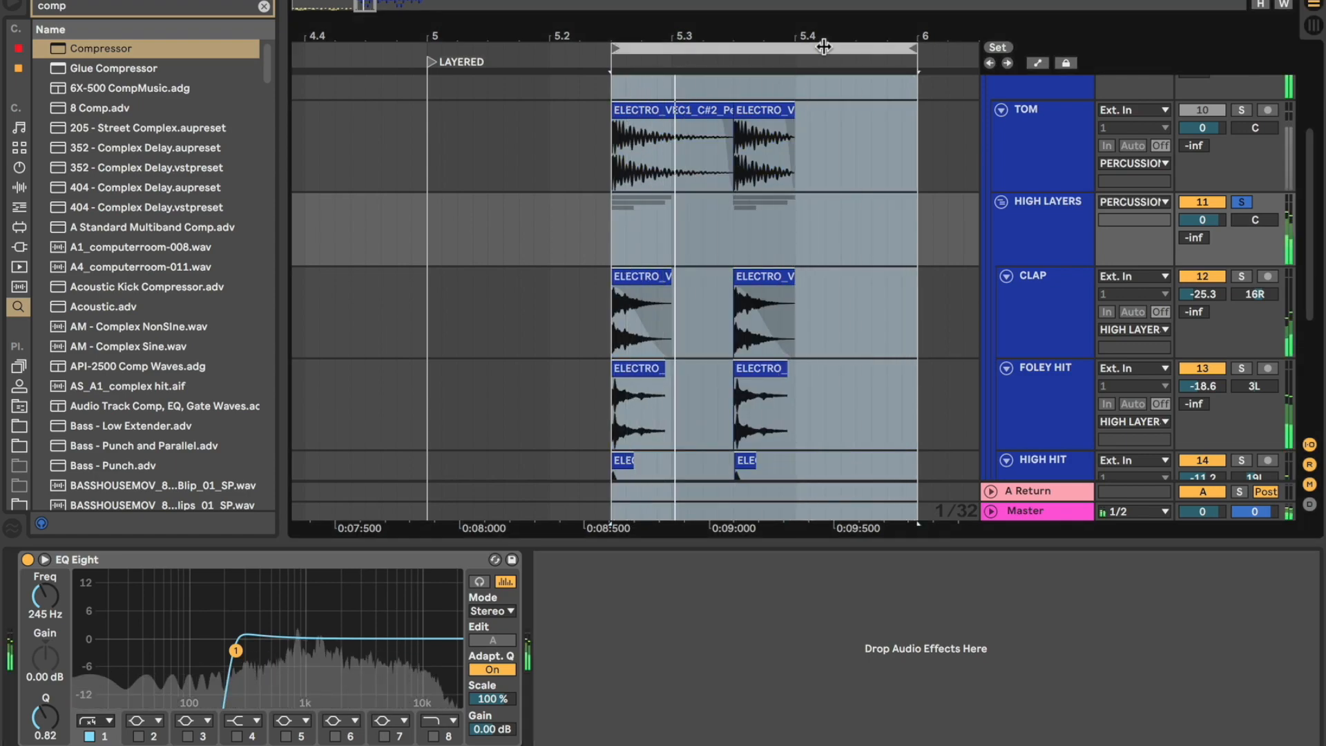
pyautogui.press('space')
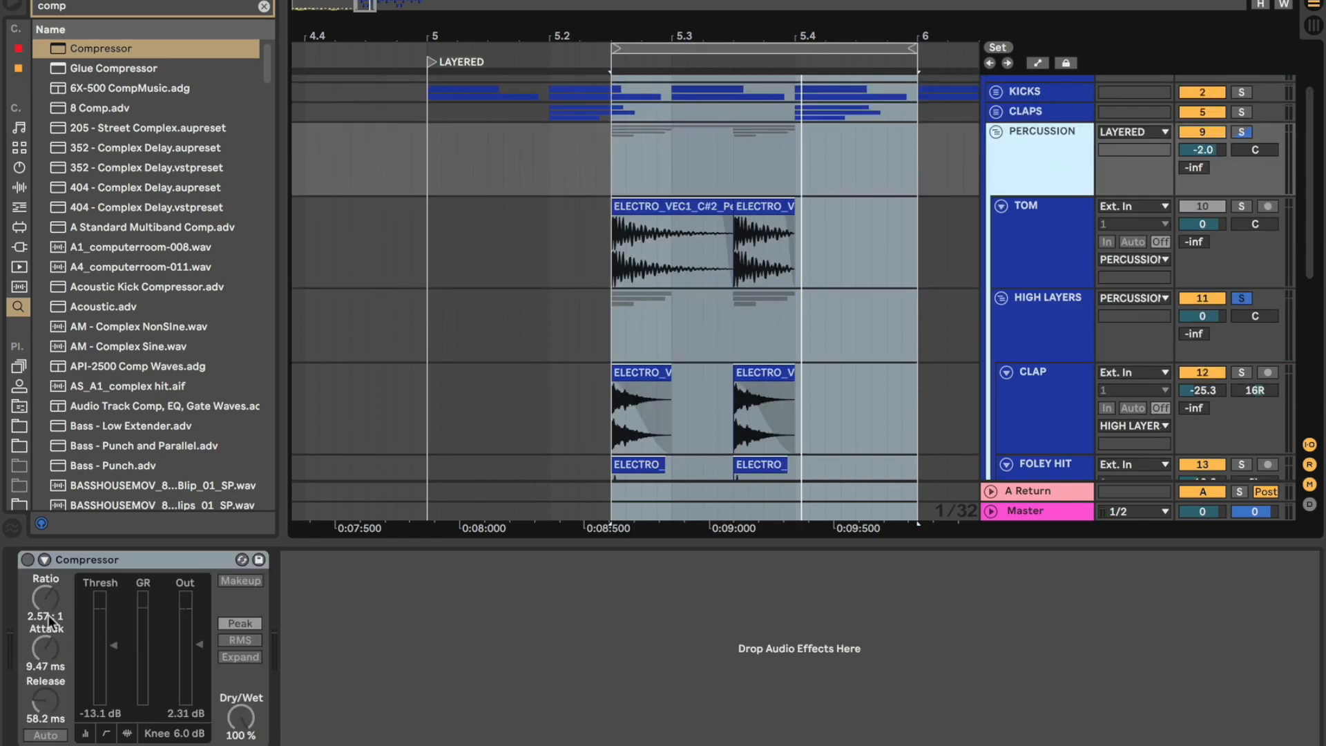
# - Enable the PERCUSSION group's Compressor and audition the soloed group with the HIGH LAYERS group muted and unmuted
pyautogui.click(27, 559)
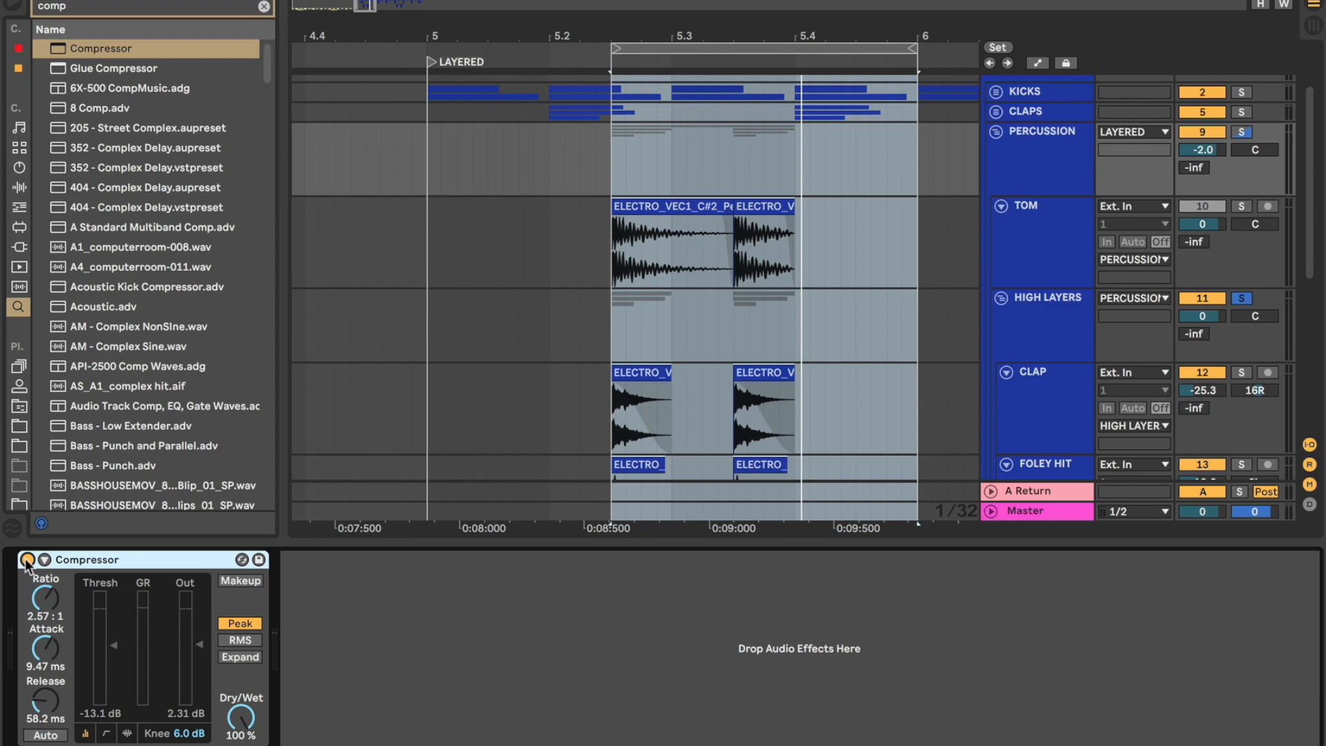
pyautogui.click(1037, 167)
pyautogui.press('space')
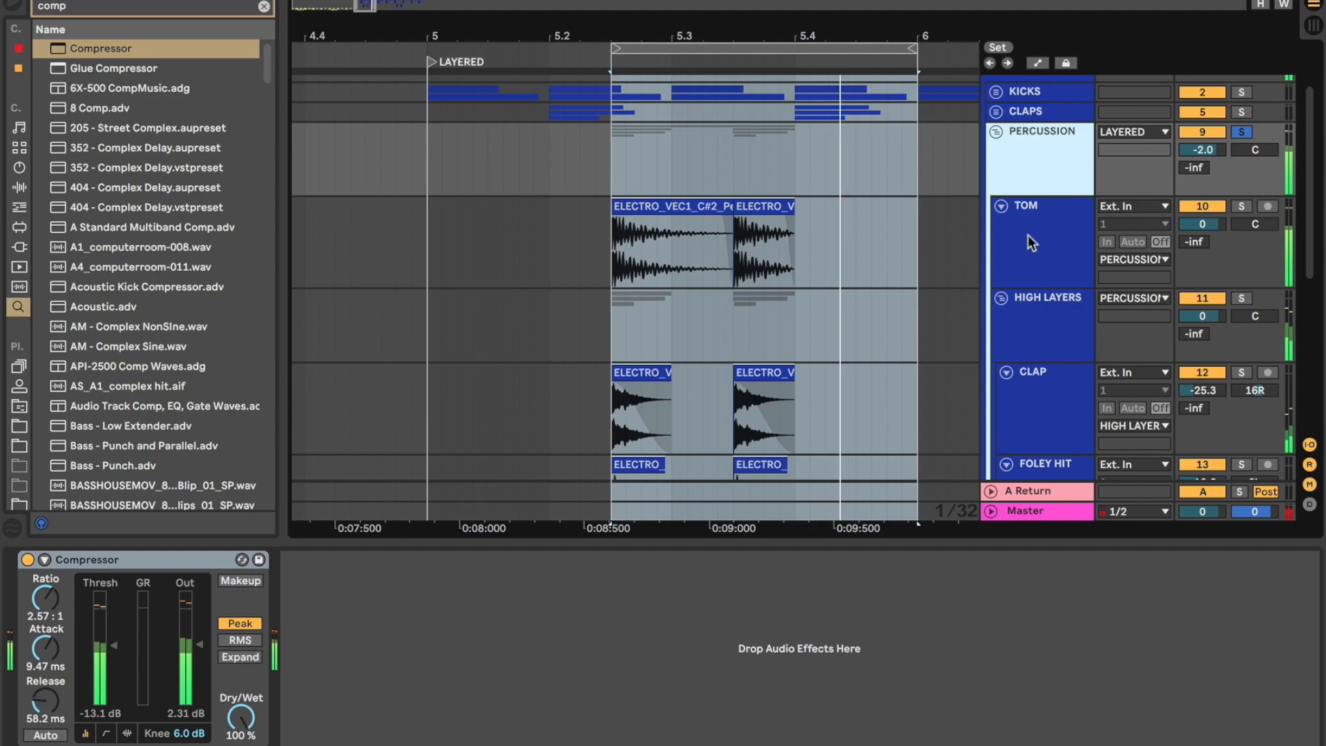
pyautogui.click(1202, 298)
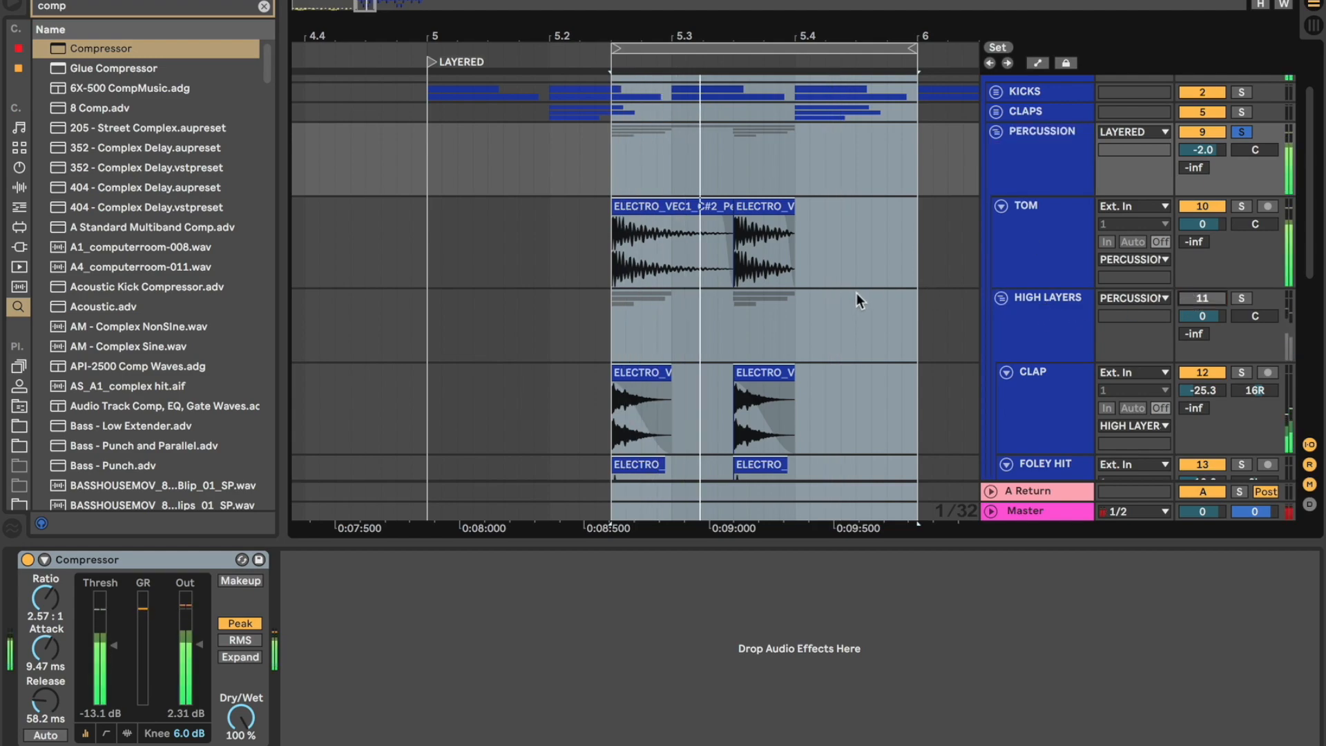
pyautogui.click(1202, 299)
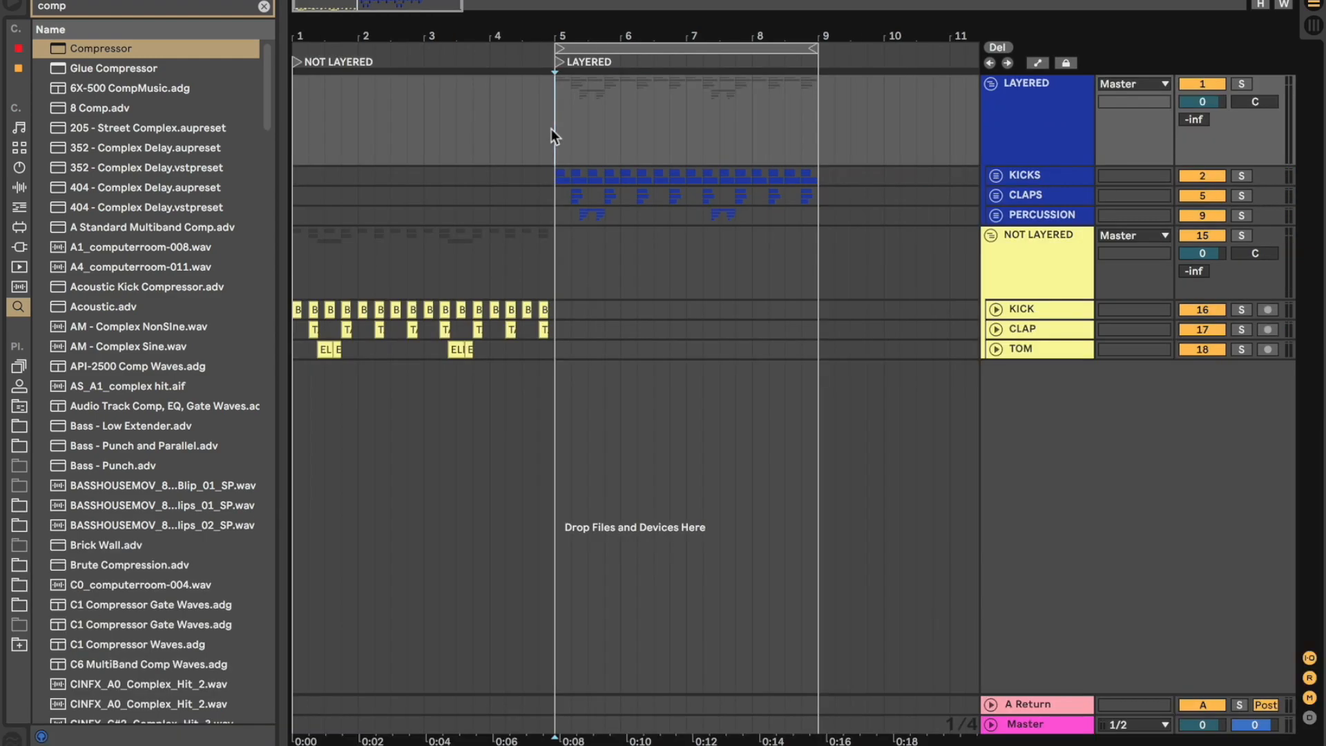
# - Play the full LAYERED drum section from bar 5
pyautogui.press('space')
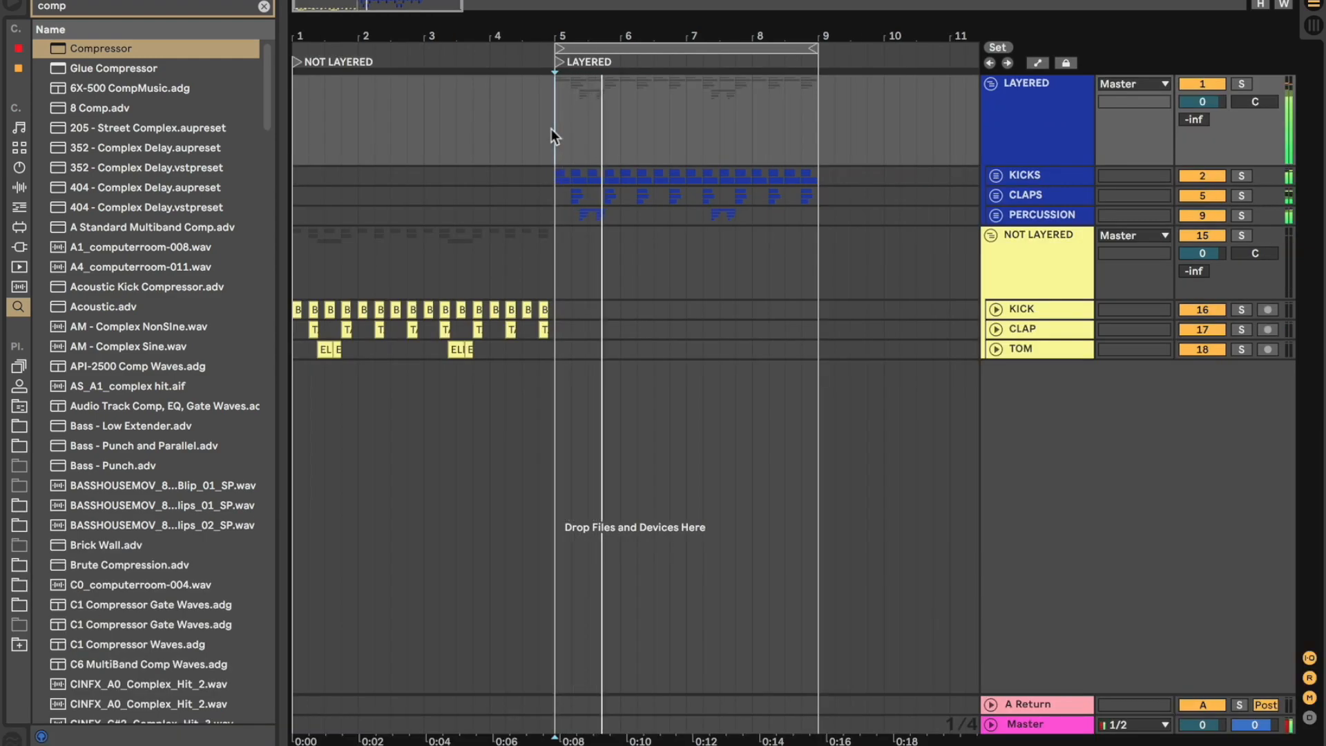